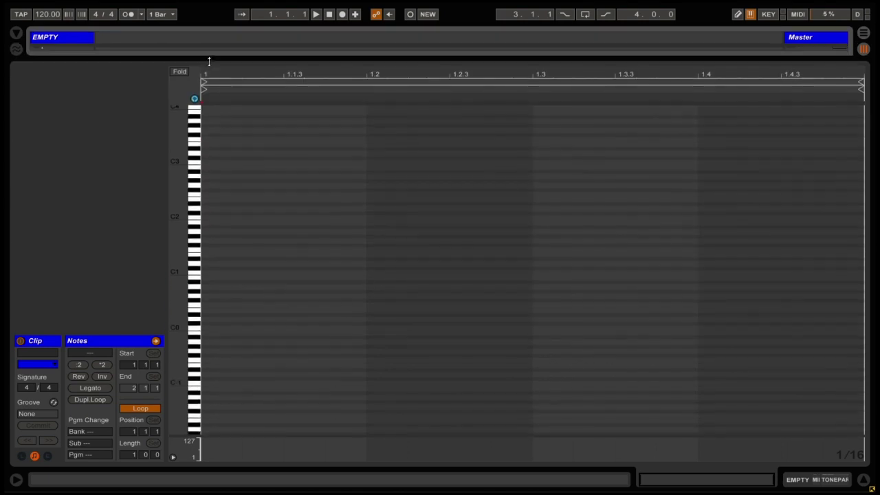
Step: Fill the one-bar clip with a row of sixteen consecutive 1/16 notes on C0, starting at 1.1.1
double_click(209, 328)
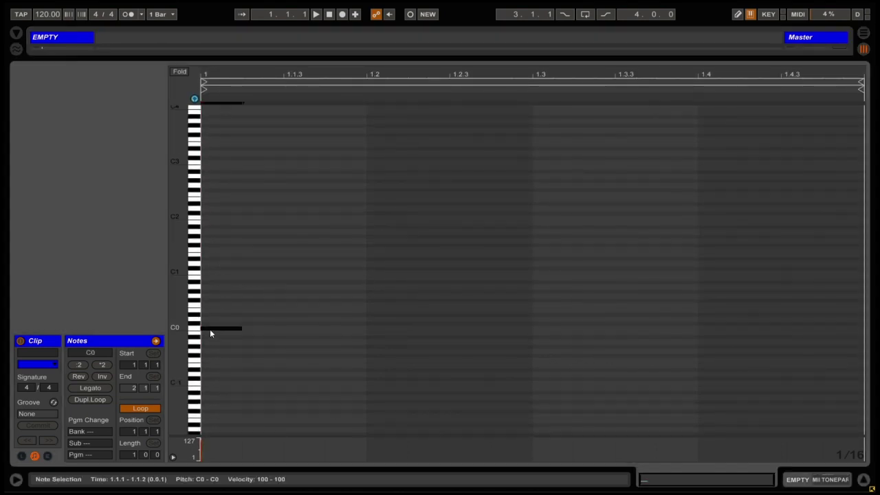
key("ctrl+d")
key("ctrl+d")
key("ctrl+d")
key("ctrl+d")
key("ctrl+d")
key("ctrl+d")
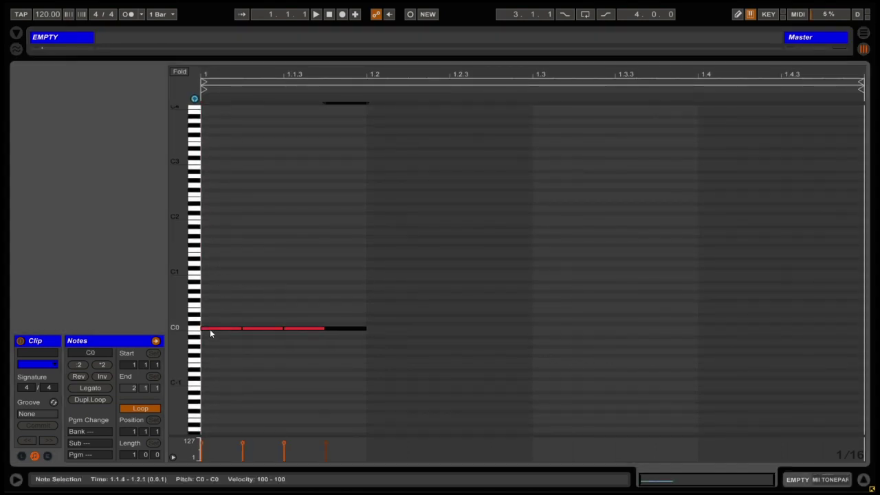
key("ctrl+d")
key("ctrl+d")
key("ctrl+d")
key("ctrl+d")
key("ctrl+d")
key("ctrl+d")
key("ctrl+d")
key("ctrl+d")
key("ctrl+d")
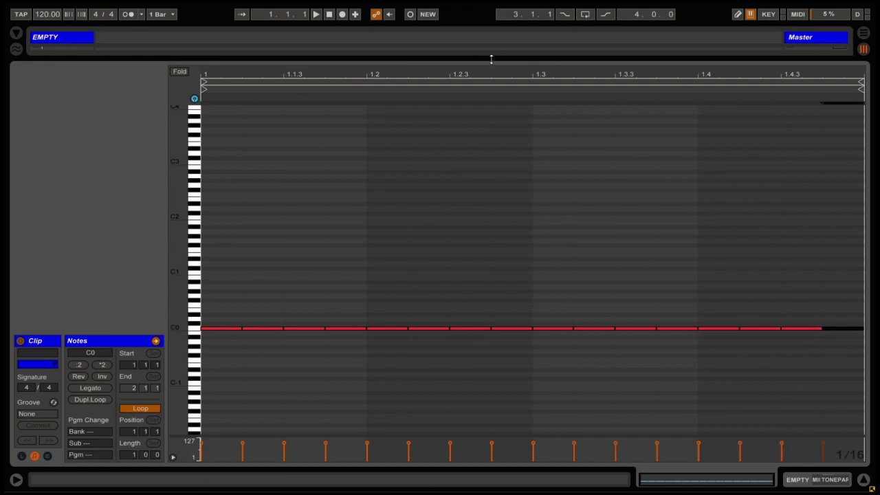
Step: Shrink the note editor, launch the clip on the EMPTY track and show that track's devices
left_click_drag(491, 60, 529, 408)
left_click(36, 60)
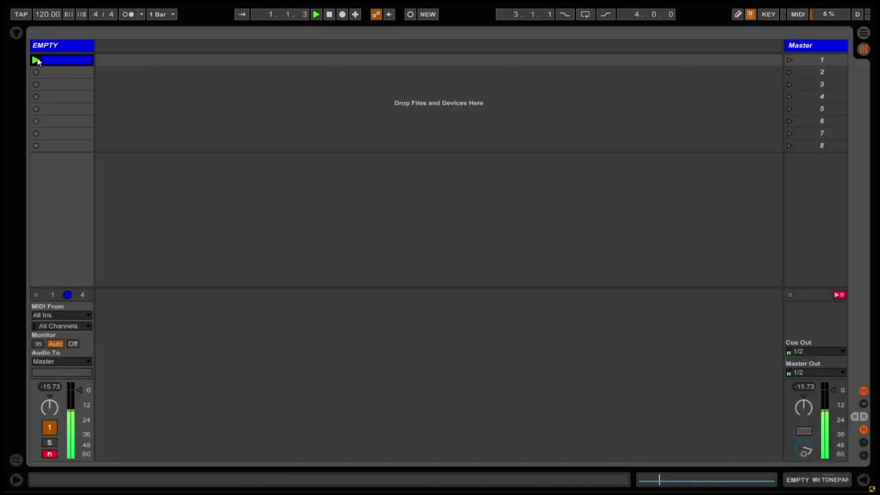
double_click(52, 48)
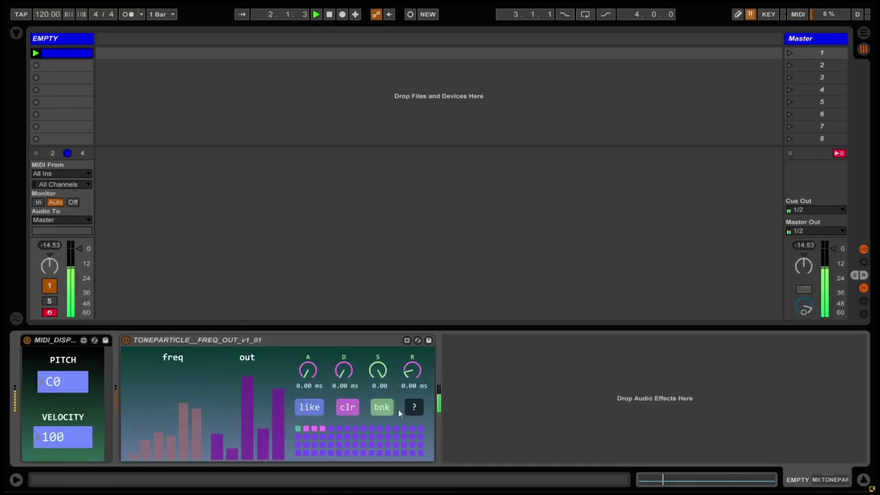
Step: Set the TONEPARTICLE instrument's decay to 405 ms and its release to 287 ms
left_click_drag(344, 371, 344, 351)
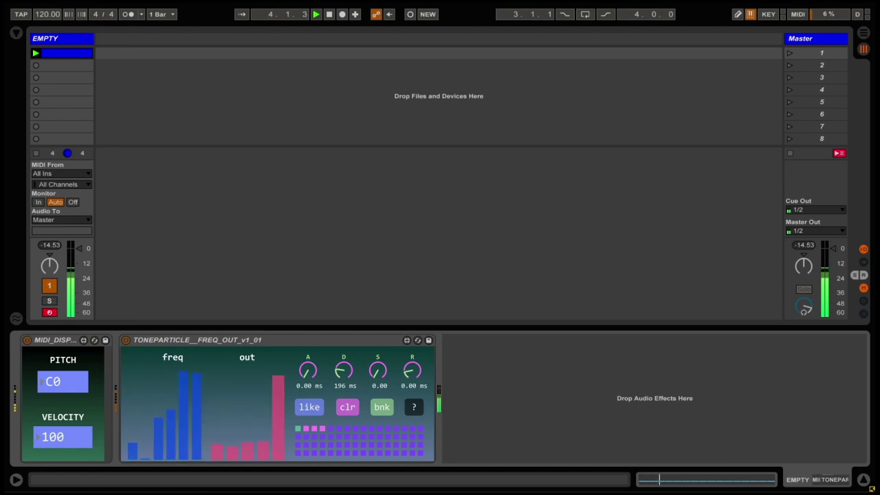
left_click_drag(412, 372, 413, 345)
left_click_drag(344, 372, 344, 363)
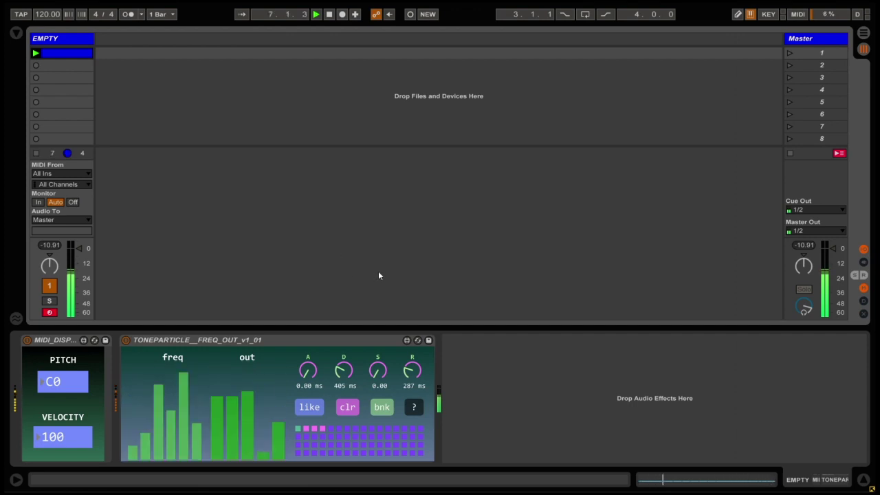
Step: Insert an audio track named SAMPLES and set its audio input to the EMPTY track
right_click(126, 38)
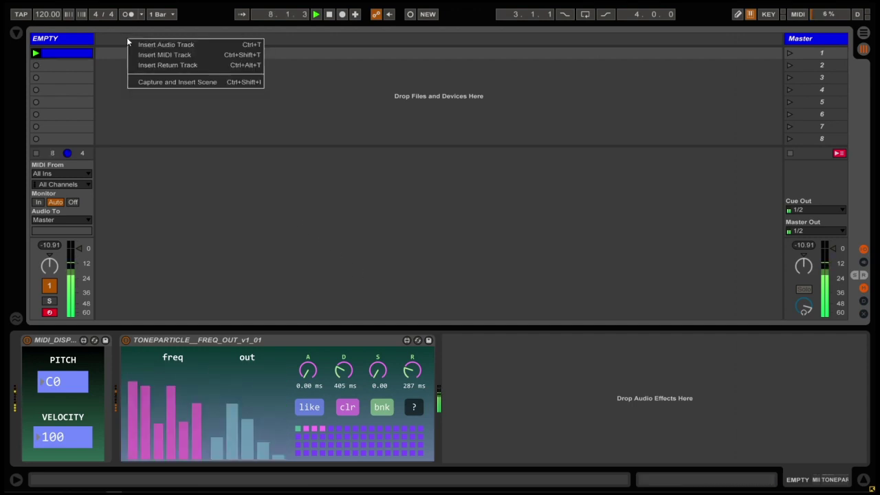
left_click(136, 43)
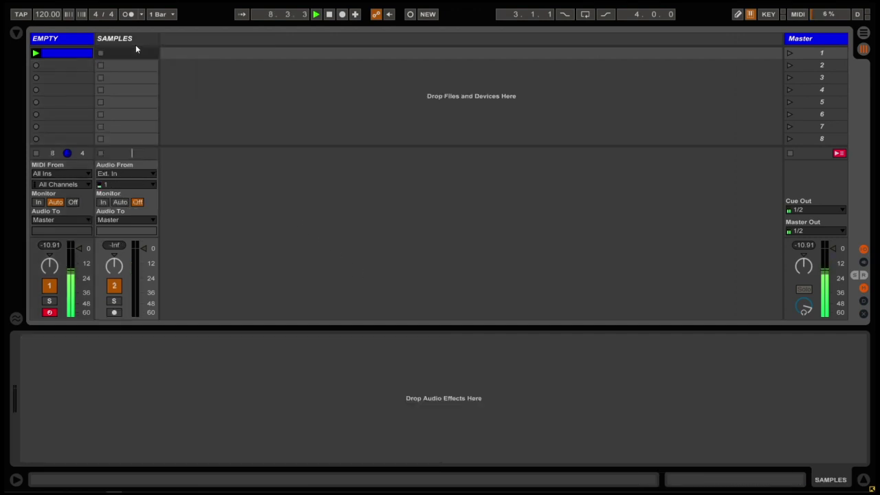
left_click(133, 174)
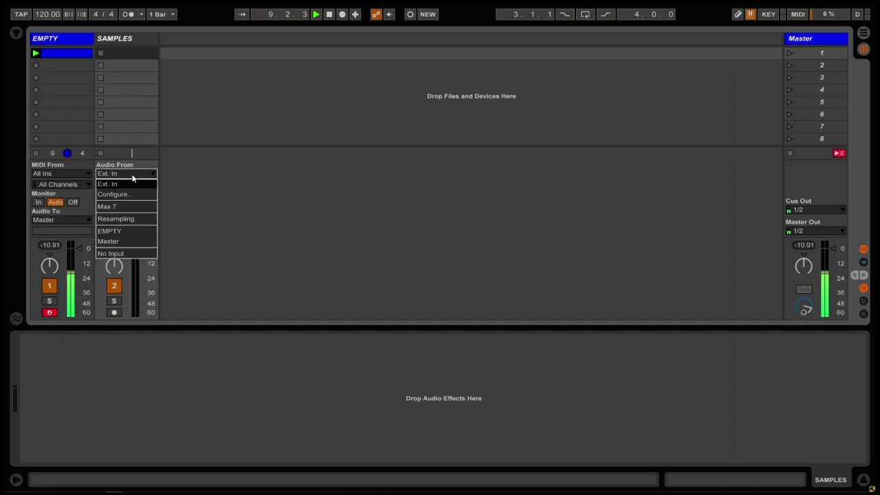
left_click(138, 229)
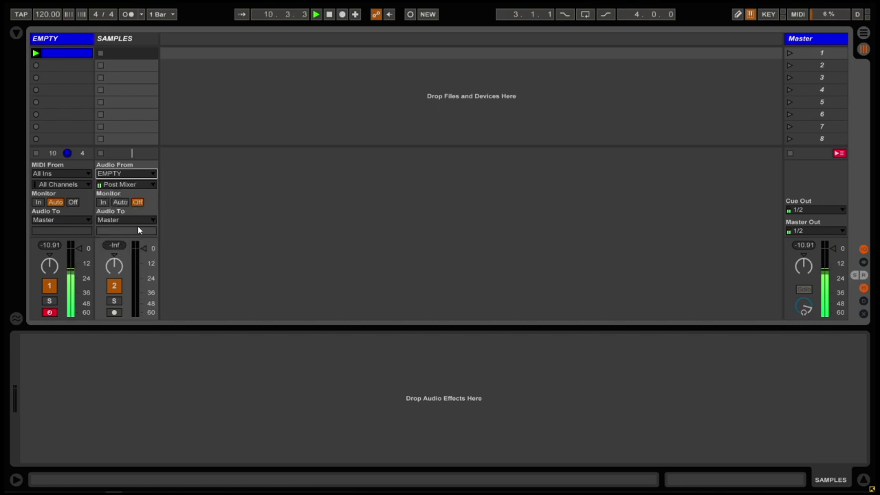
Step: Arm the SAMPLES track, record the playing synth into its first clip slot, and stop the transport
left_click(114, 313)
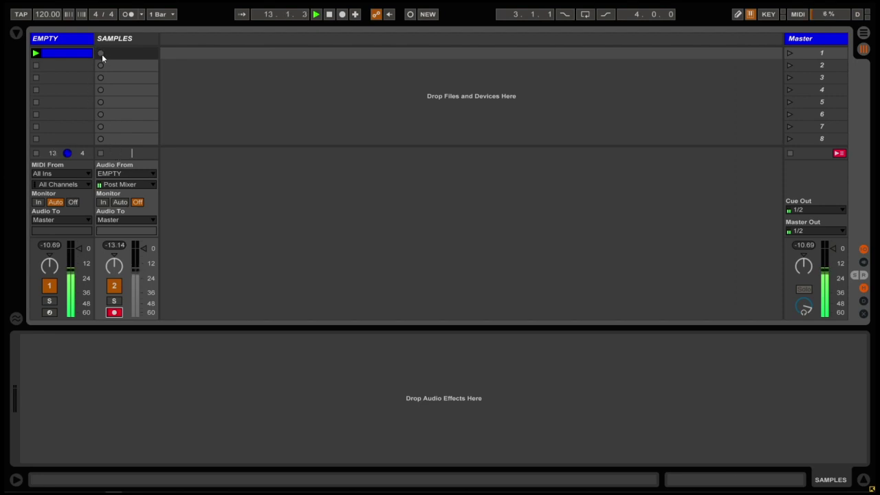
left_click(101, 55)
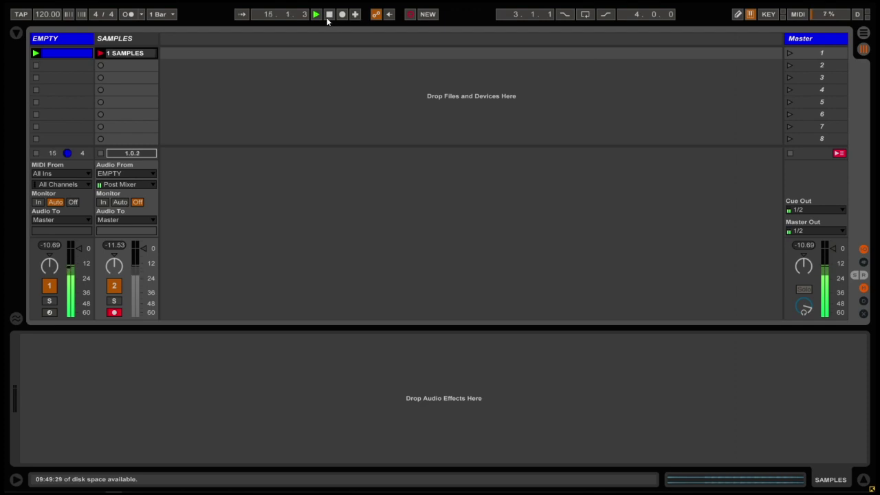
left_click(121, 57)
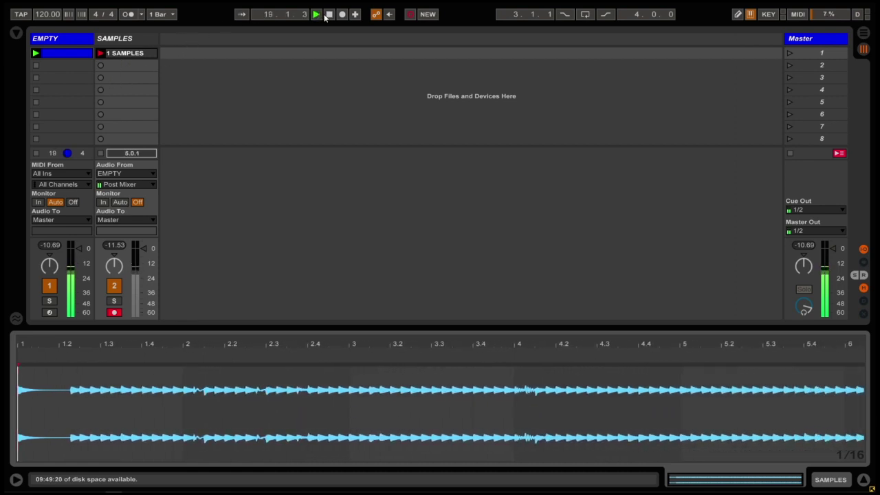
left_click(328, 14)
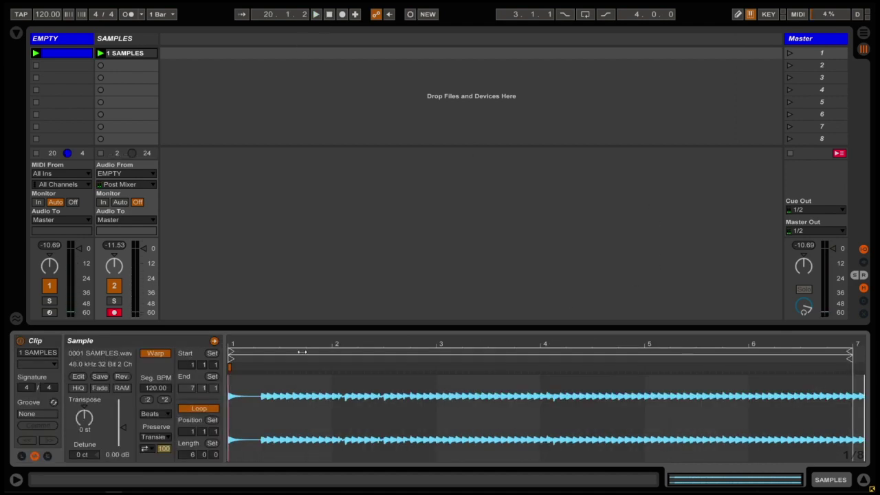
Step: Set the recorded clip's loop from bar 2 to bar 6 and crop the sample to that range
left_click_drag(230, 350, 334, 351)
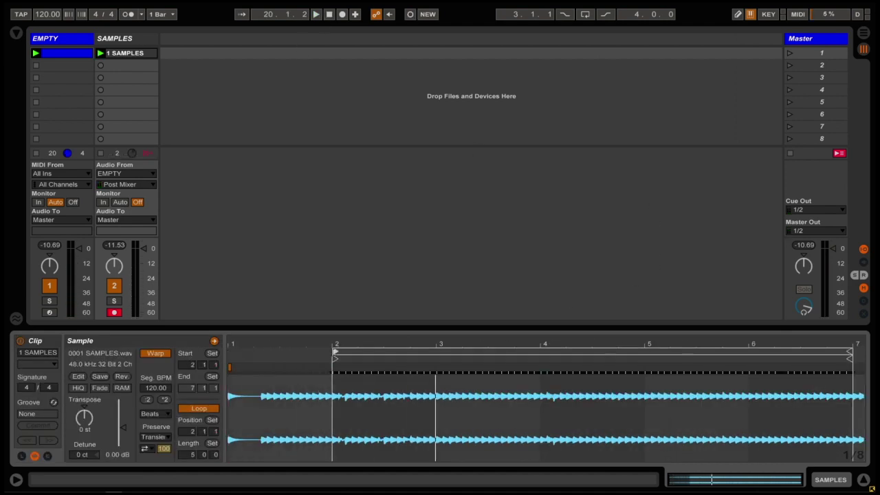
left_click_drag(849, 354, 747, 358)
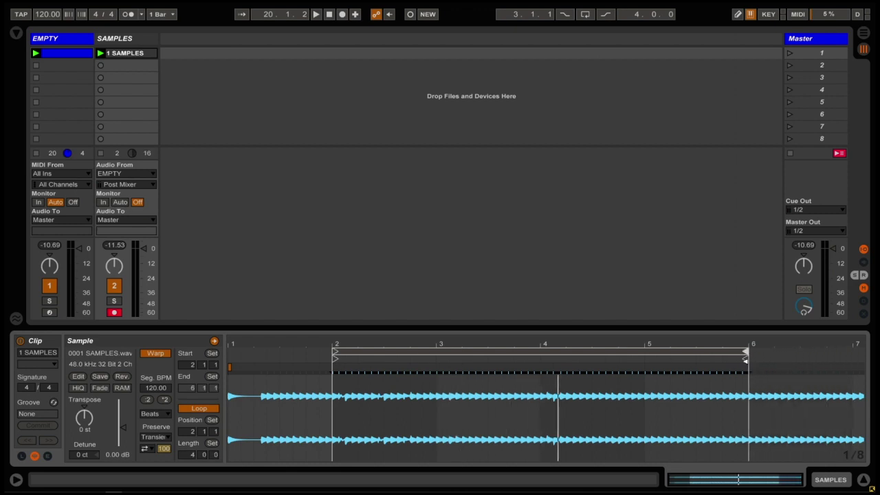
right_click(670, 402)
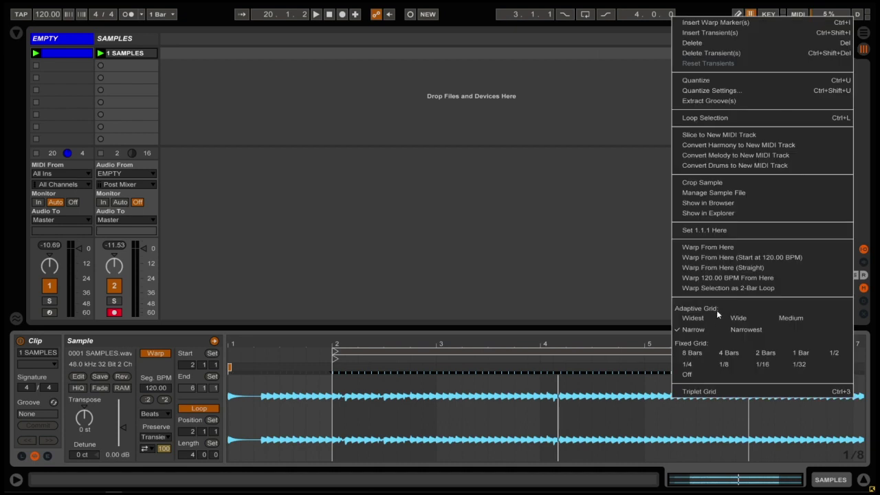
left_click(704, 183)
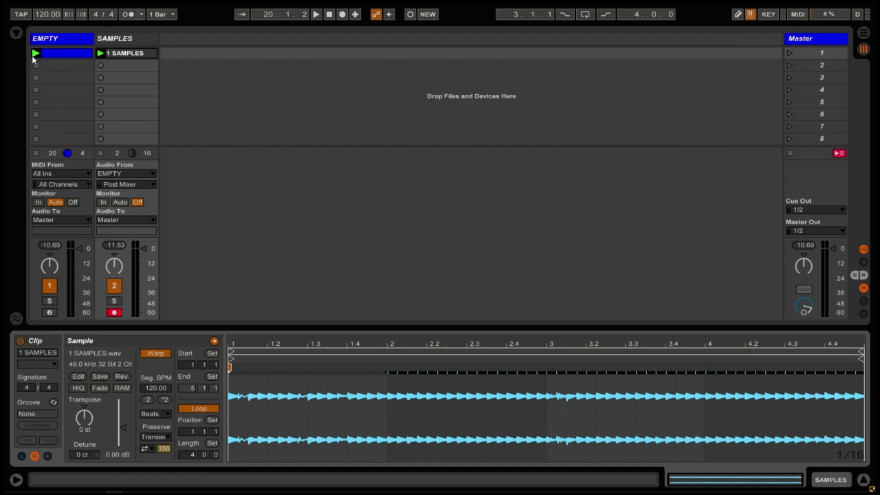
Step: Add an Arpeggiator before the instrument on the EMPTY track and arm that track
left_click(50, 40)
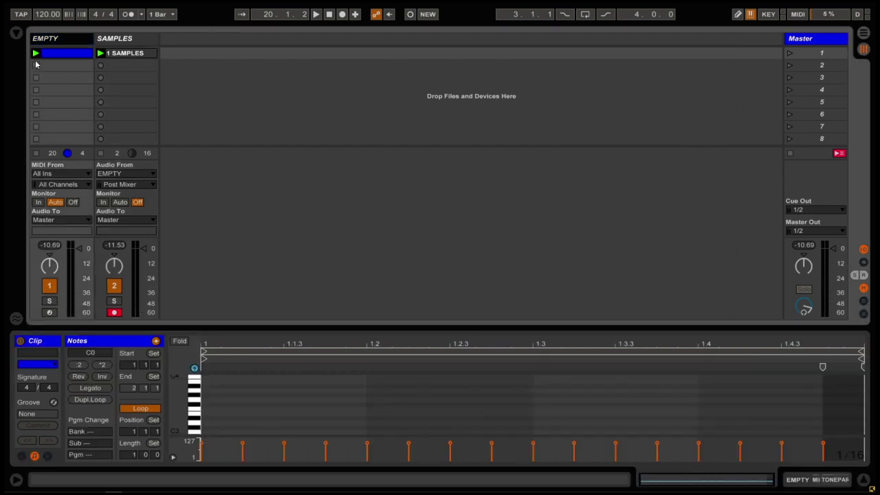
double_click(61, 41)
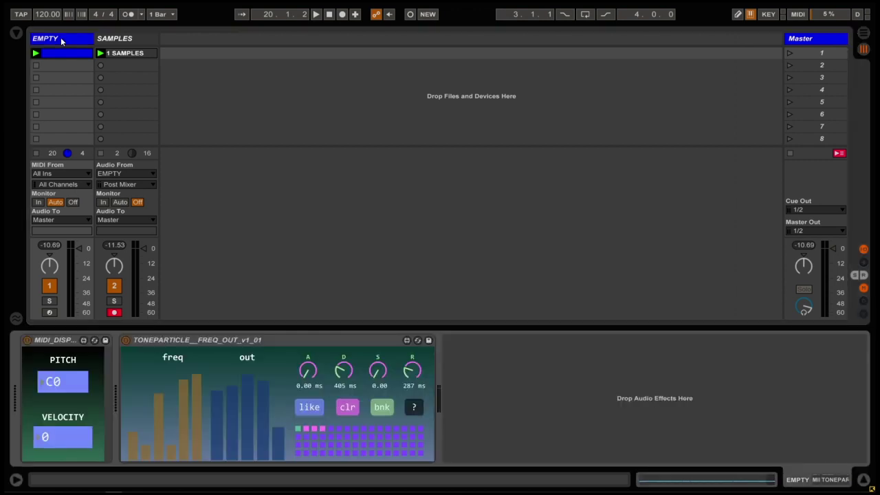
left_click(17, 33)
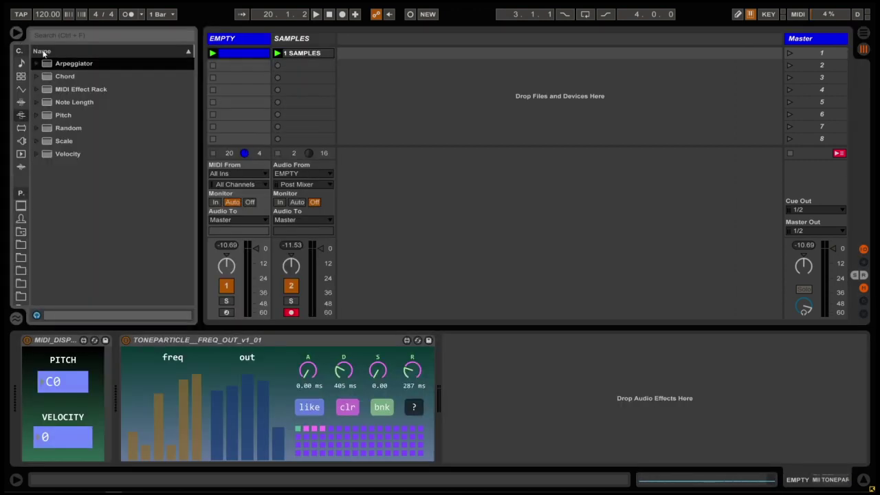
double_click(79, 66)
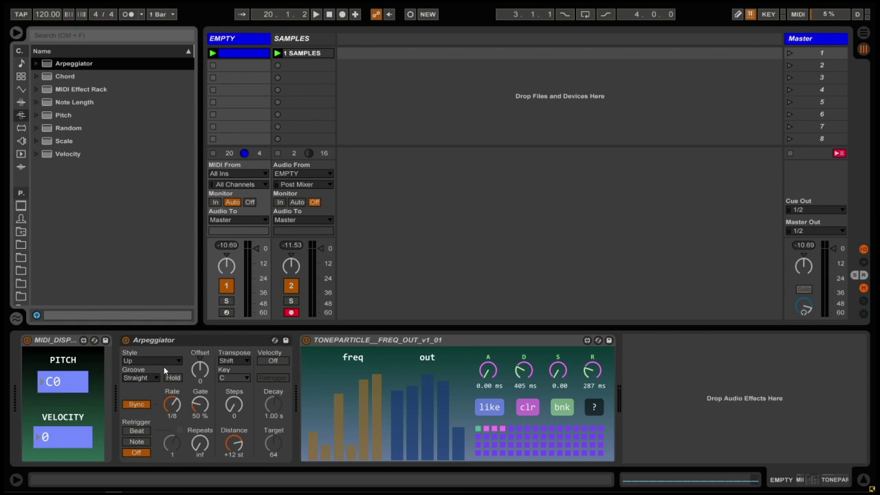
left_click(226, 313)
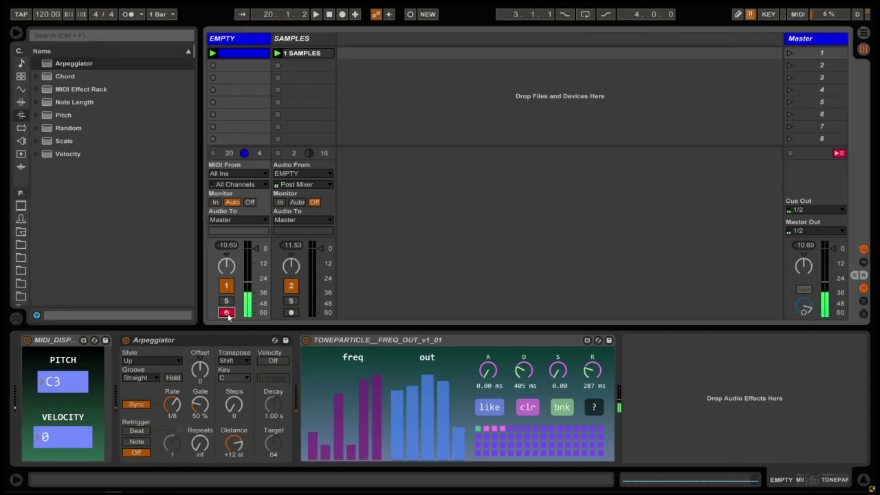
Step: Audition the second stored sound, recall the third one, and set the instrument's decay to 998 ms
left_click(488, 428)
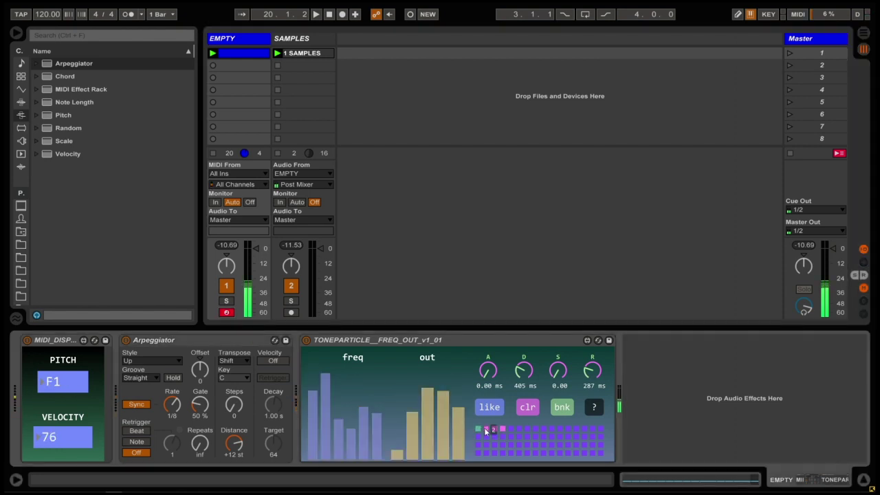
left_click(496, 427)
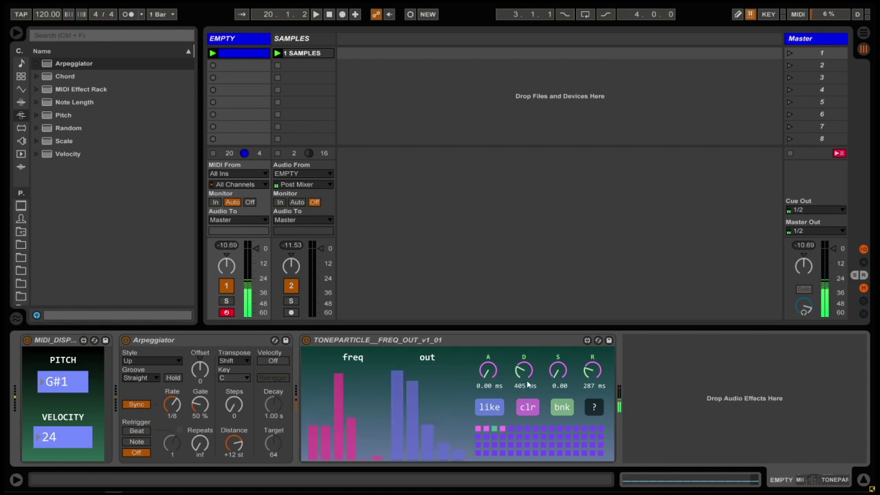
left_click_drag(525, 375, 524, 363)
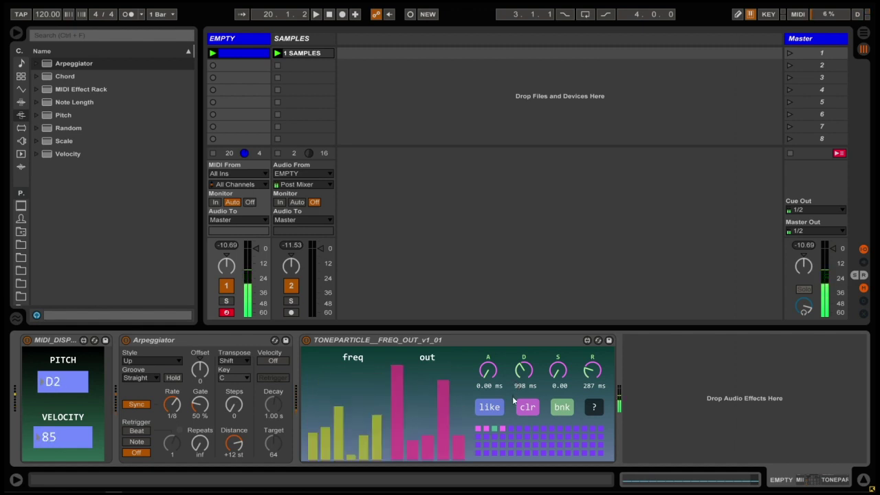
Step: Try the Arpeggiator with a free-running rate and return it to Sync
left_click(147, 405)
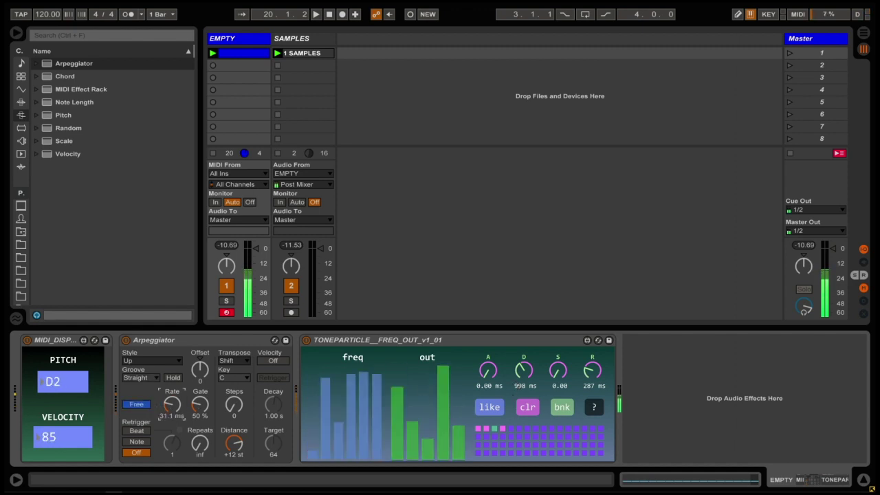
left_click_drag(172, 405, 172, 382)
left_click(147, 405)
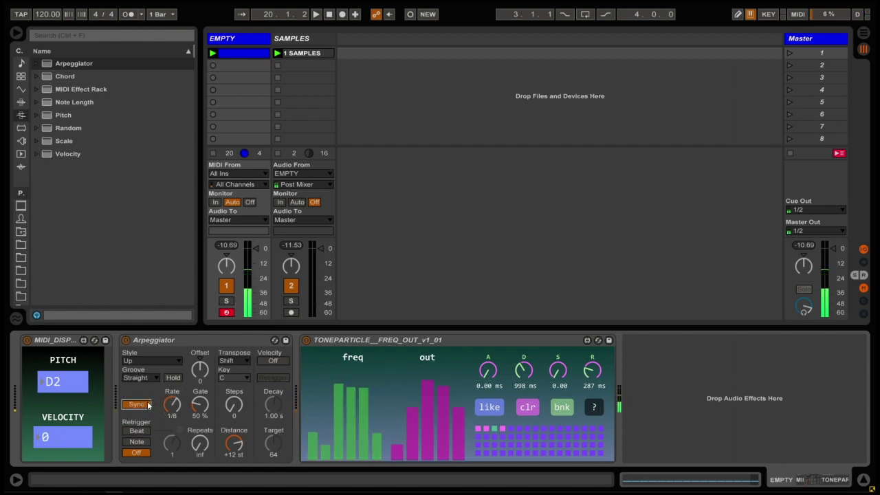
Step: Set the Arpeggiator to a 1/16 rate and 67 % gate, and the instrument's decay to 175 ms and release to 437 ms
left_click_drag(203, 409, 203, 397)
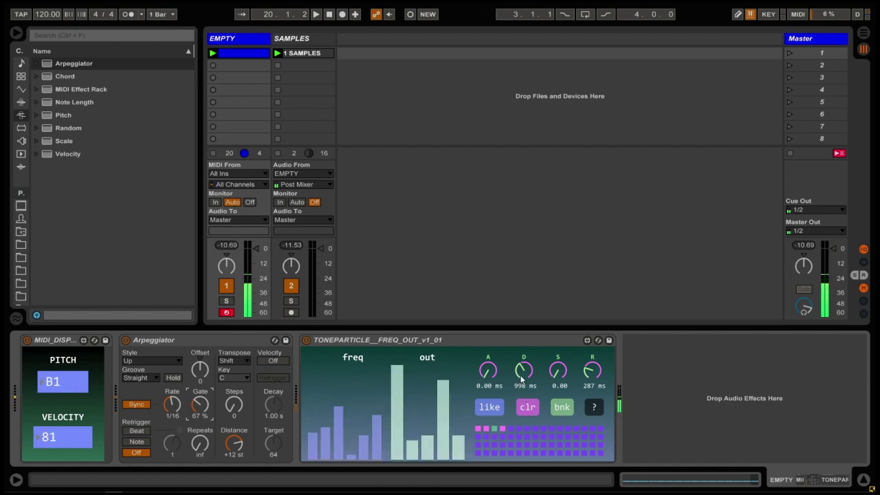
mouse_move(524, 371)
left_mouse_down()
mouse_move(525, 382)
mouse_move(530, 376)
left_mouse_up()
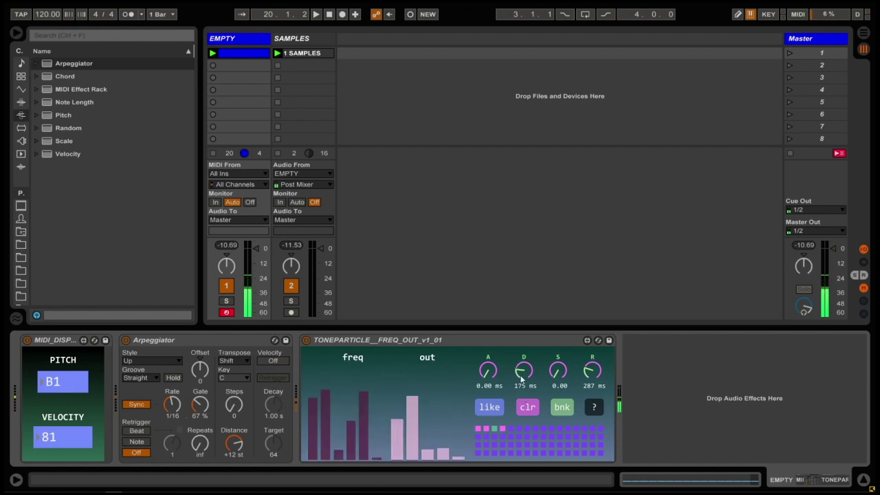
left_click_drag(594, 373, 594, 369)
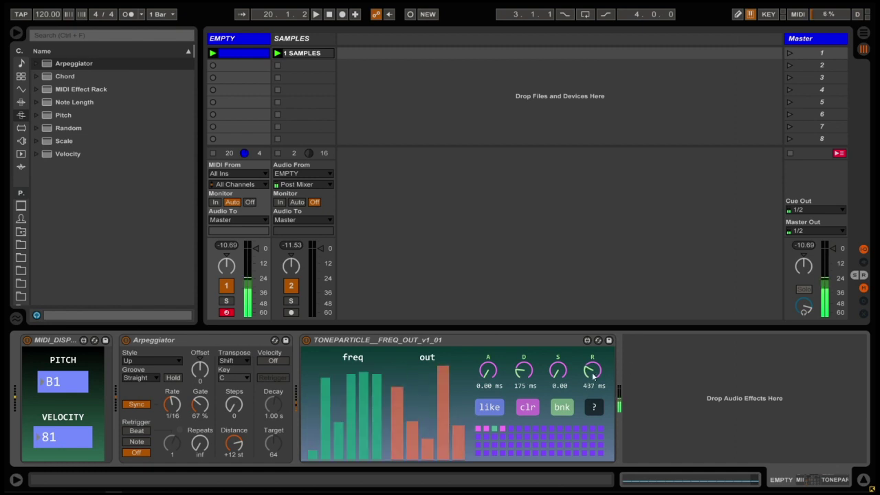
Step: Create a one-bar MIDI clip in the EMPTY track's second slot and fill it with a full-bar chord of F1, G#1, B1 and D2
double_click(231, 65)
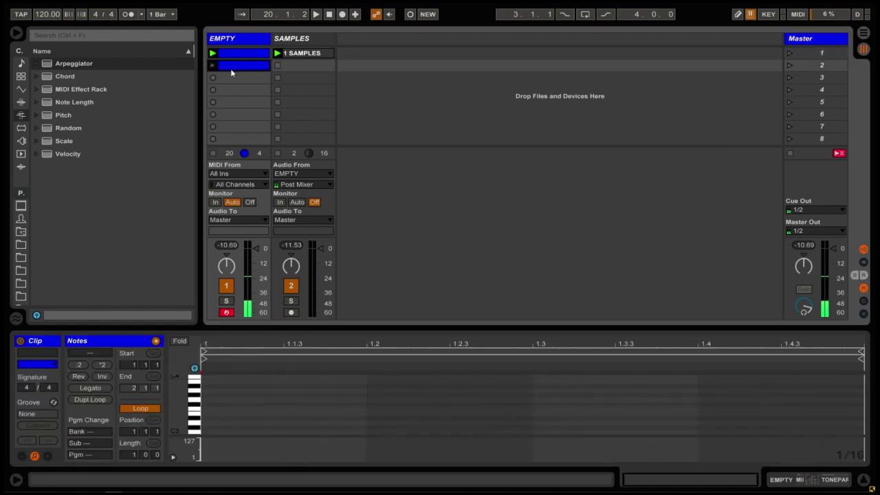
left_click_drag(386, 336, 343, 72)
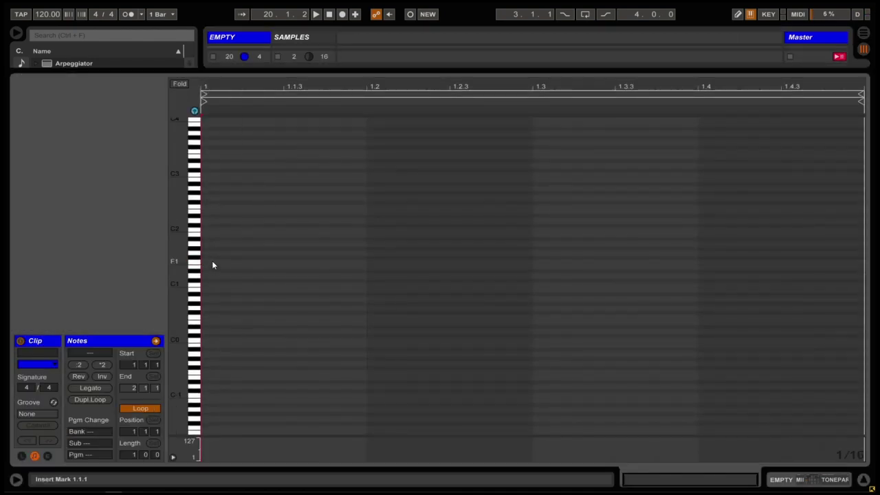
double_click(211, 261)
double_click(212, 248)
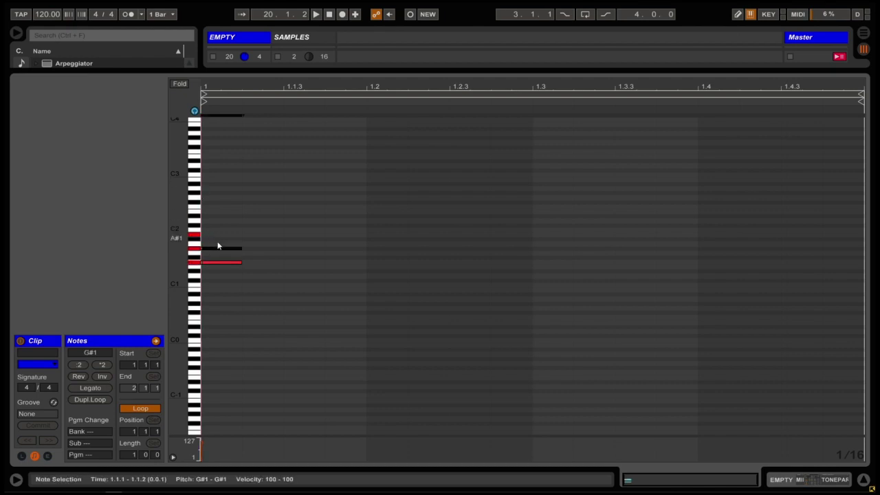
double_click(216, 235)
double_click(215, 221)
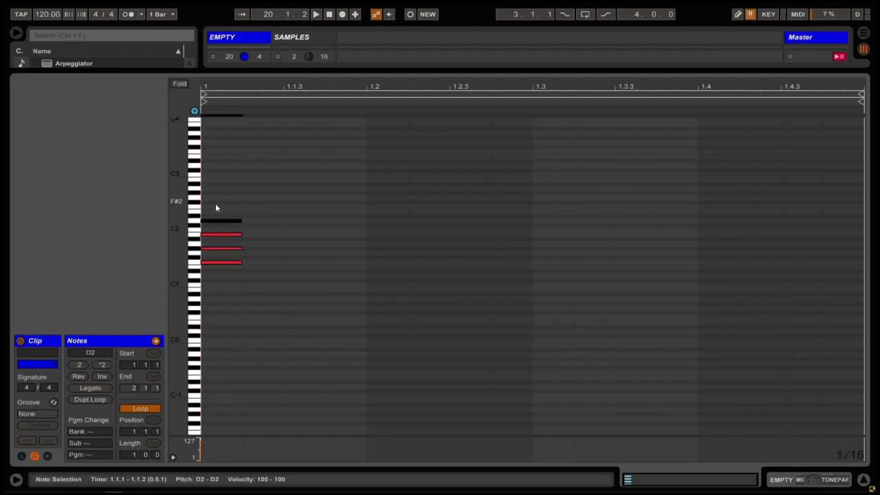
left_click_drag(215, 205, 848, 261)
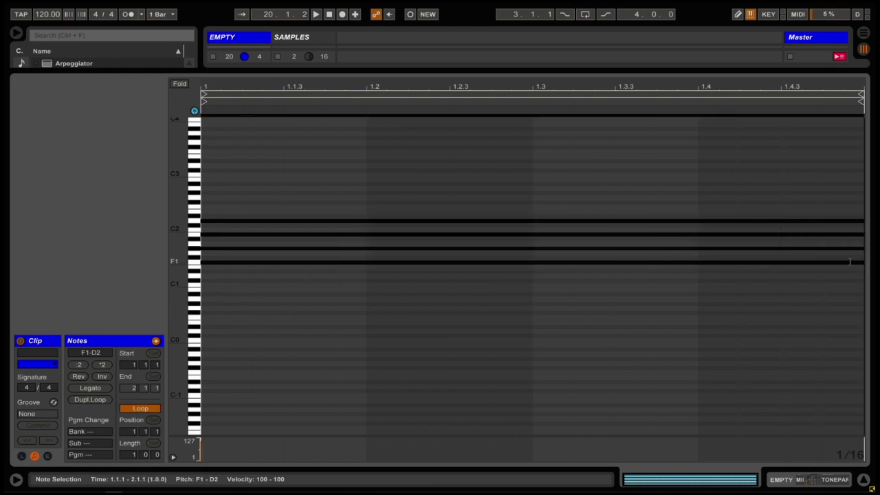
key("ctrl+alt+l")
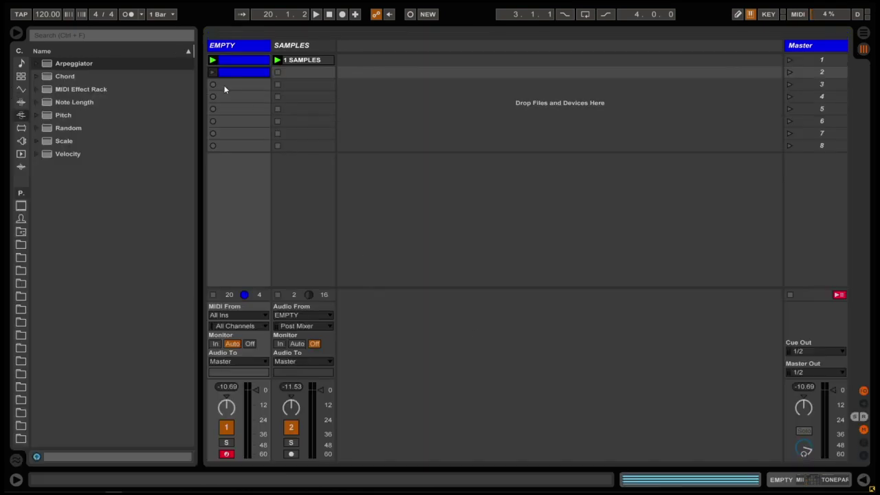
Step: Launch the second MIDI clip, deactivate and arm the SAMPLES track, and record the output into its second slot
left_click(213, 73)
left_click(291, 427)
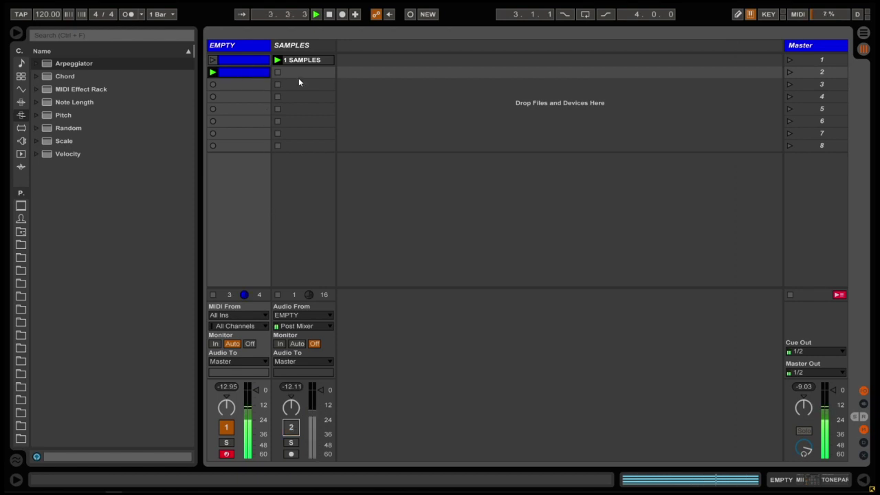
left_click(290, 454)
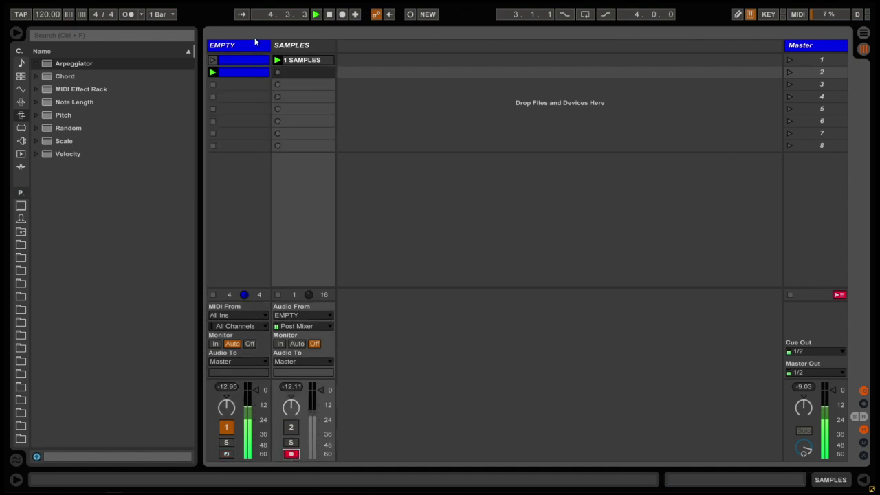
left_click(277, 73)
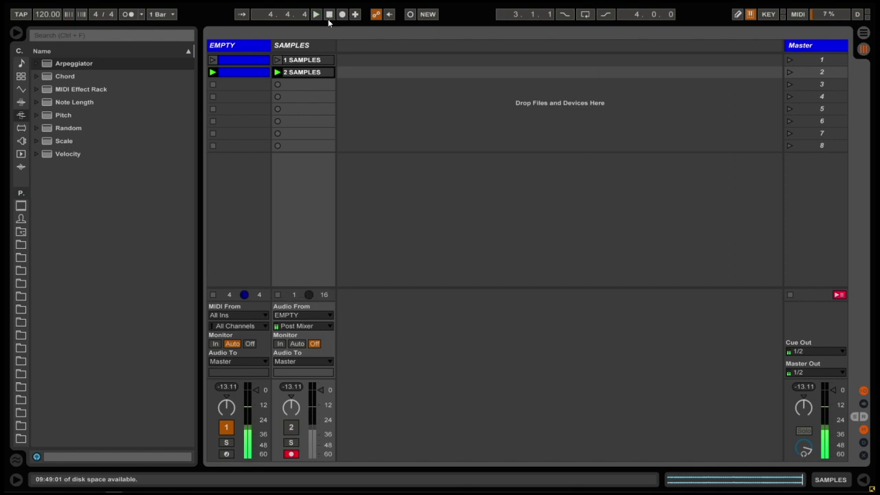
double_click(294, 73)
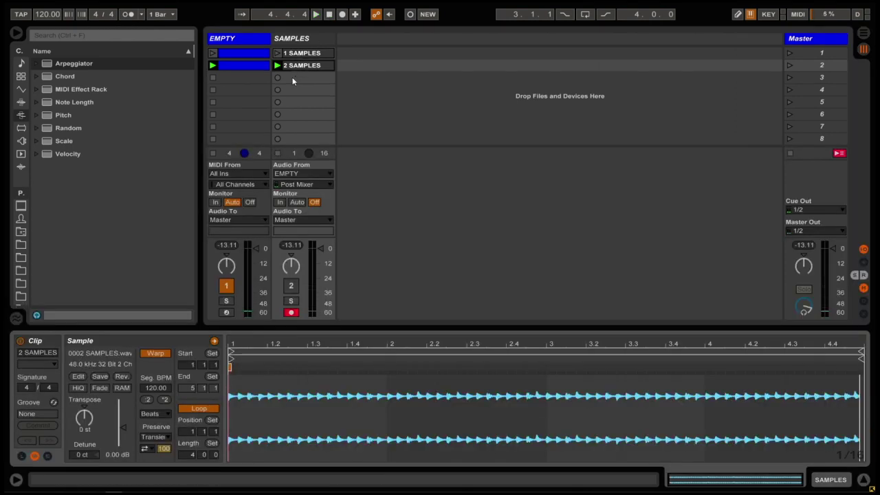
left_click_drag(402, 328, 407, 454)
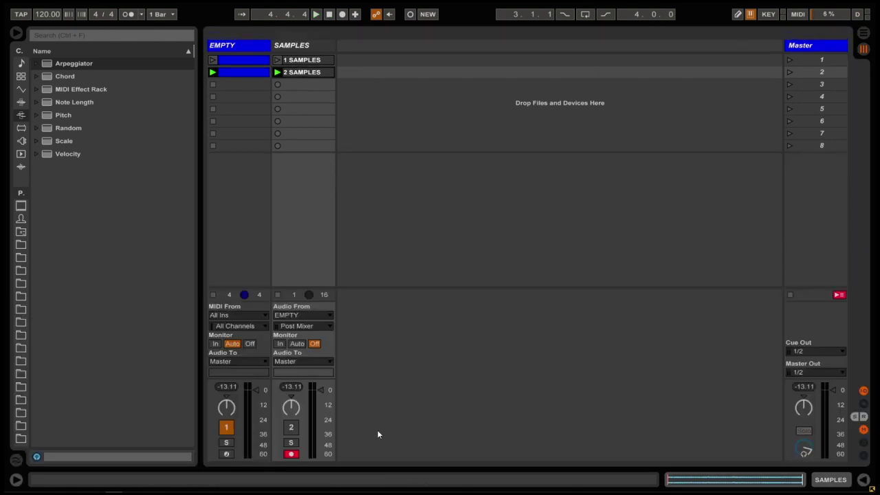
Step: Re-arm the EMPTY track and switch off its Arpeggiator
left_click(226, 454)
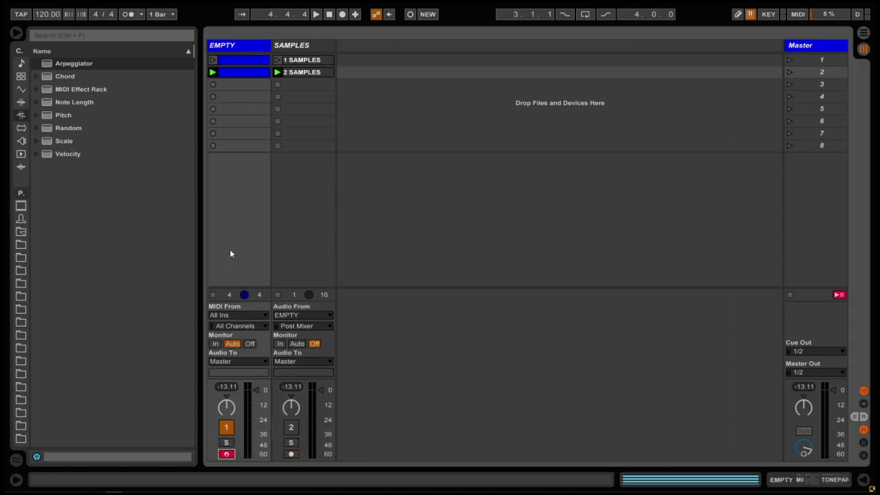
left_click(237, 44)
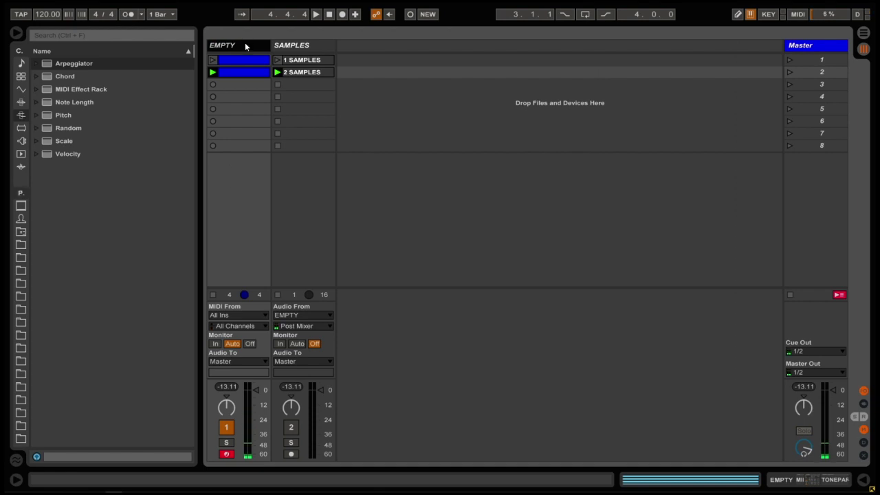
double_click(244, 42)
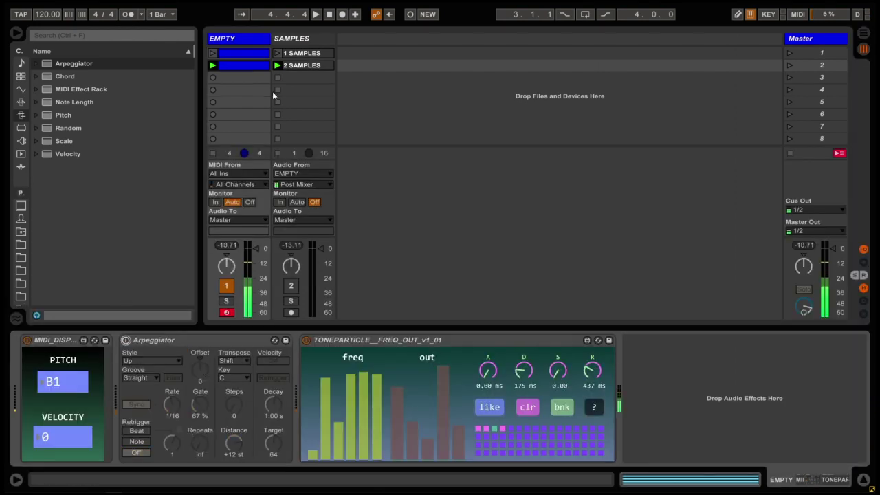
Step: Create a MIDI clip in the EMPTY track's third slot and fill its bar with four quarter-note B1 notes
left_click(231, 79)
double_click(230, 77)
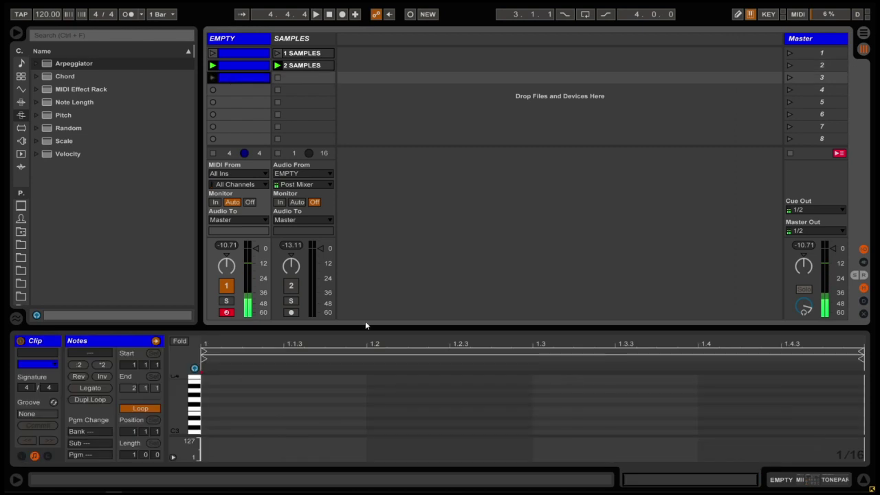
left_click_drag(365, 321, 374, 119)
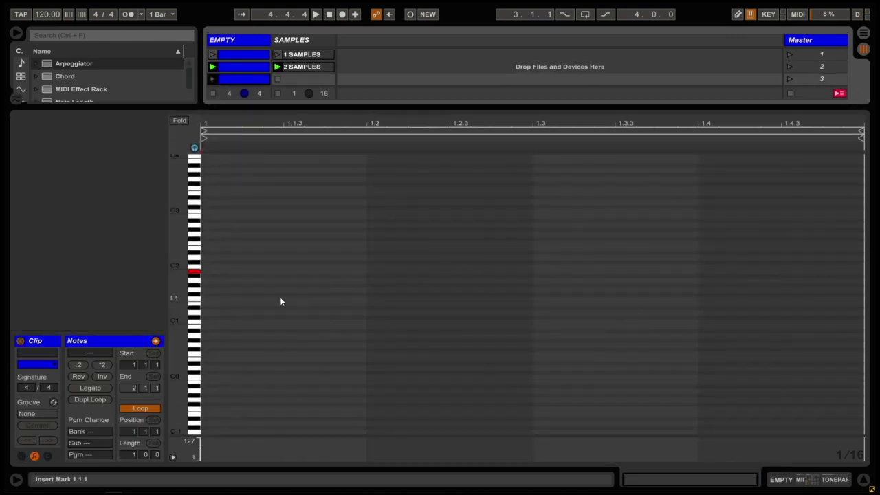
double_click(215, 271)
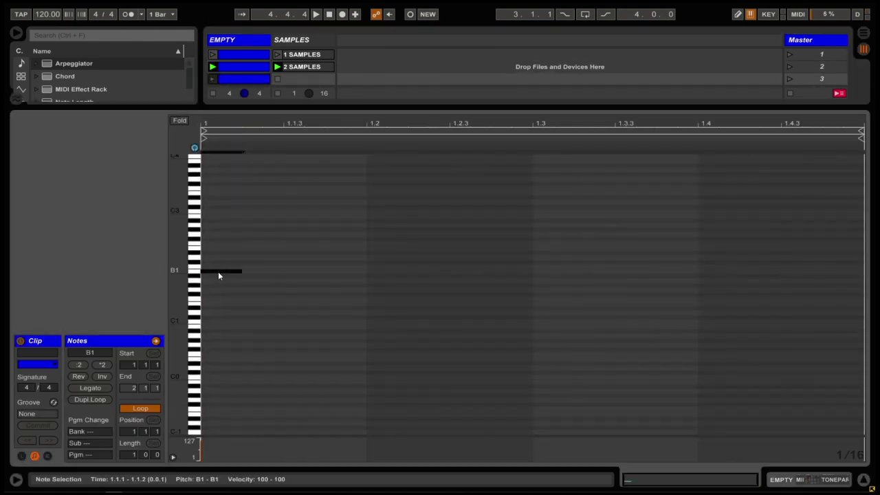
key("ctrl+d")
key("ctrl+d")
key("ctrl+d")
left_click_drag(209, 256, 345, 295)
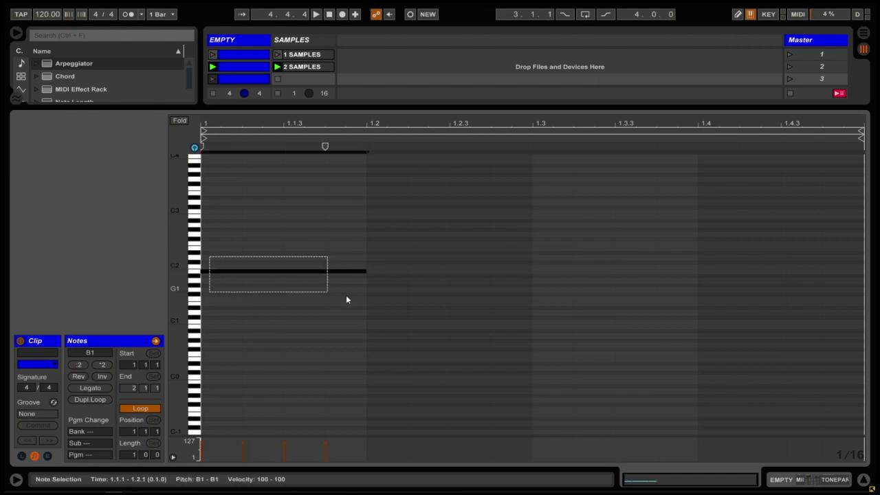
double_click(103, 365)
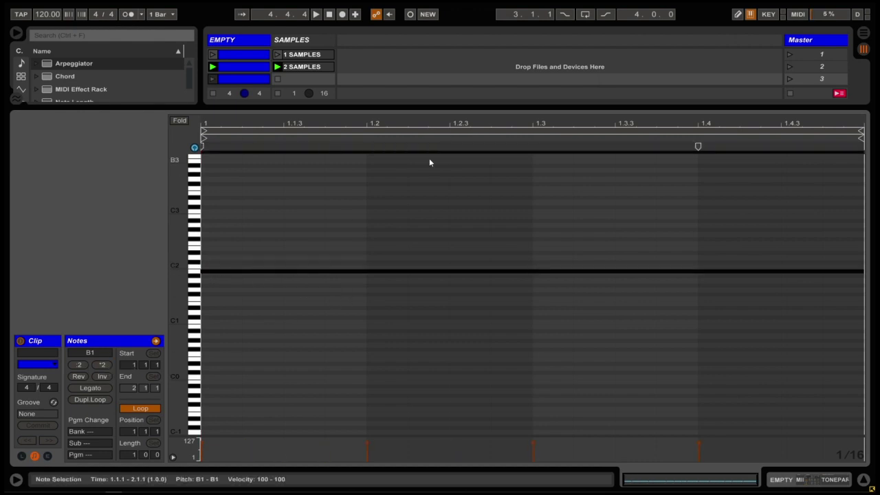
left_click(540, 225)
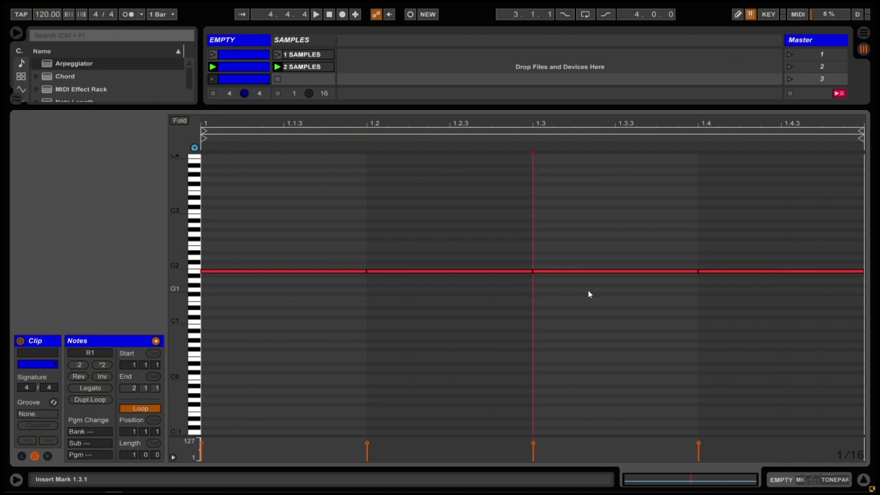
Step: Add a G#1 note from 1.3.3 to 1.4 and a sixteenth-length D#1 note at 1.1.3 while the third clip plays
double_click(627, 285)
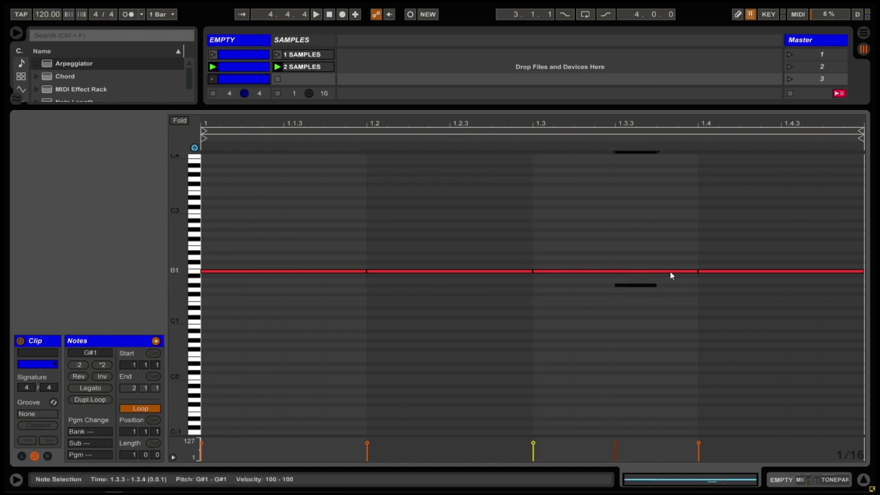
mouse_move(695, 271)
left_mouse_down()
mouse_move(615, 272)
mouse_move(697, 286)
left_mouse_up()
left_click(214, 79)
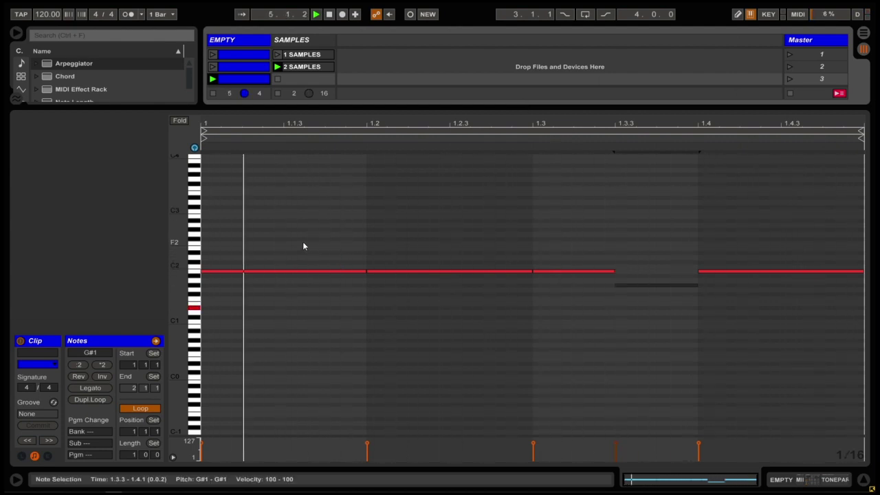
double_click(301, 312)
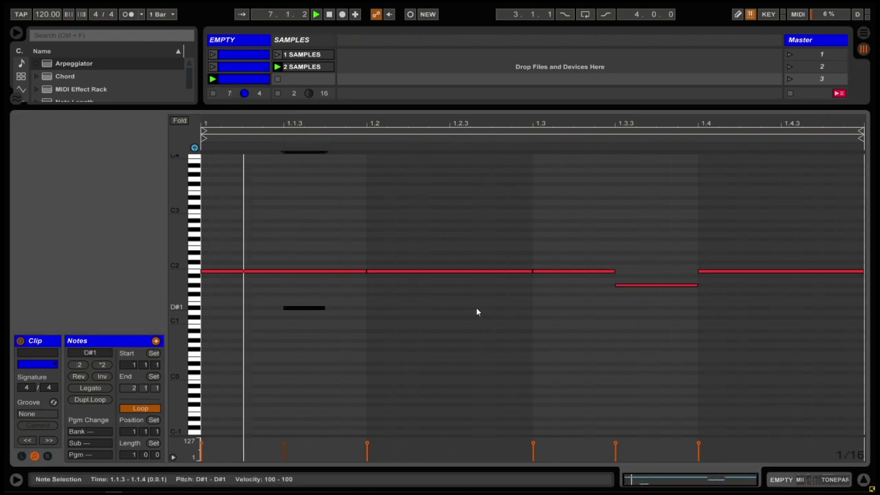
Step: Arm the SAMPLES track, record the third MIDI clip's output into its third slot, and open the recorded clip
left_click_drag(458, 107, 458, 450)
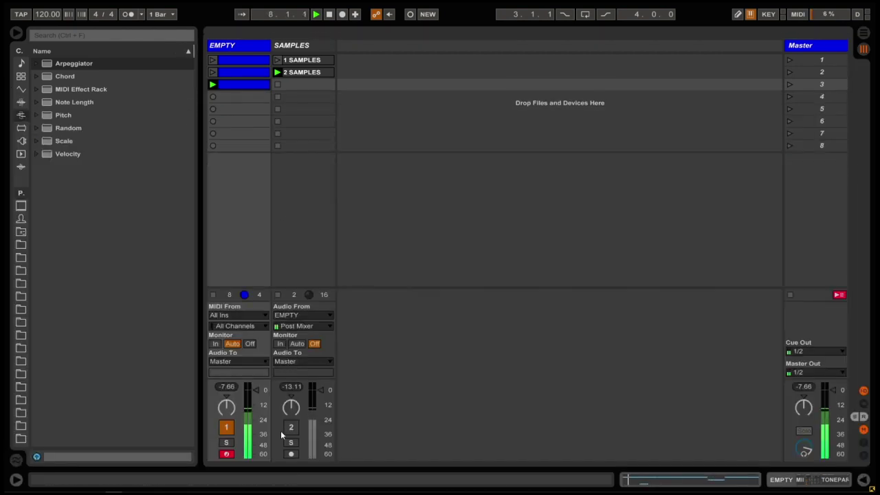
left_click(310, 218)
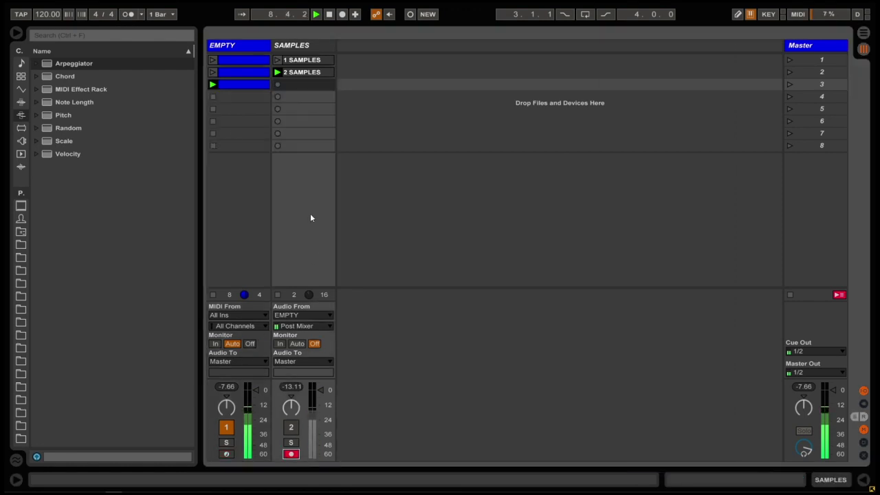
left_click(277, 84)
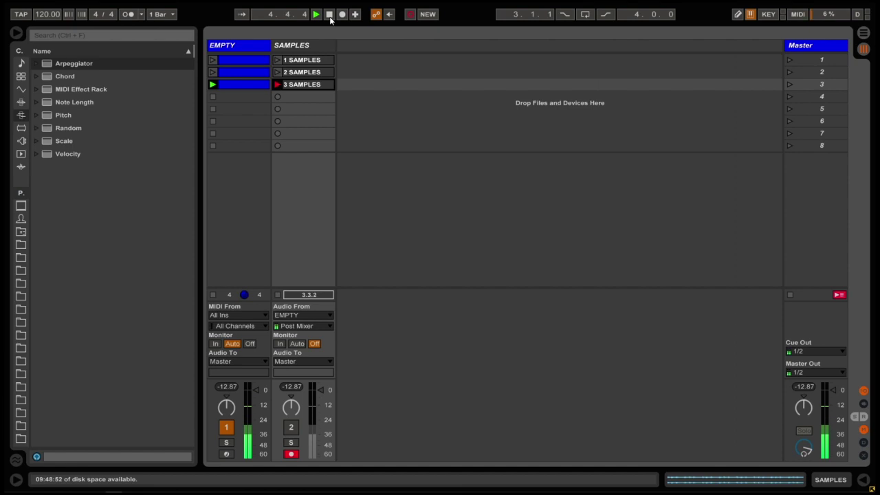
left_click(330, 15)
left_click(311, 87)
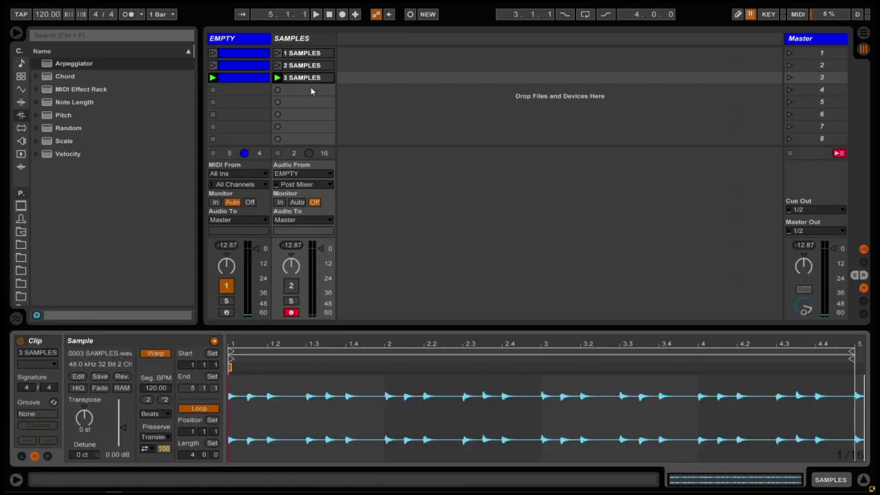
Step: Insert a new MIDI track after SAMPLES and name it SAMPLER 1
left_click(321, 39)
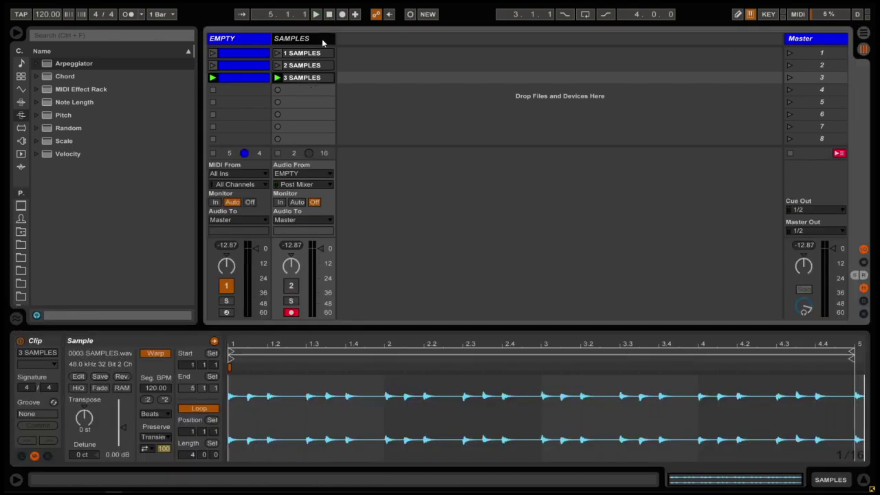
key("ctrl+shift+t")
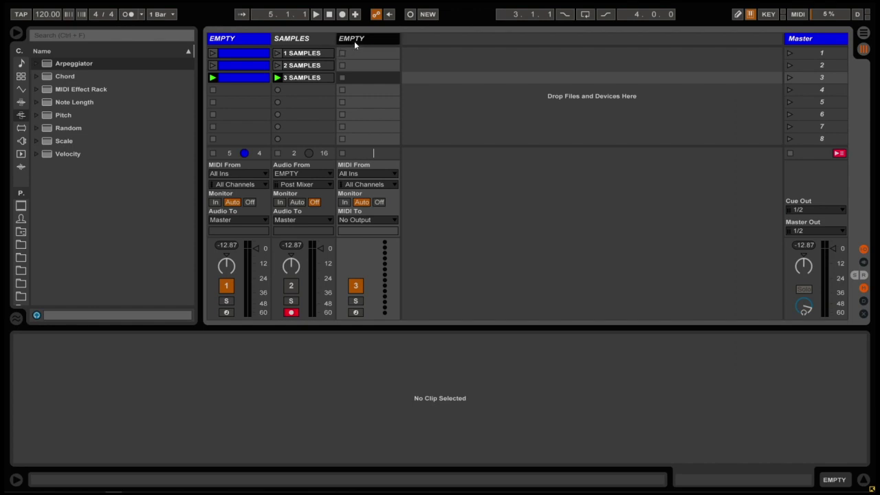
type("ER 1")
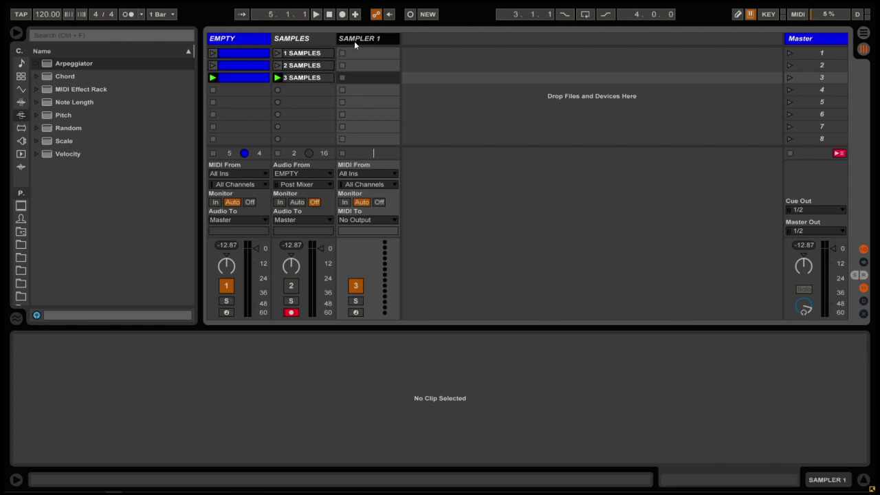
Step: Load the 1 SAMPLES clip into a sampler on the SAMPLER 1 track, arm the track and turn off the sample's warping
left_click_drag(303, 53, 360, 338)
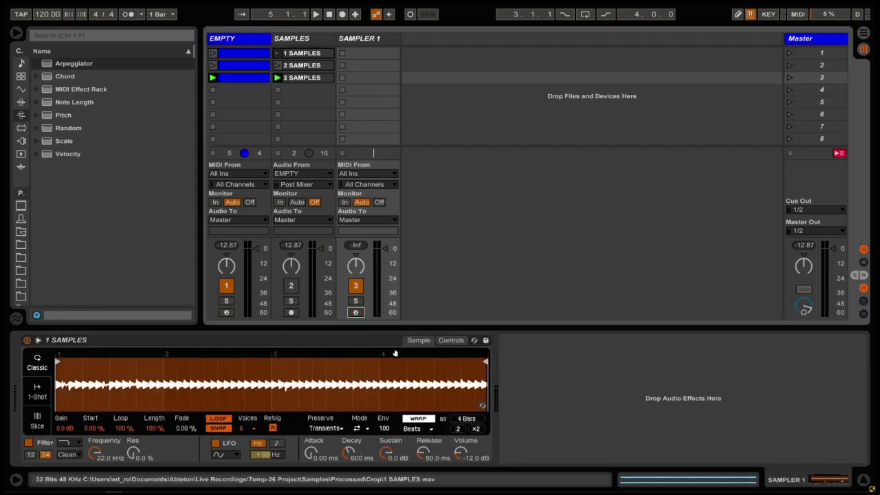
left_click(355, 313)
left_click(416, 419)
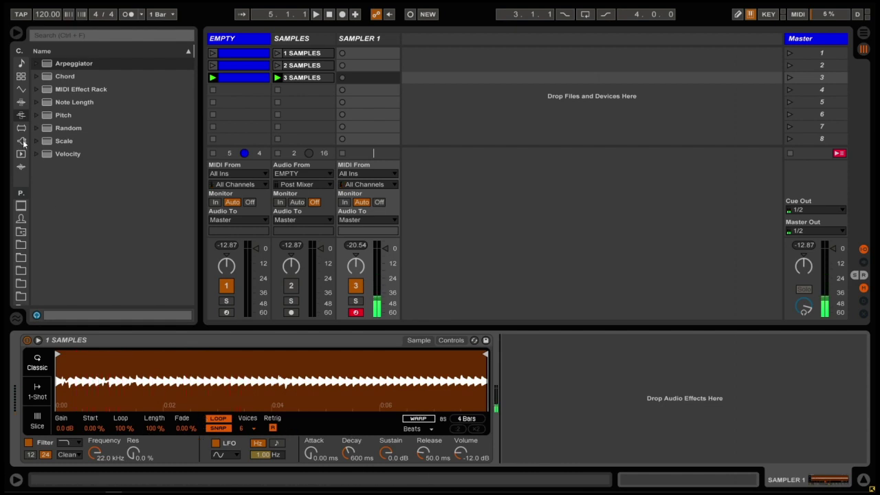
Step: Add an Overdrive effect after the sampler on SAMPLER 1 and set its Dry/Wet to 45 %
left_click(21, 101)
scroll(85, 184, "down", 3)
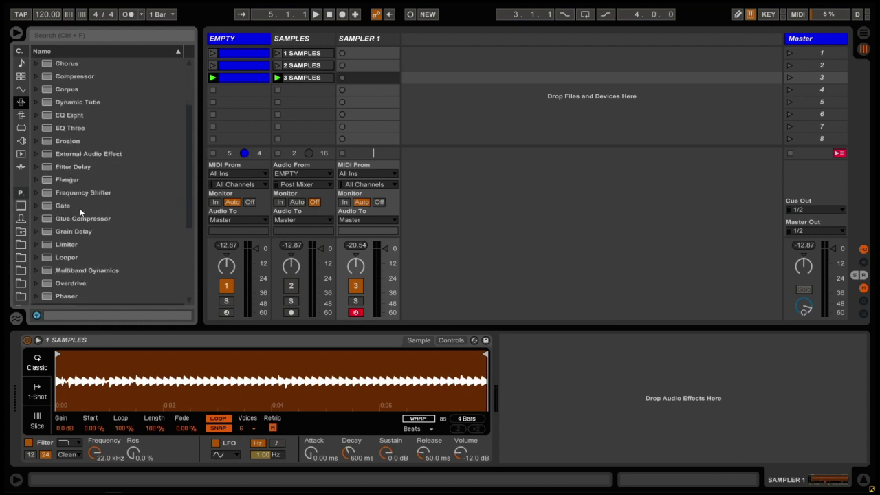
left_click_drag(71, 244, 399, 312)
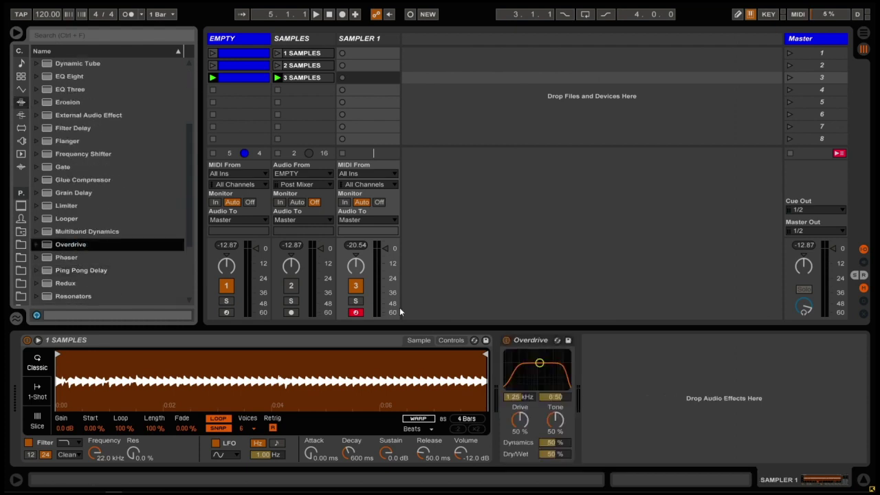
left_click_drag(552, 452, 552, 457)
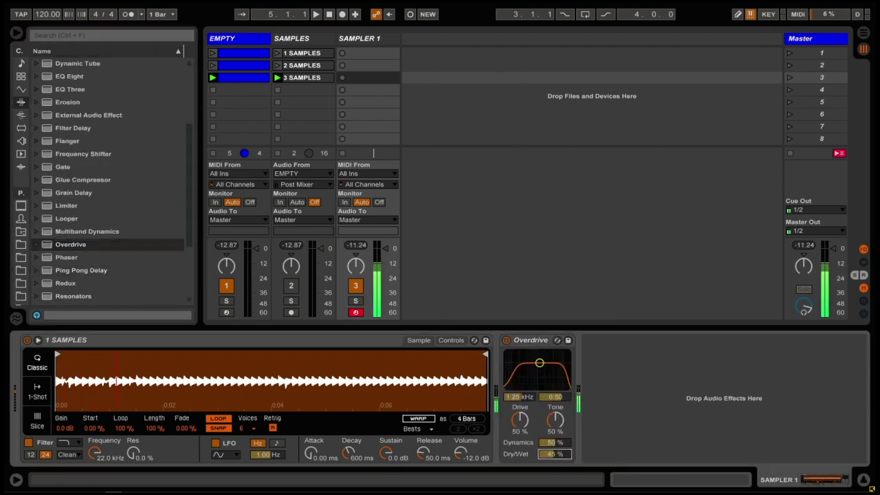
Step: Set the Overdrive's Drive to 56 % and add a Simple Delay after it on the SAMPLER 1 track
left_click_drag(518, 430, 517, 427)
scroll(87, 251, "down", 3)
left_click_drag(76, 234, 588, 369)
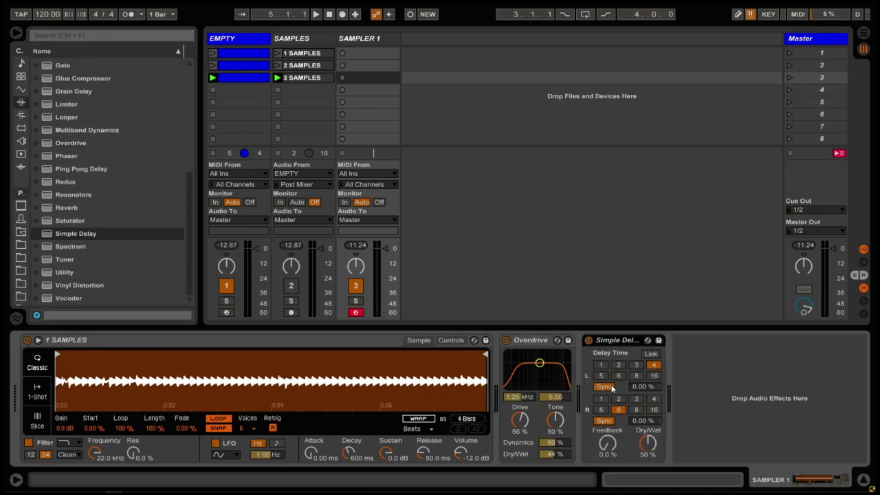
Step: Set the Simple Delay to unsynced times of 1 ms left and 15 ms right with 100 % Dry/Wet, and place it before the Overdrive
left_click(605, 386)
left_click(649, 386)
left_click(604, 421)
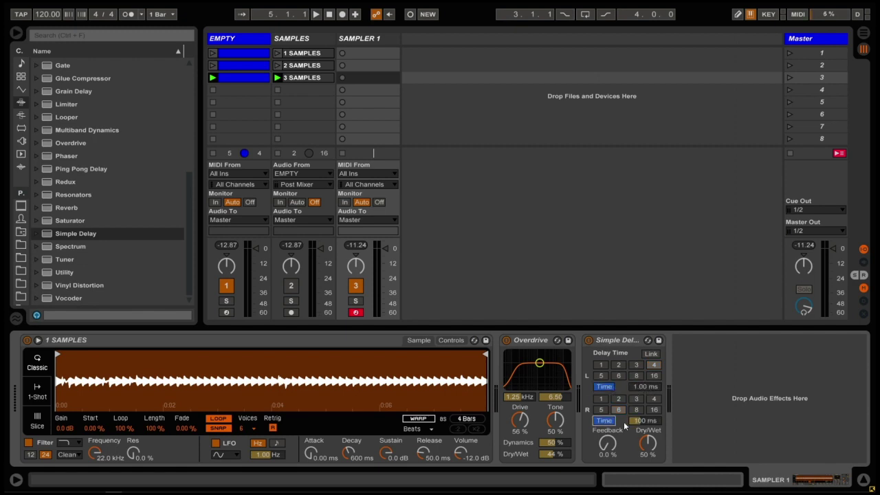
mouse_move(645, 420)
left_mouse_down()
mouse_move(644, 459)
mouse_move(647, 415)
left_mouse_up()
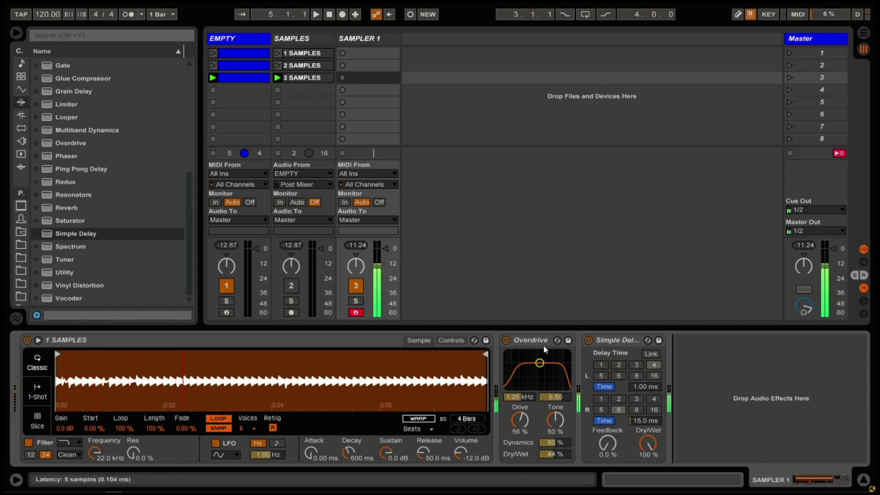
left_click_drag(709, 358, 722, 361)
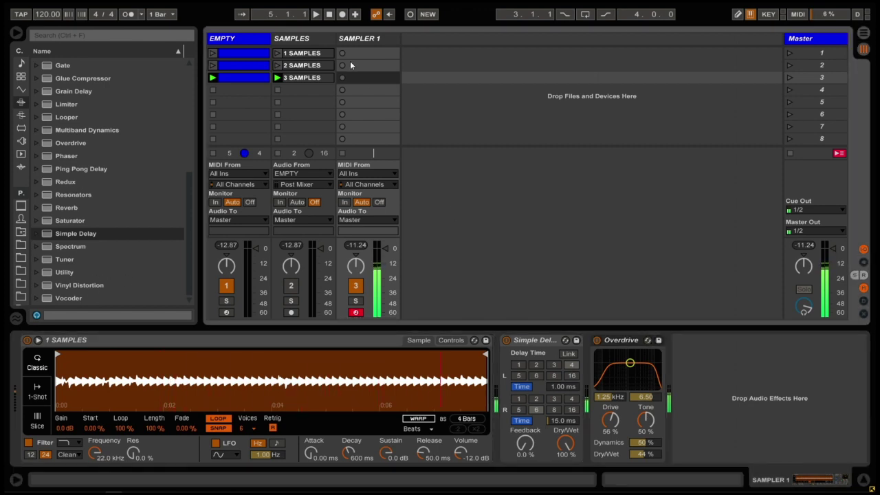
key("z")
key("x")
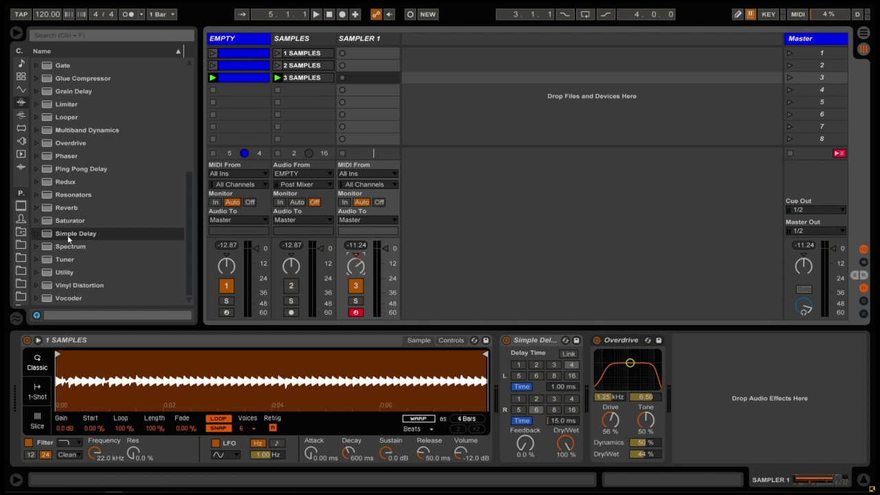
Step: Add a Reverb after the Overdrive with Dry/Wet 33 %, Decay Time 3.62 s, Predelay 8.74 ms and the input Hi Cut off
left_click_drag(83, 210, 715, 443)
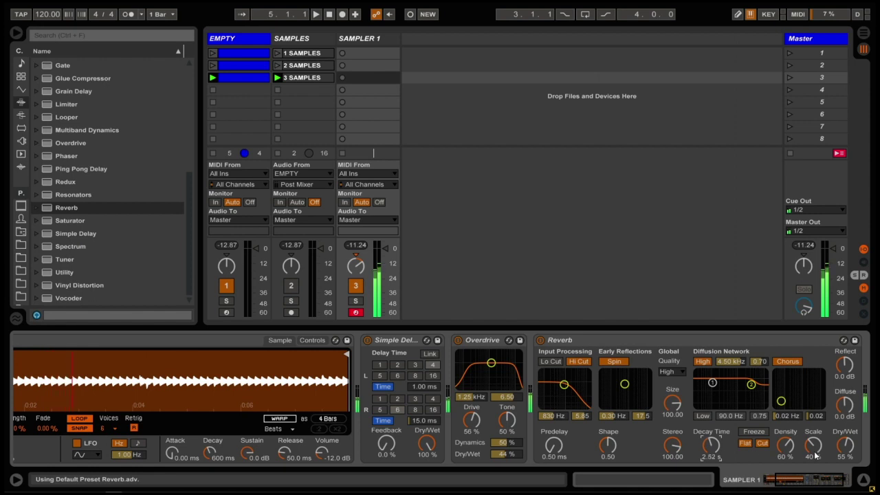
left_click_drag(836, 447, 836, 466)
left_click_drag(707, 453, 706, 444)
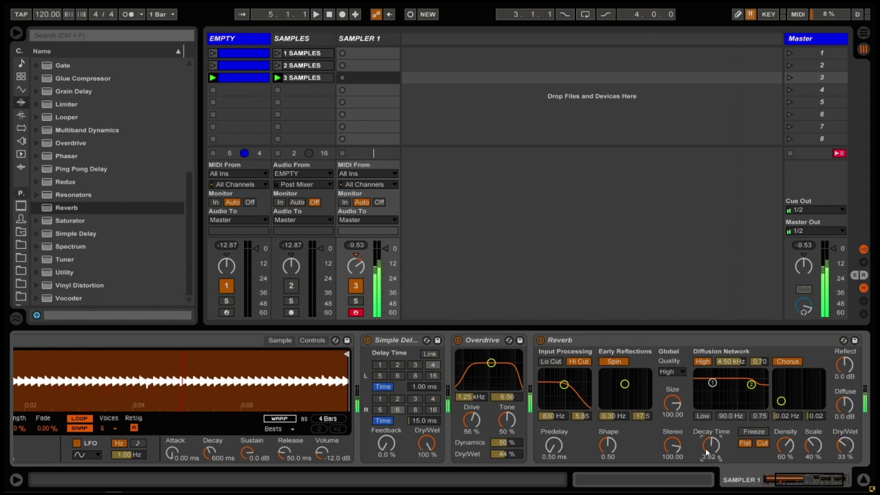
left_click(576, 362)
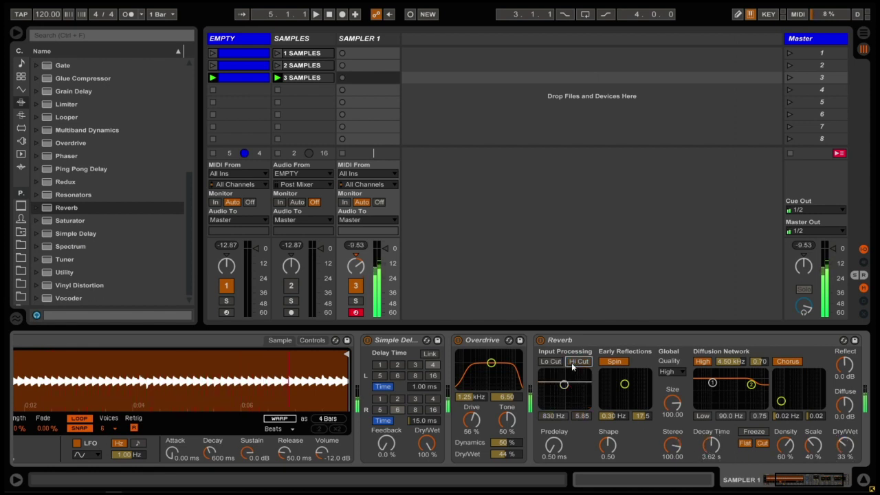
left_click_drag(553, 446, 554, 440)
left_click(704, 236)
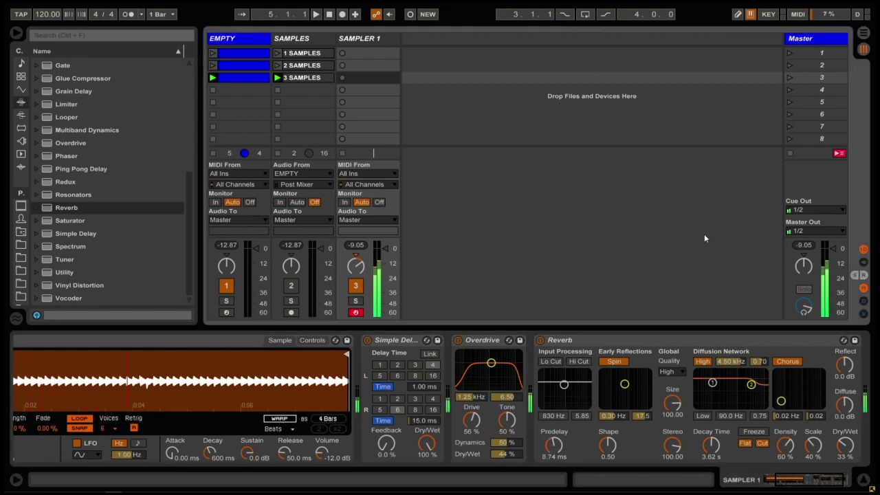
Step: Abandon a first recording take in SAMPLER 1's first slot and set the recording count-in to 1 Bar
left_click(341, 53)
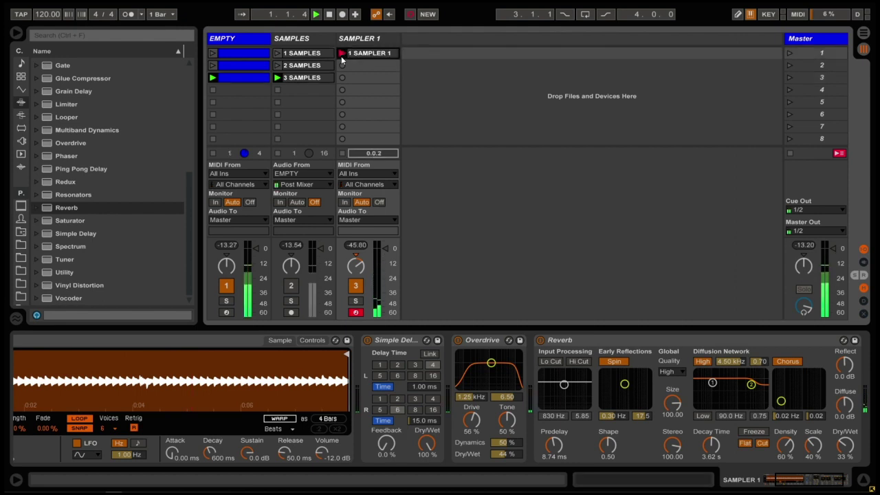
left_click(332, 18)
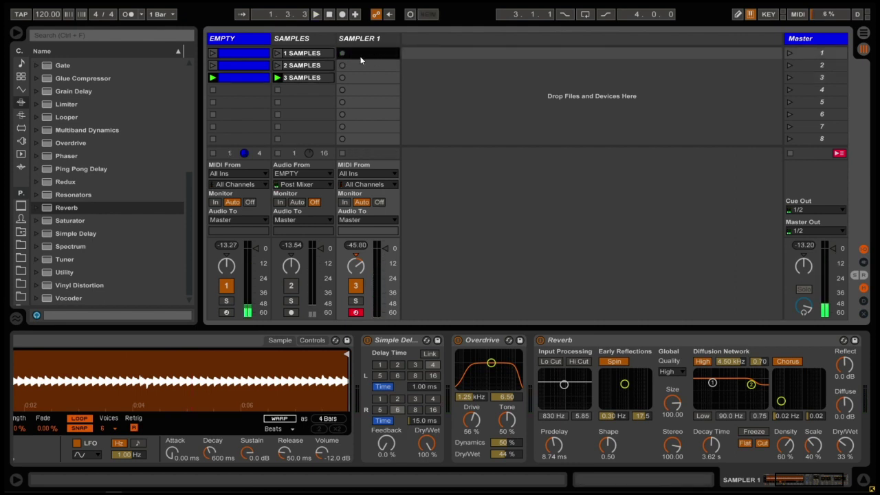
left_click(140, 15)
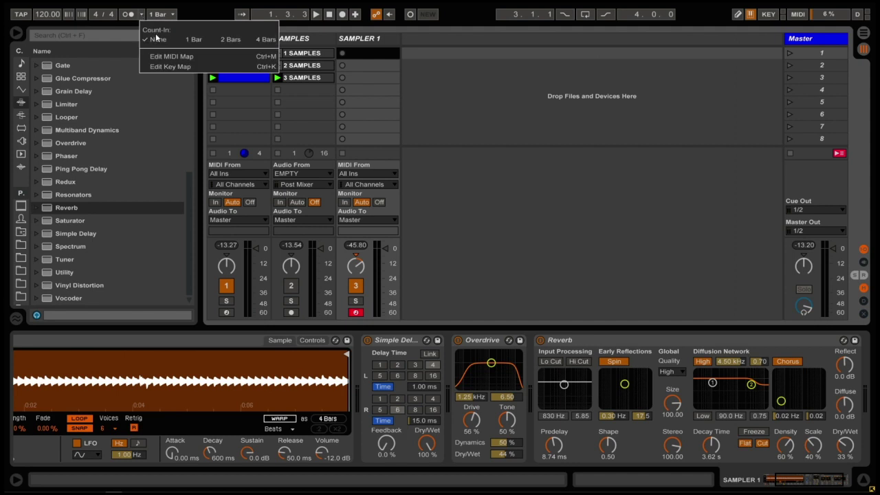
left_click(196, 39)
Step: Record a two-bar MIDI clip into SAMPLER 1's first slot, then open the clip and play it back
left_click(342, 54)
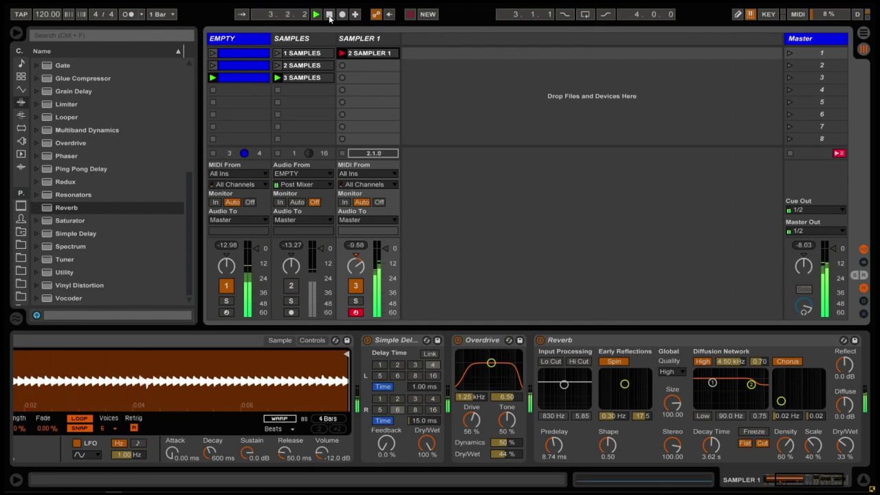
left_click(383, 53)
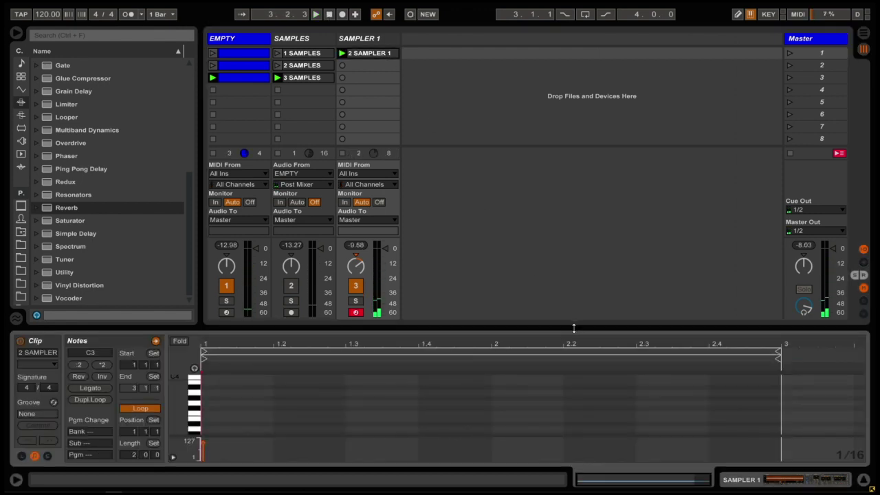
left_click_drag(571, 327, 588, 399)
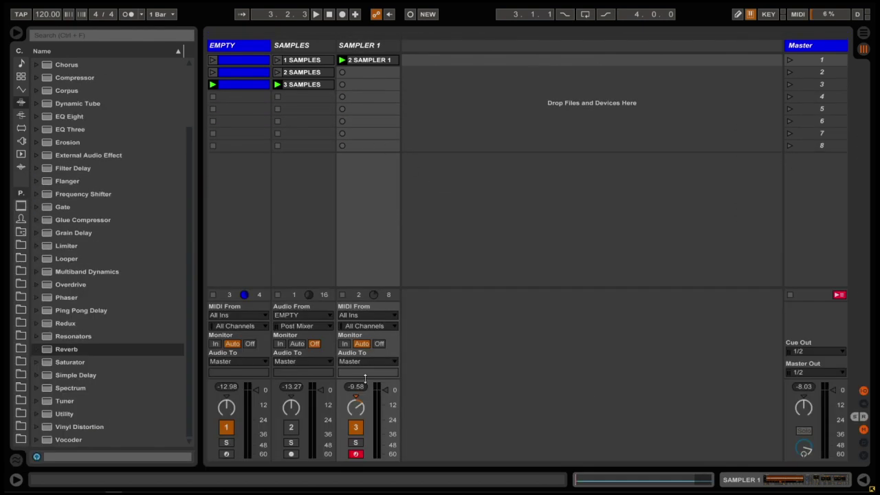
key("space")
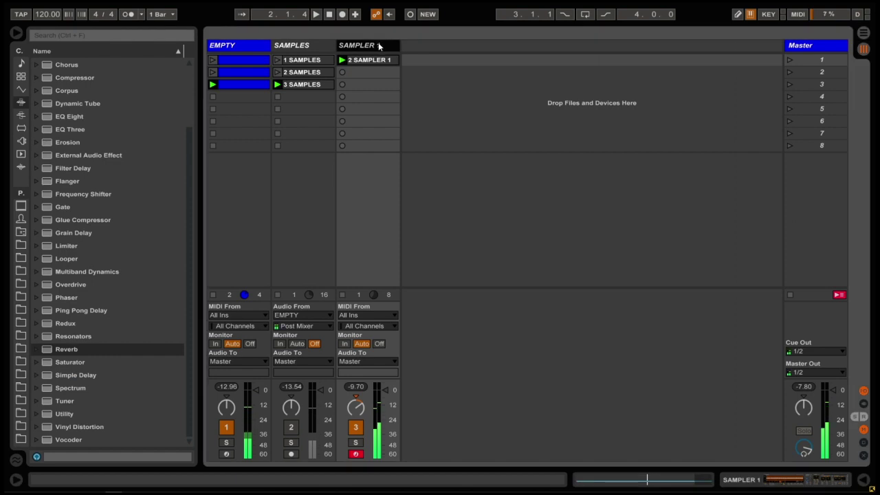
Step: Insert a new MIDI track after SAMPLER 1, name it KICK SAMPLER and show its empty device chain
key("ctrl+shift+t")
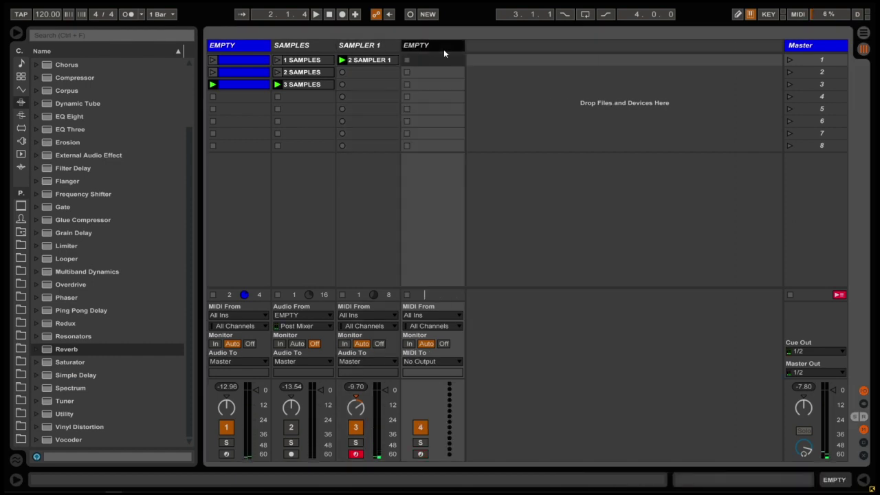
key("ctrl+r")
type("KICK")
key("Return")
double_click(443, 48)
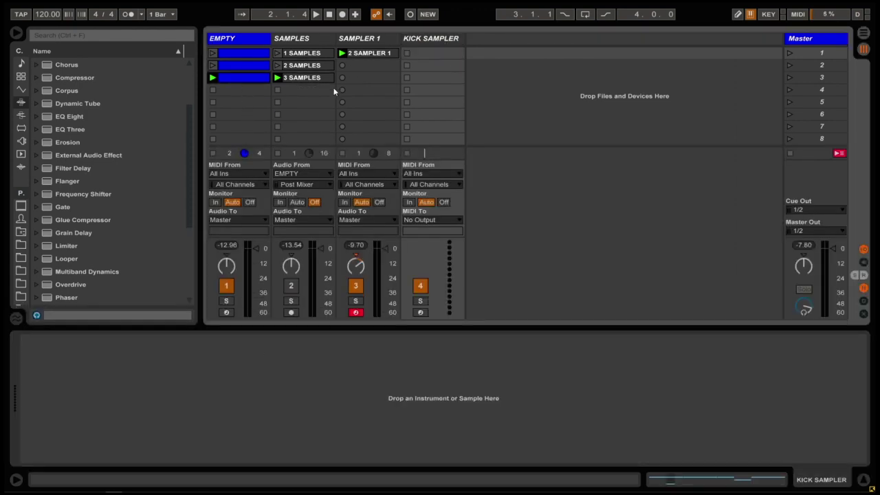
Step: Try to load the EMPTY track's third MIDI clip into the device chain of KICK SAMPLER
left_click_drag(235, 81, 326, 382)
double_click(418, 42)
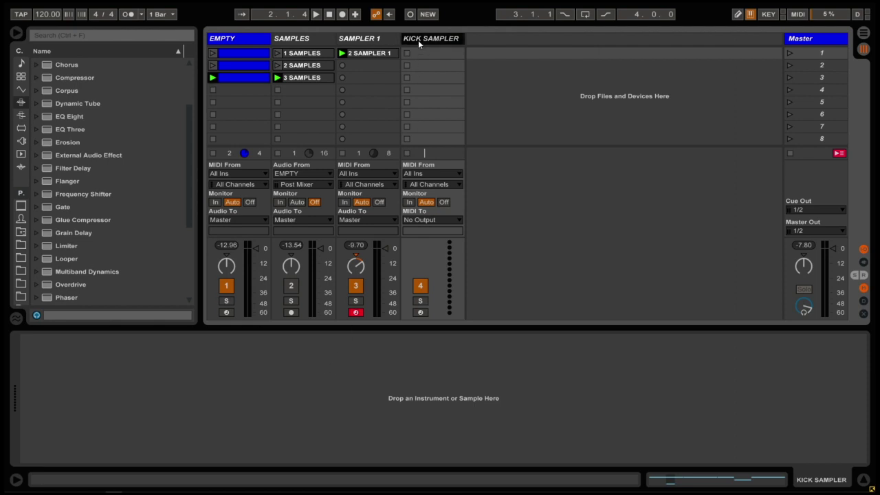
double_click(419, 42)
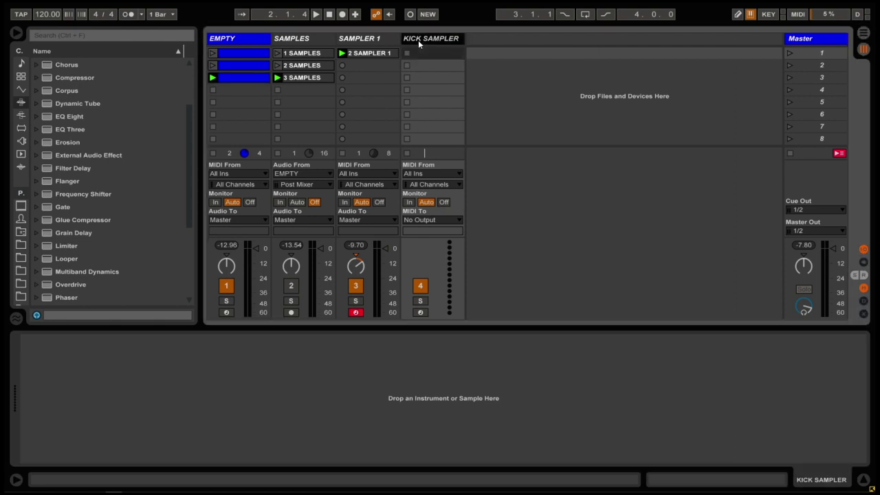
left_click(420, 40)
left_click(20, 91)
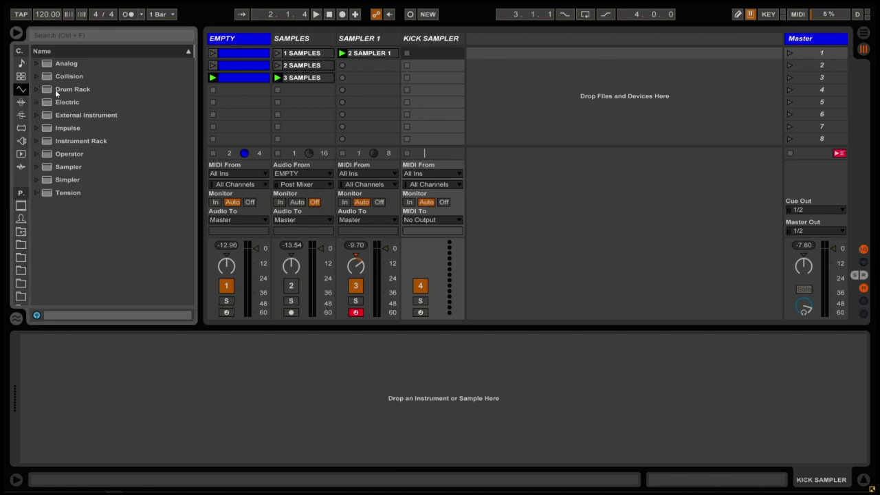
mouse_move(239, 76)
left_mouse_down()
mouse_move(409, 398)
mouse_move(446, 363)
mouse_move(421, 47)
mouse_move(338, 349)
mouse_move(239, 78)
left_mouse_up()
right_click(240, 78)
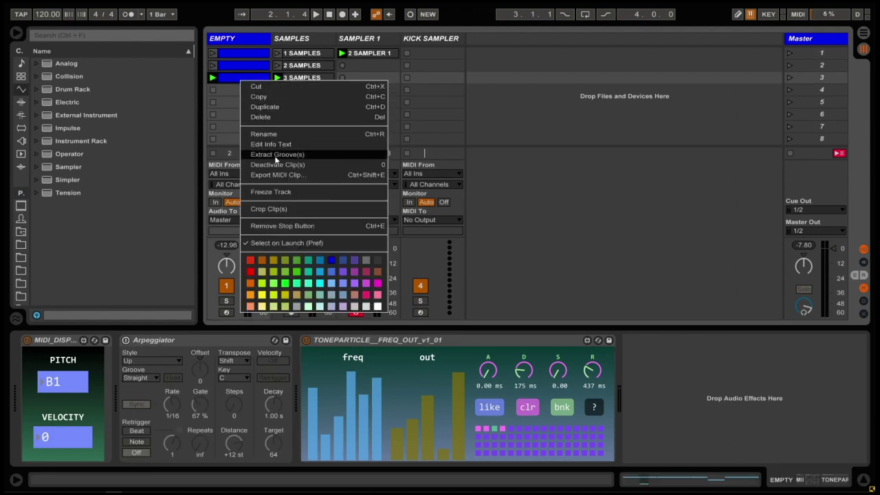
left_click(211, 78)
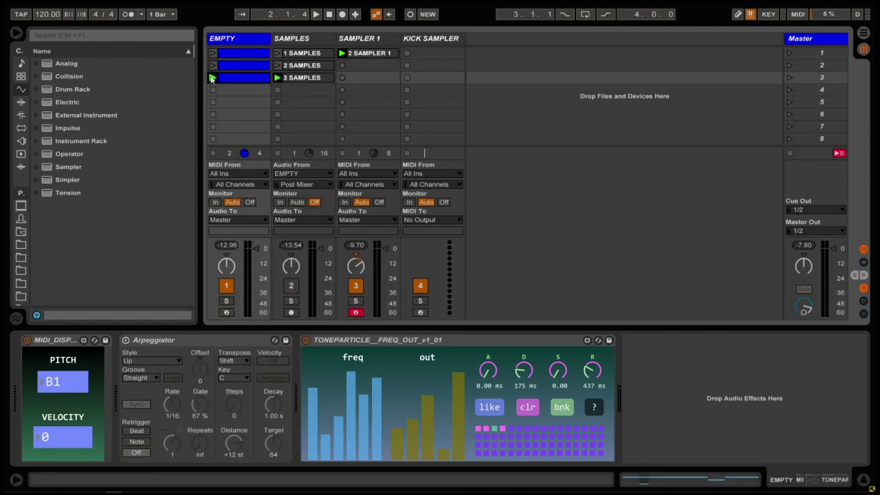
right_click(233, 79)
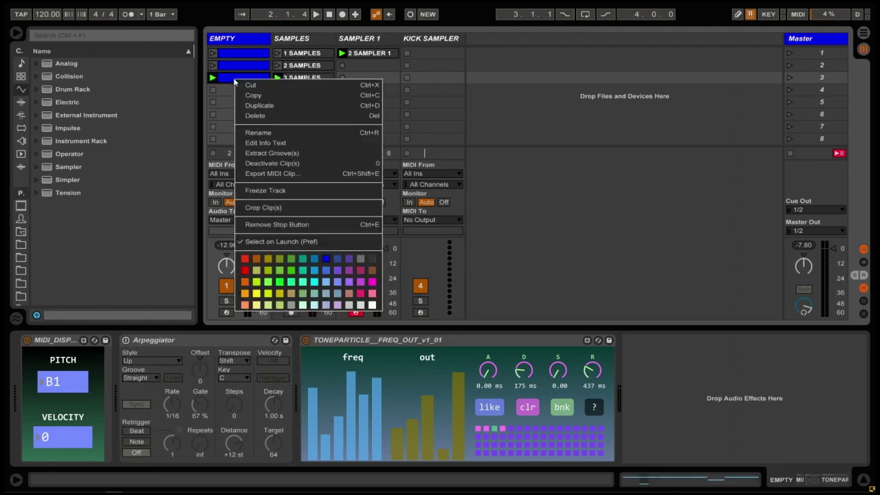
left_click(575, 146)
left_click(431, 39)
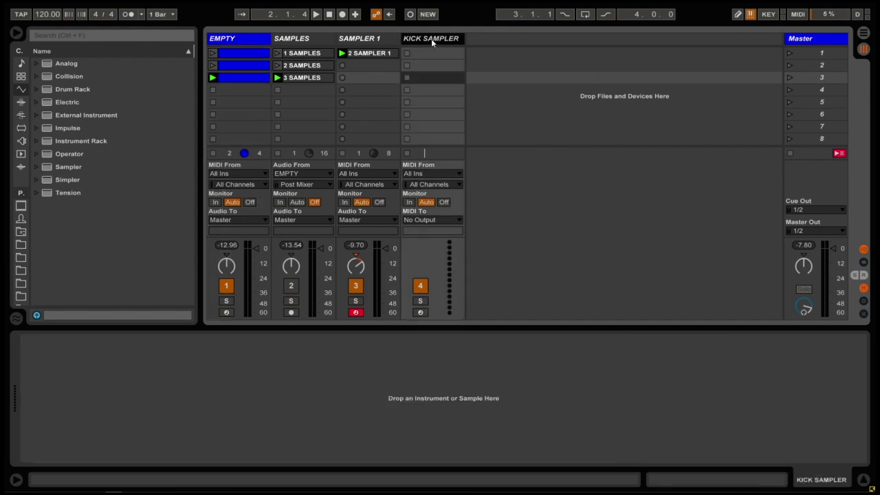
right_click(246, 79)
Step: Reveal the audio file of the 3 SAMPLES clip in the browser
left_click(313, 79)
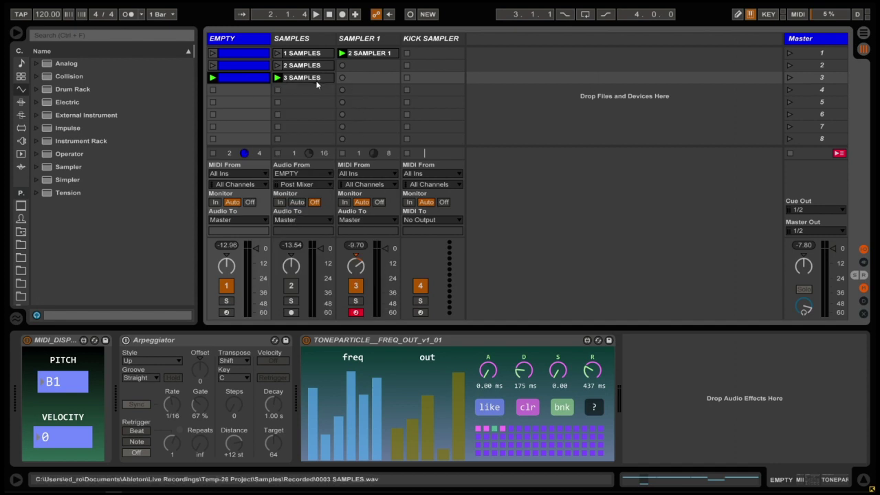
right_click(313, 79)
left_click(350, 175)
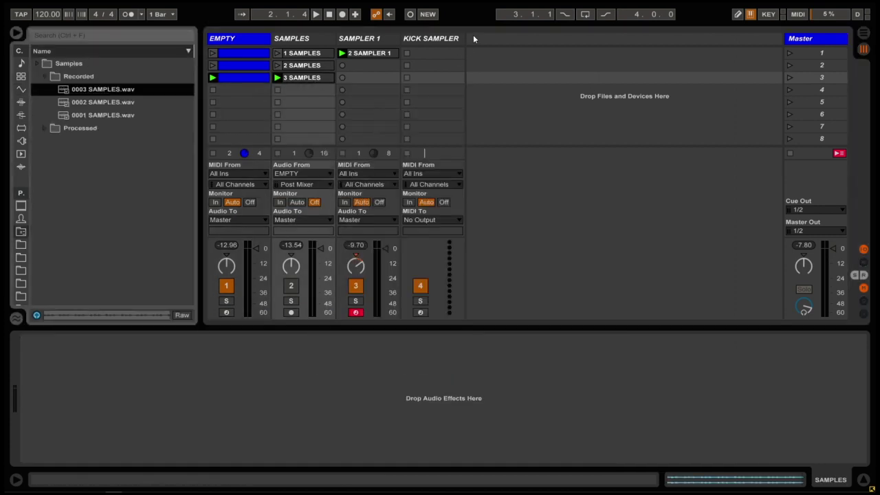
Step: Load 0003 SAMPLES.wav into a sampler on KICK SAMPLER, with warping turned off and the volume at -2.29 dB
left_click_drag(103, 92, 230, 384)
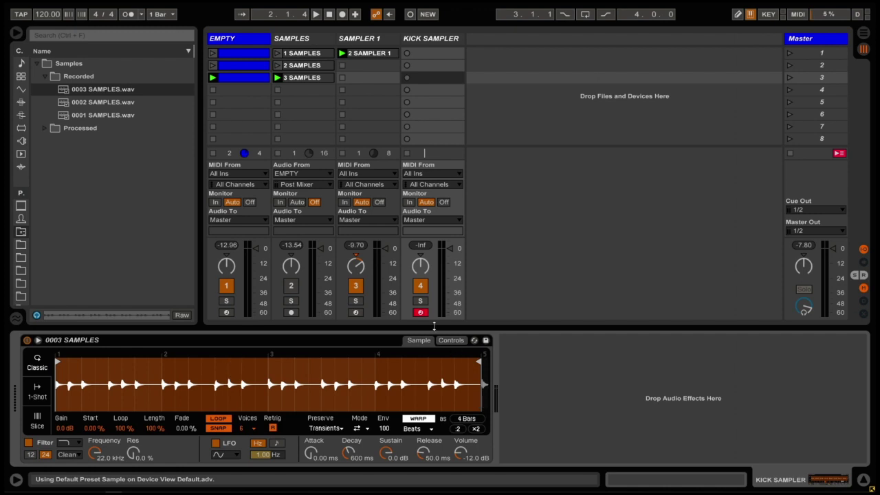
left_click(419, 418)
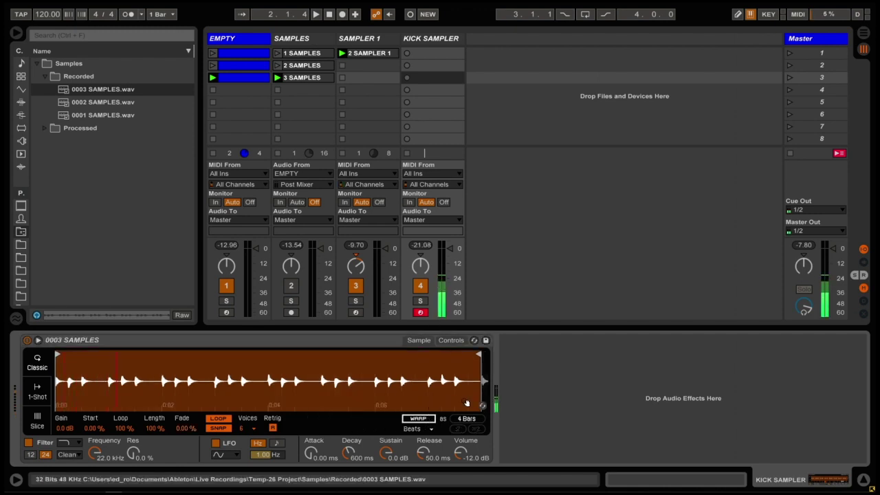
left_click_drag(460, 453, 461, 433)
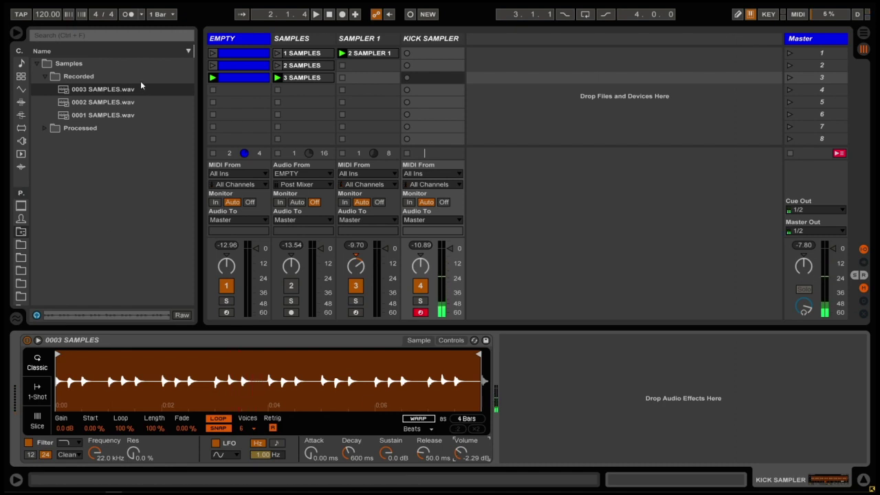
Step: Add an Overdrive to KICK SAMPLER with its filter at 212 Hz and bandwidth 4.40, Drive 47 %, Tone 36 % and Dry/Wet 70 %
left_click(21, 102)
scroll(68, 185, "down", 3)
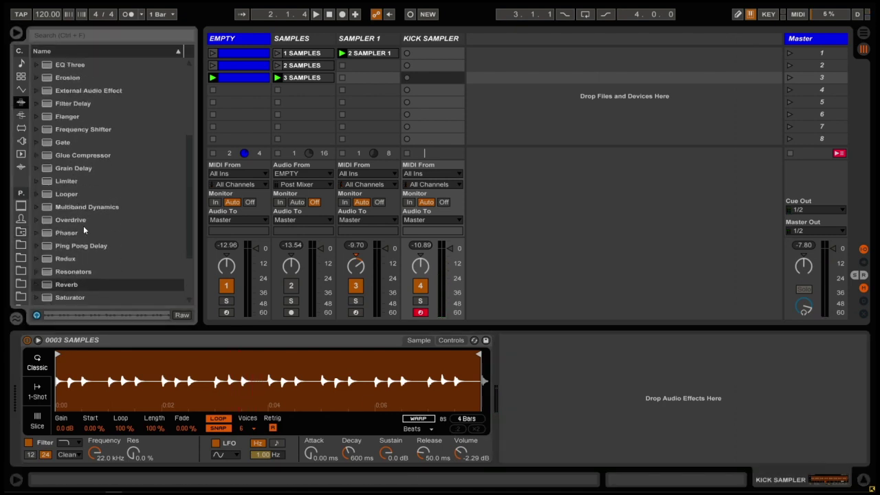
double_click(71, 220)
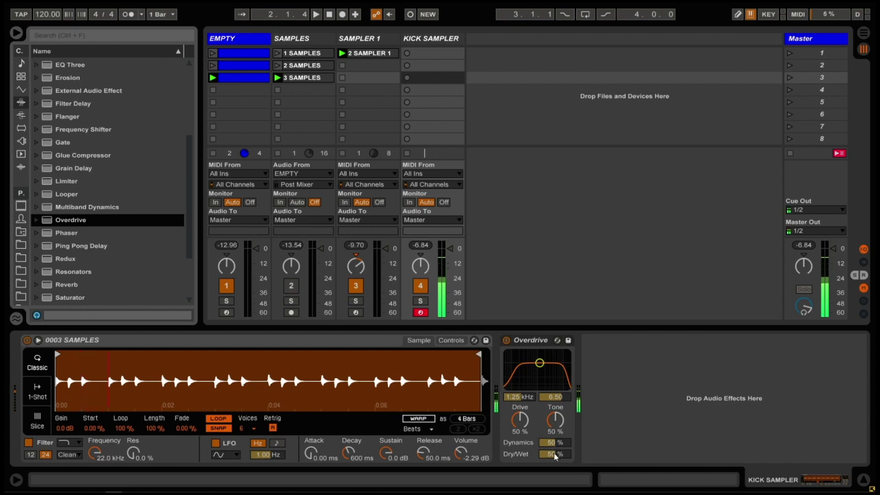
left_click_drag(542, 373, 525, 381)
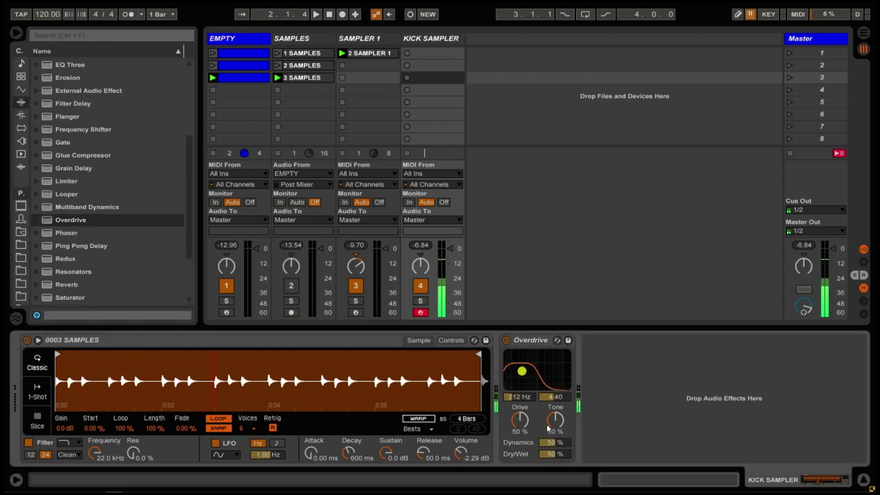
left_click_drag(548, 426, 520, 411)
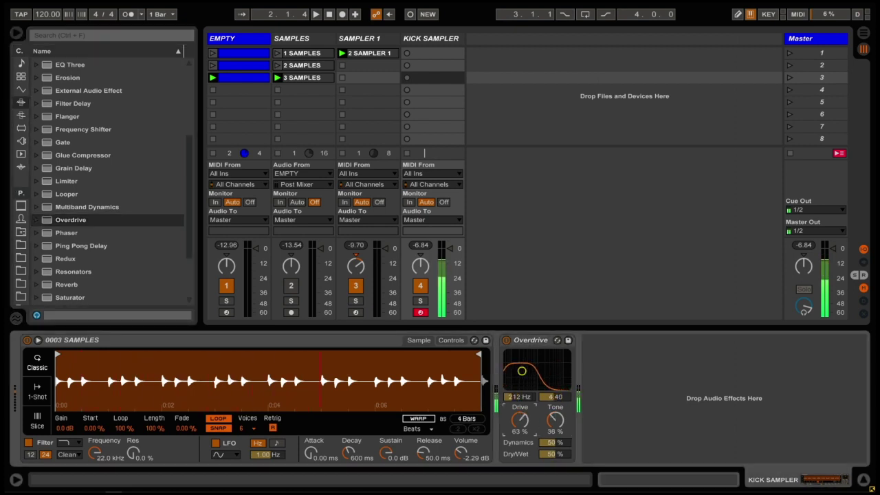
left_click_drag(555, 453, 555, 427)
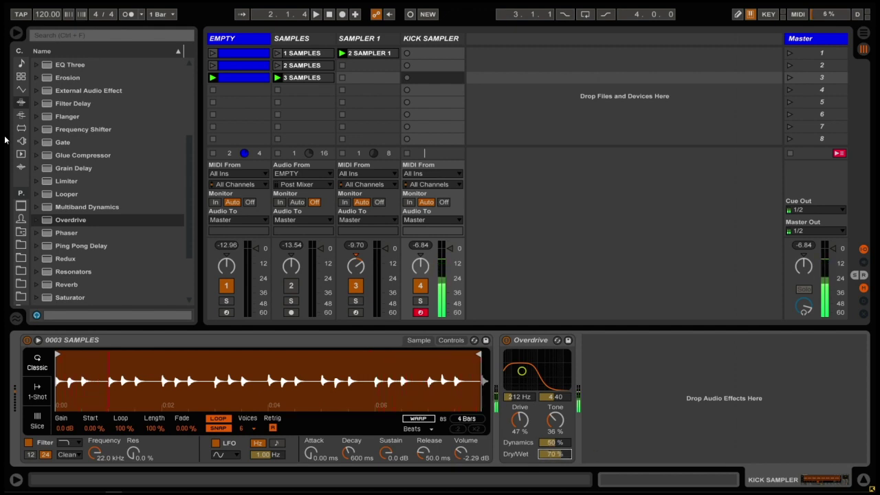
Step: Add a Redux to KICK SAMPLER with Bit Reduction switched on at 10 and Downsample at 1.60 in Soft mode
scroll(67, 172, "down", 1)
double_click(65, 245)
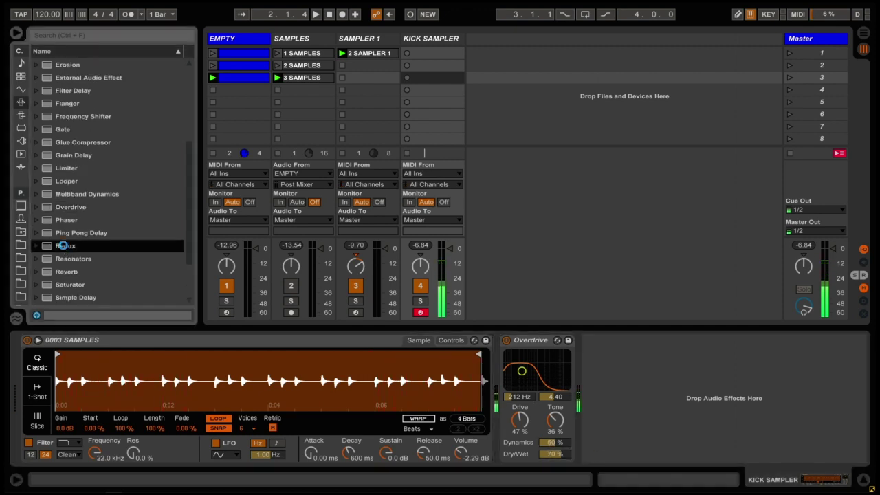
left_click(625, 375)
left_click_drag(597, 373, 596, 389)
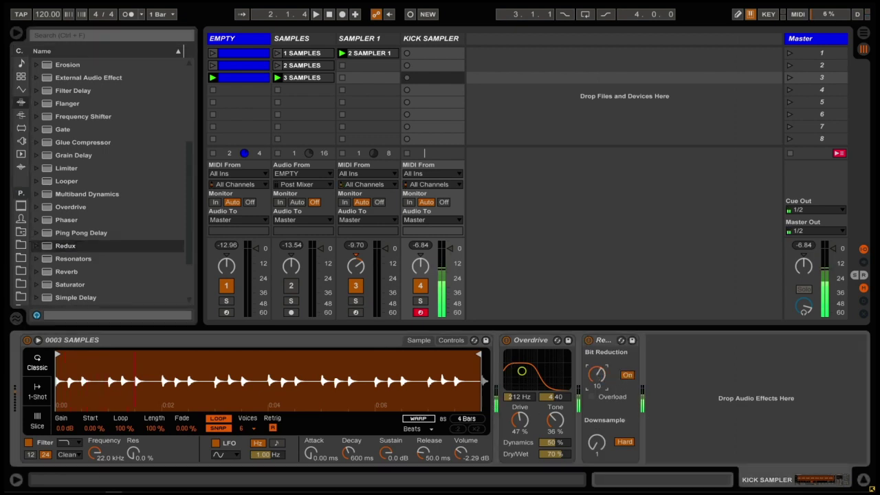
mouse_move(597, 442)
left_mouse_down()
mouse_move(597, 434)
mouse_move(594, 455)
left_mouse_up()
Step: Add an EQ Eight after the Redux on KICK SAMPLER, with band 1 as a low cut at 36.7 Hz and Q 1.56
scroll(67, 120, "up", 3)
left_click(70, 118)
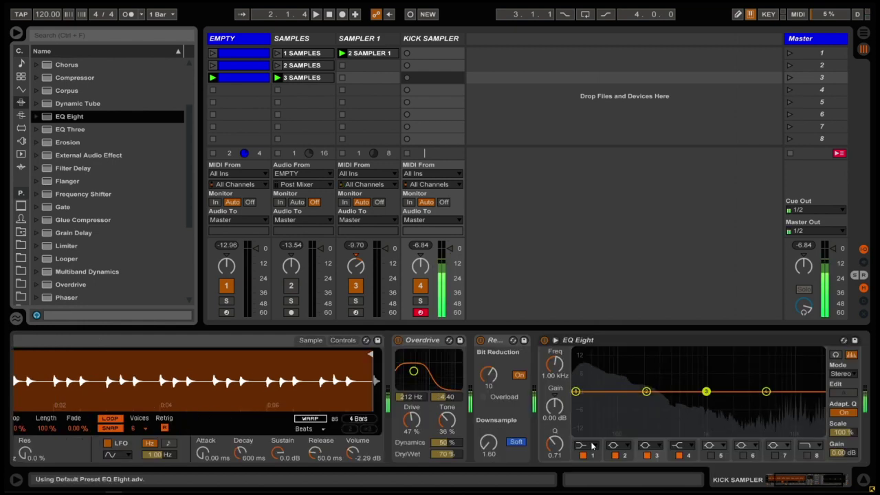
left_click(592, 446)
left_click(583, 364)
left_click_drag(574, 392, 583, 389)
Step: Set EQ Eight band 3 to 274 Hz at -10.0 dB and band 4 to 1.37 kHz at 3.60 dB
left_click(706, 391)
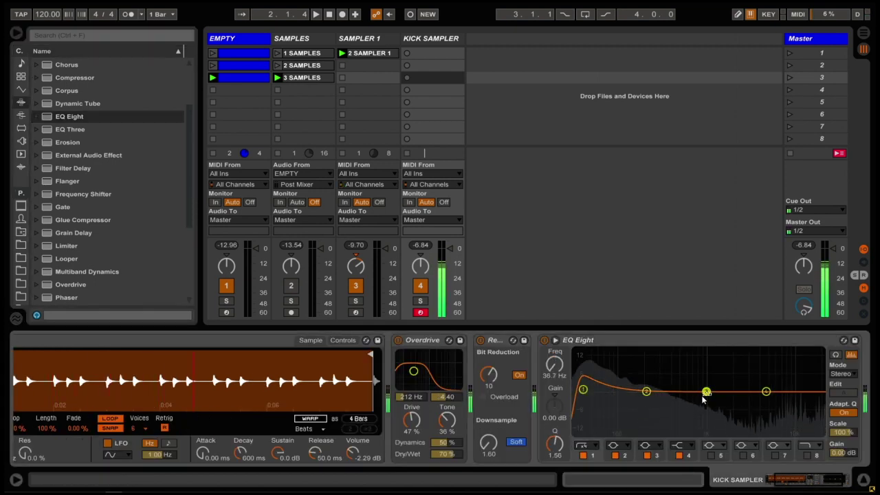
left_click_drag(707, 393, 658, 417)
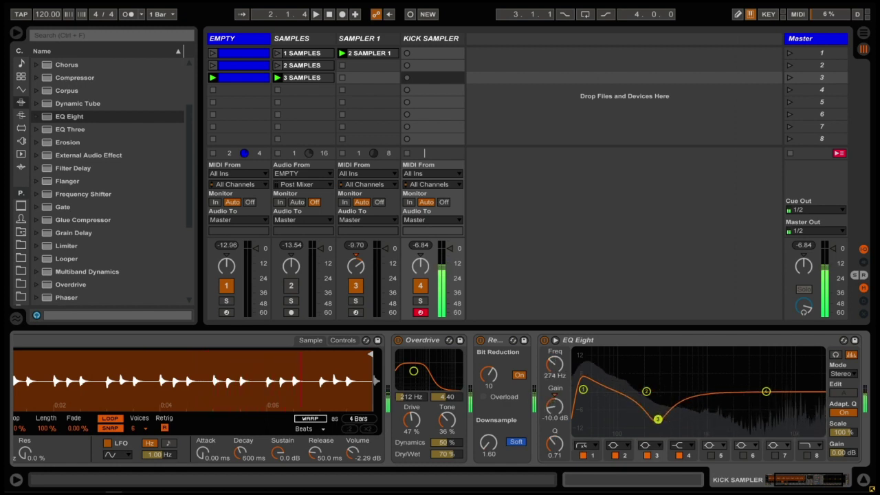
left_click_drag(765, 391, 718, 381)
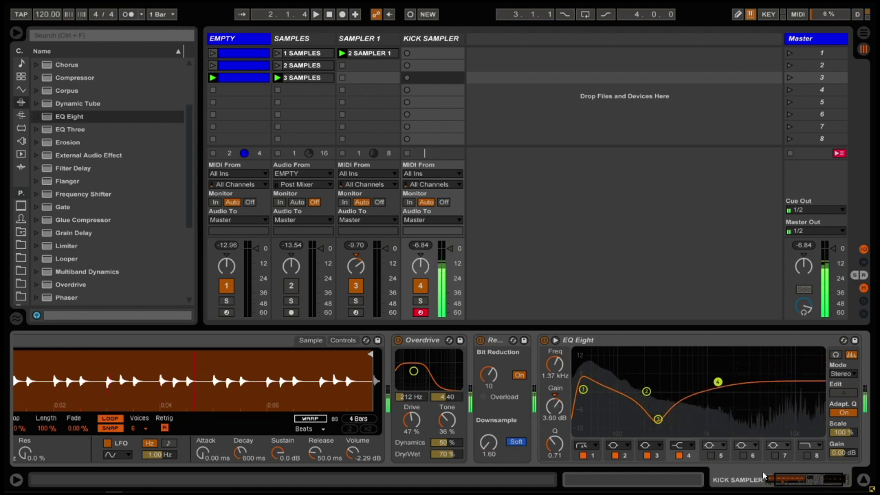
left_click_drag(789, 482, 796, 483)
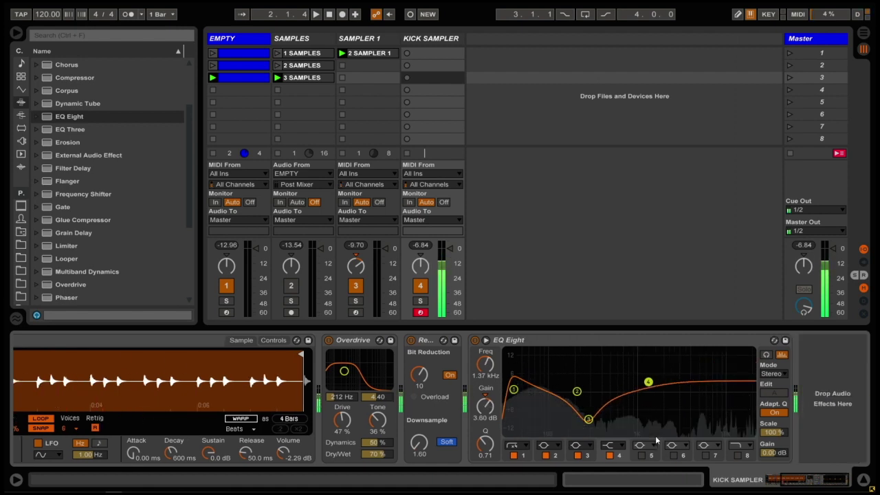
Step: Create a one-bar MIDI clip in KICK SAMPLER's first slot with a C3 note filling the bar, and launch it
left_click(426, 55)
double_click(426, 53)
left_click_drag(532, 329, 509, 146)
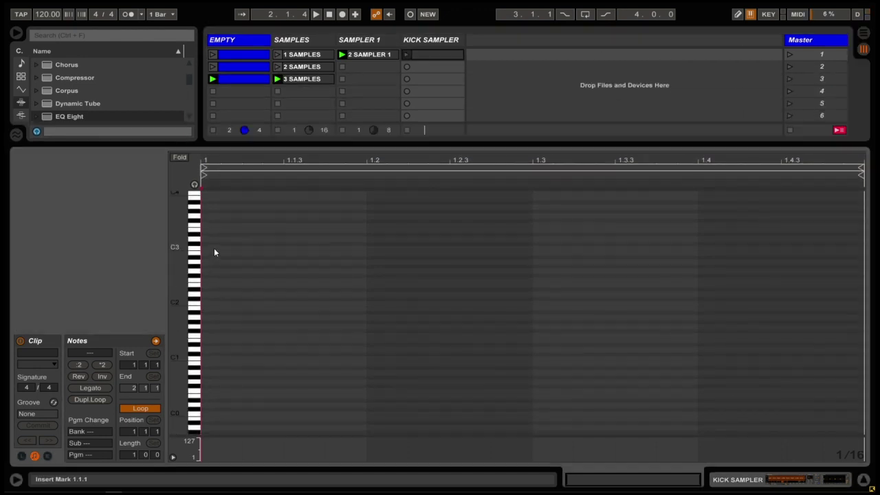
left_click(214, 248)
left_click_drag(239, 248, 863, 249)
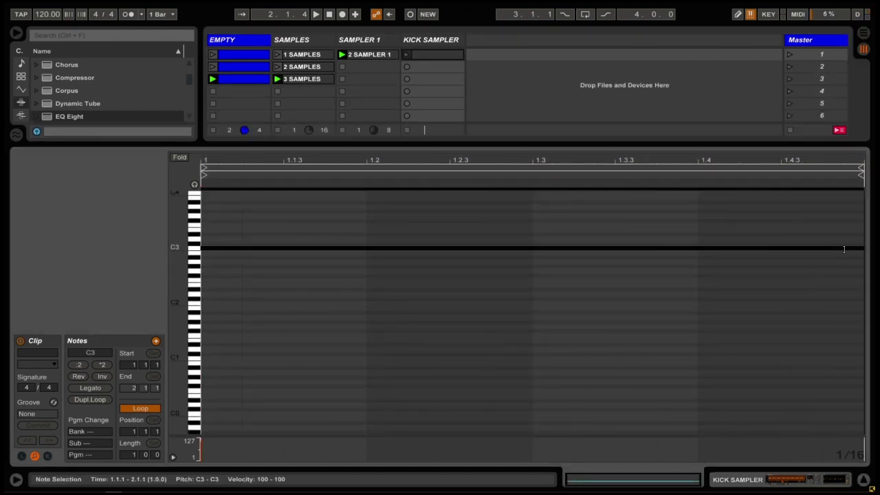
key("ctrl+alt+l")
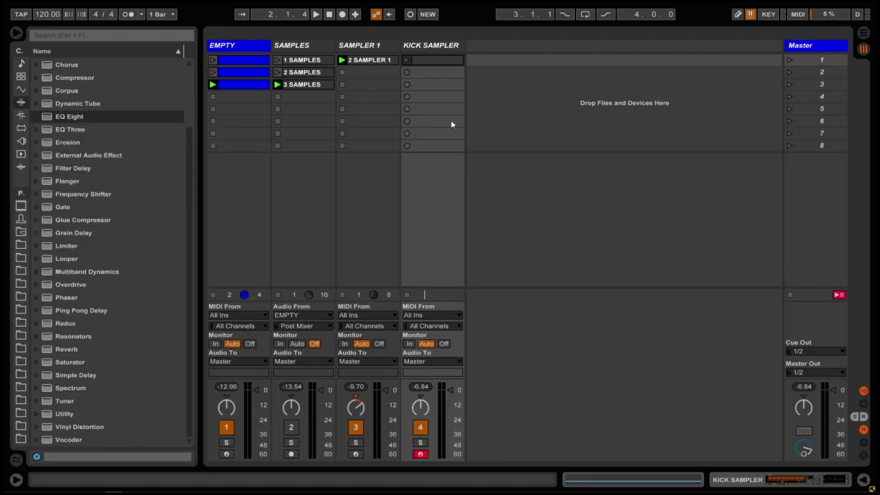
left_click(407, 60)
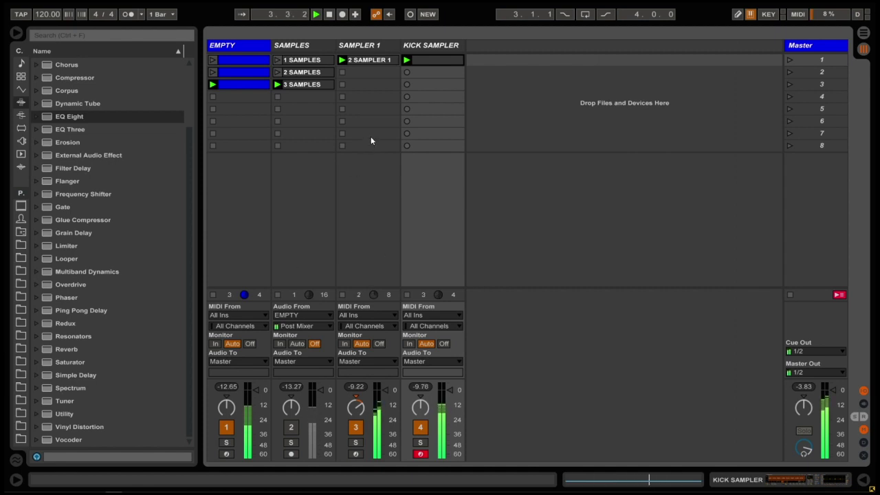
Step: Insert an Auto Pan between Overdrive and Reverb on SAMPLER 1, with Amount 45.2 % and Rate 0.14 Hz, and play the set
double_click(355, 45)
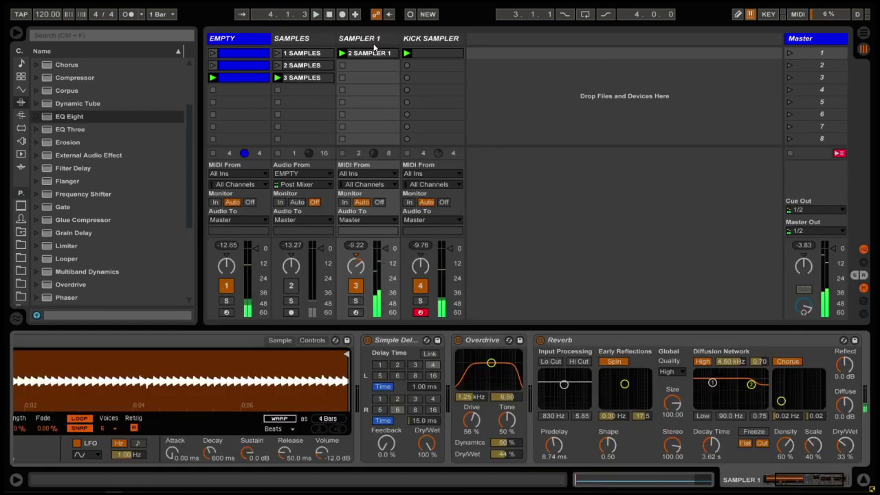
scroll(768, 428, "right", 3)
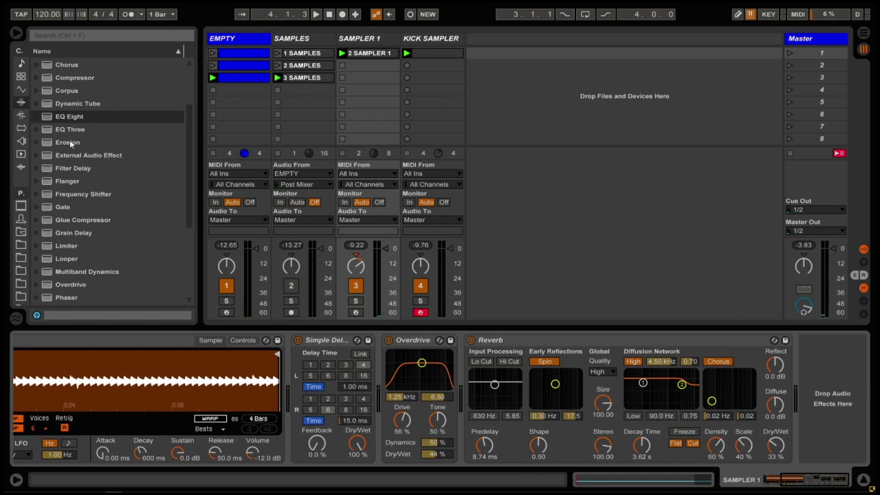
scroll(54, 90, "up", 3)
left_click_drag(74, 102, 515, 431)
key("space")
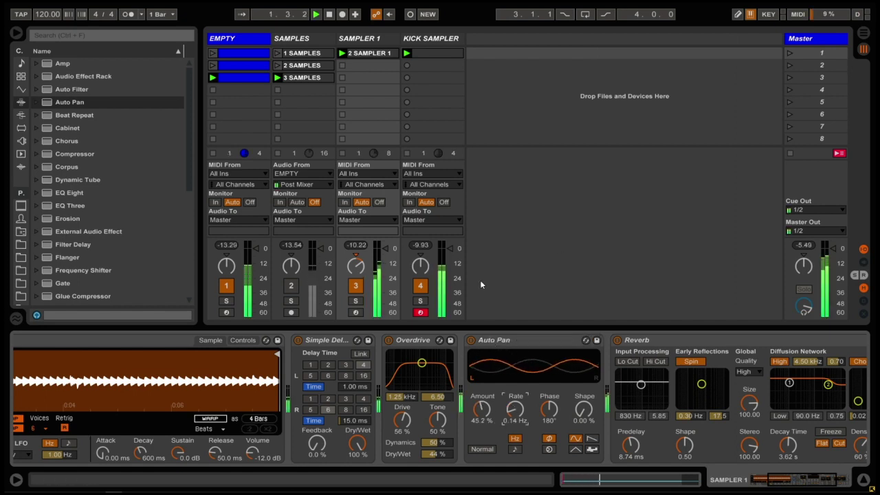
Step: Insert a new MIDI track after KICK SAMPLER and select it
left_click(435, 39)
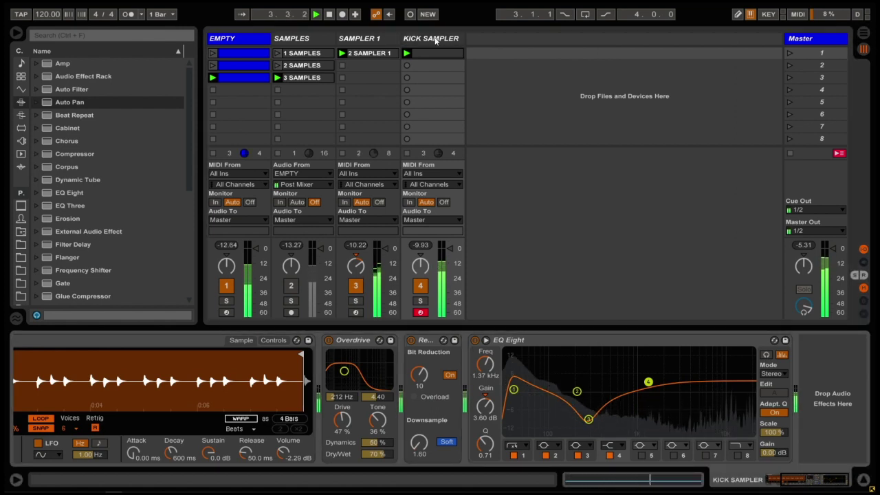
key("ctrl+shift+t")
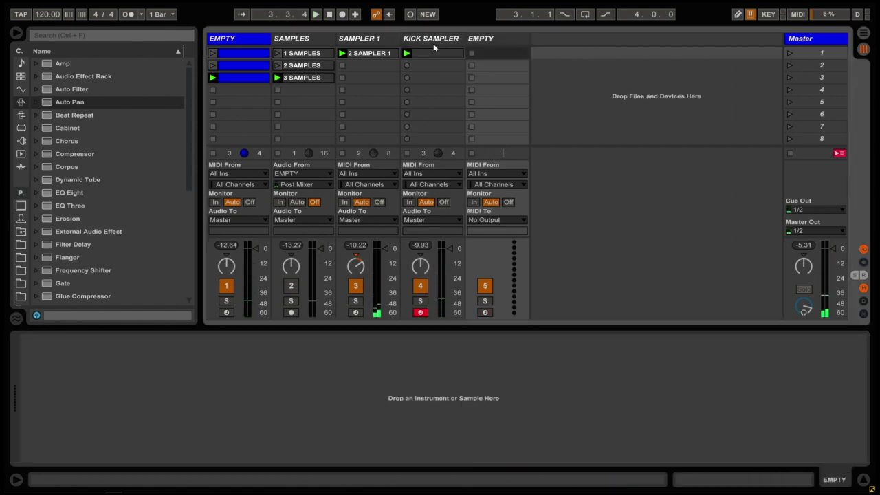
left_click(505, 40)
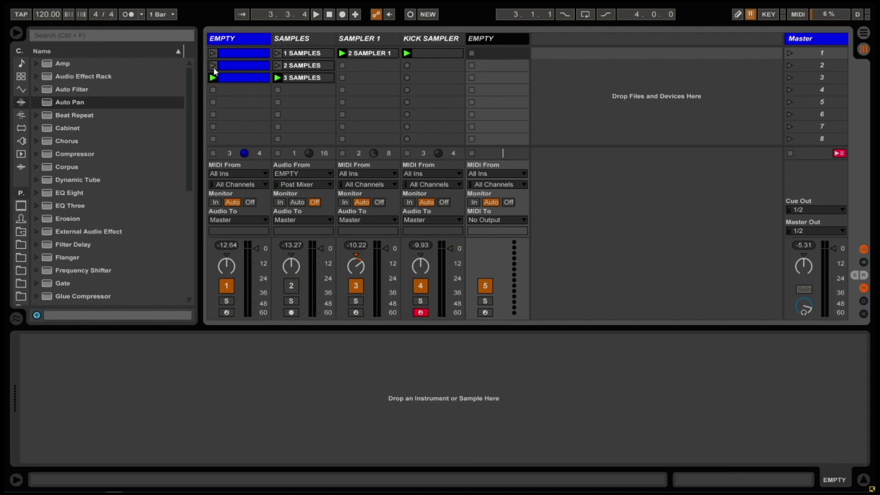
Step: Try to load the first EMPTY track's second MIDI clip into the new MIDI track's device chain
left_click_drag(228, 66, 372, 393)
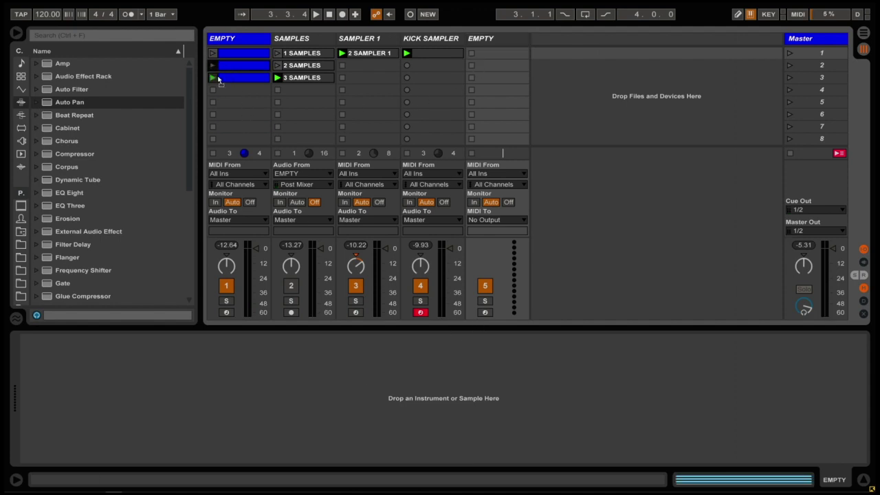
left_click_drag(226, 66, 226, 67)
left_click(227, 55)
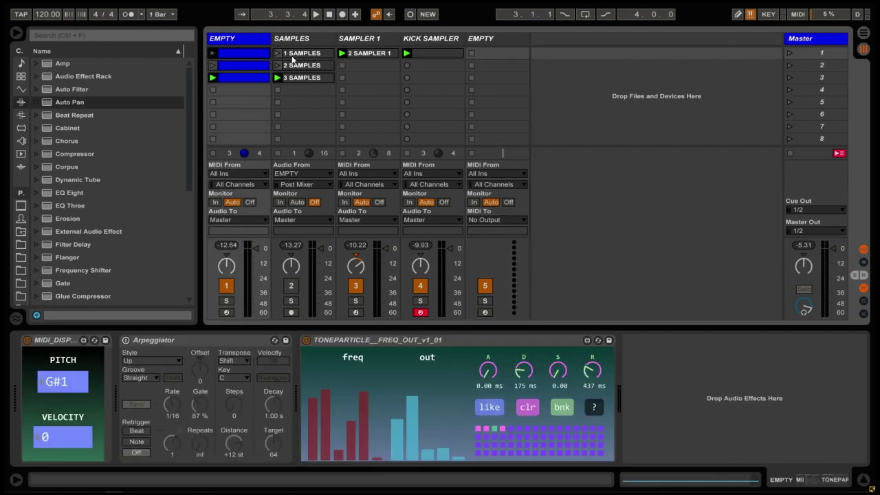
Step: Examine which sample is loaded in the sampler on SAMPLER 1
left_click(370, 39)
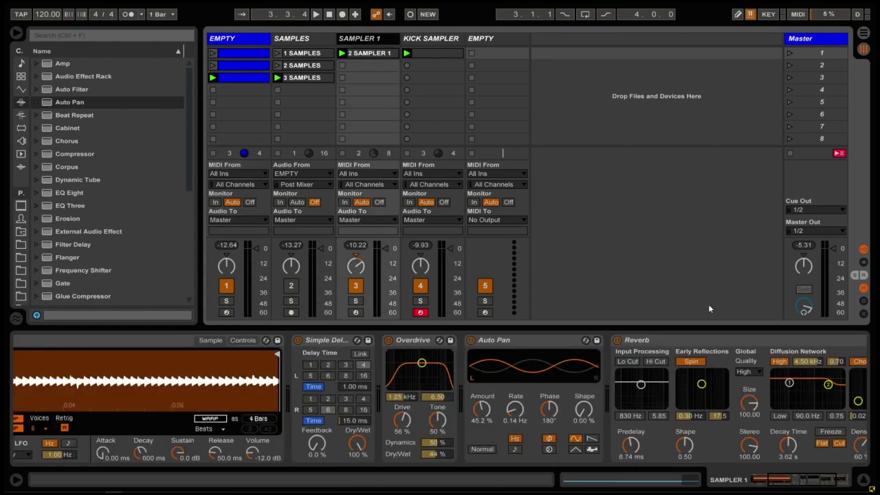
left_click_drag(811, 474, 723, 480)
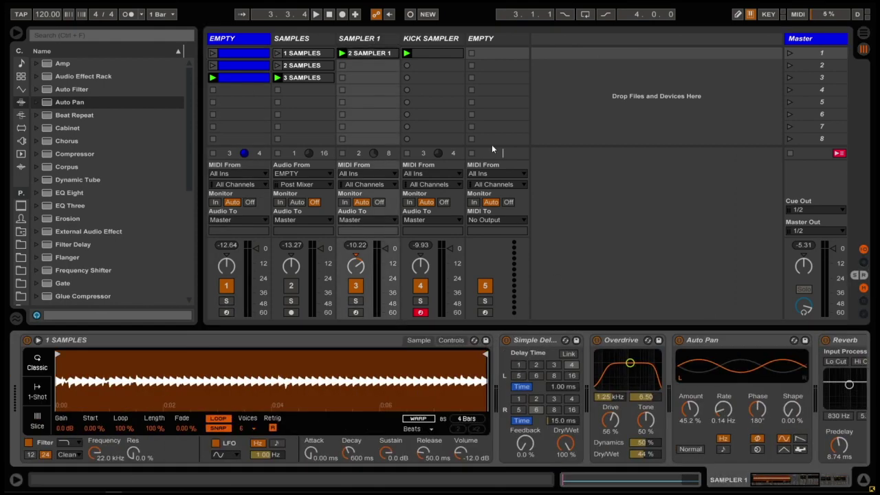
Step: Reveal the 2 SAMPLES clip's file and load 0002 SAMPLES.wav into a sampler on the new track, with warping off and volume at -0.57 dB
right_click(304, 65)
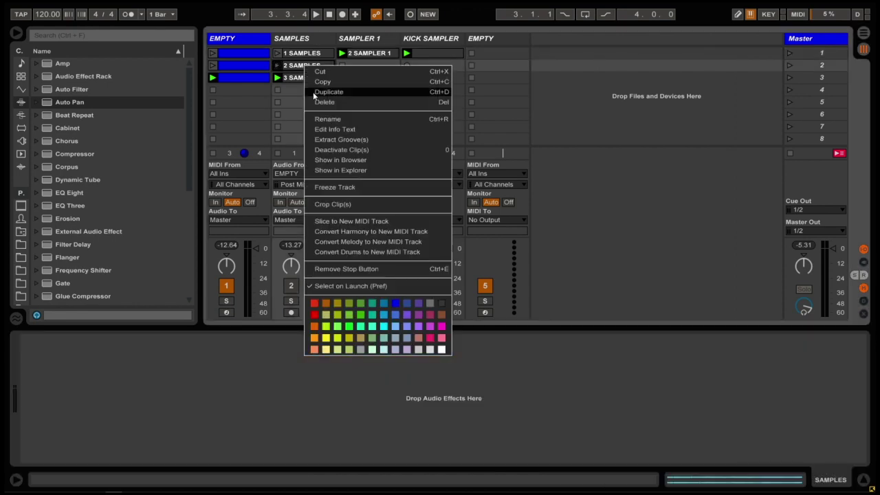
left_click(360, 167)
left_click(498, 42)
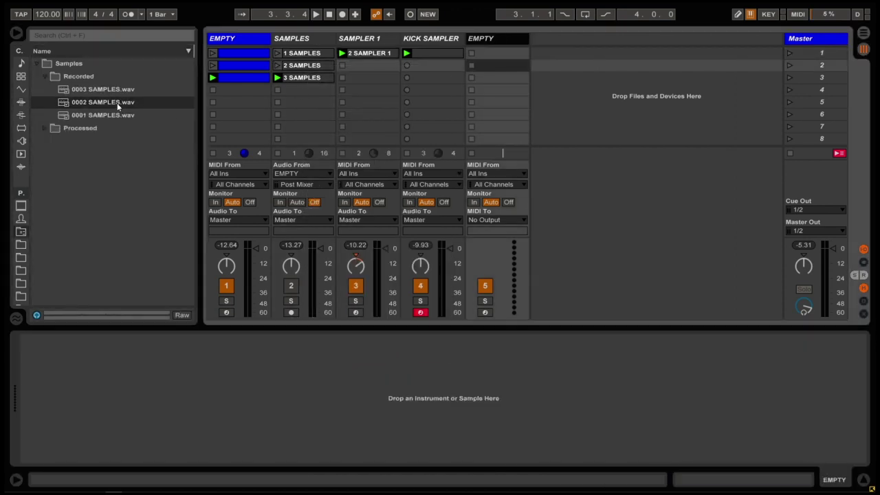
left_click_drag(117, 102, 244, 366)
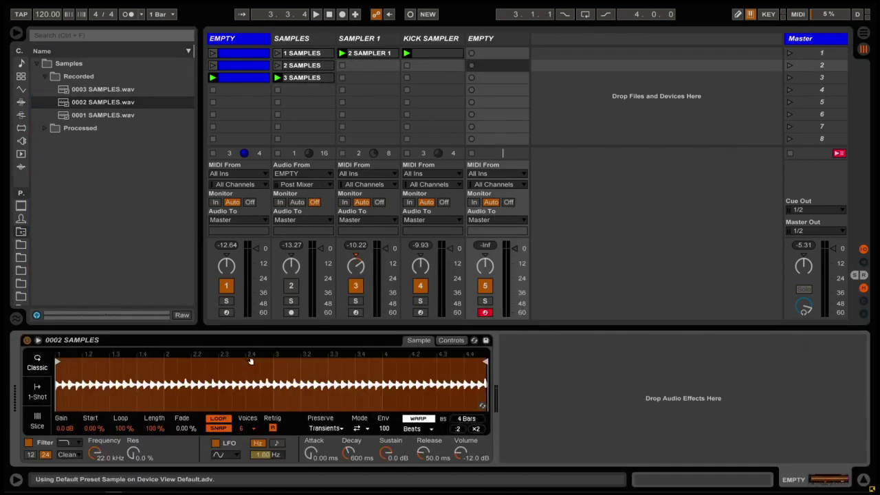
left_click(416, 418)
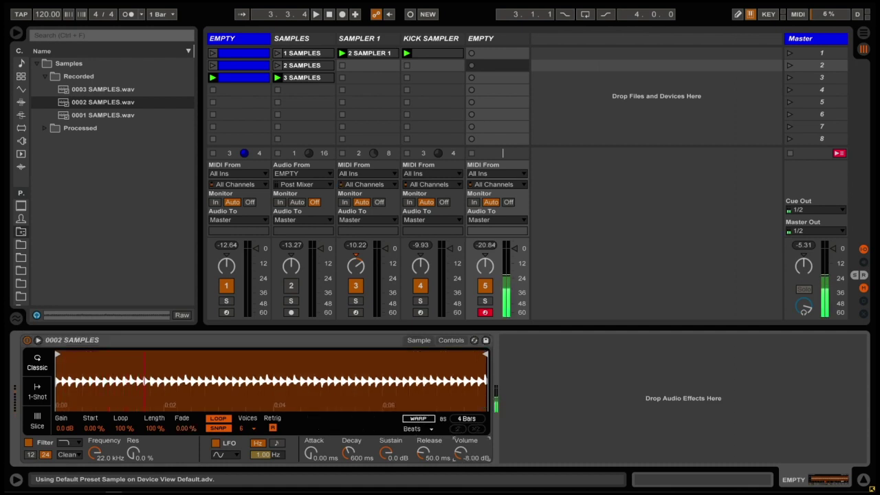
left_click_drag(461, 452, 460, 438)
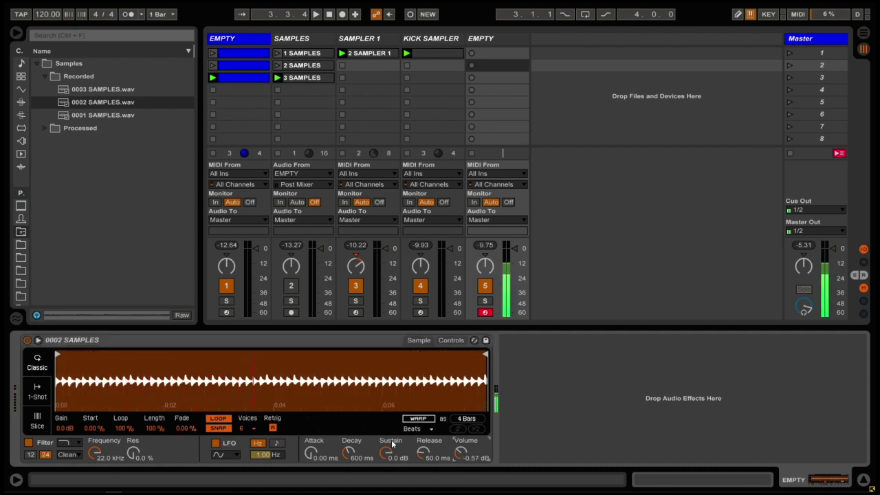
Step: Audition the 0002 SAMPLES sound in different octaves, shifting the computer keyboard one octave down and two up
key("z")
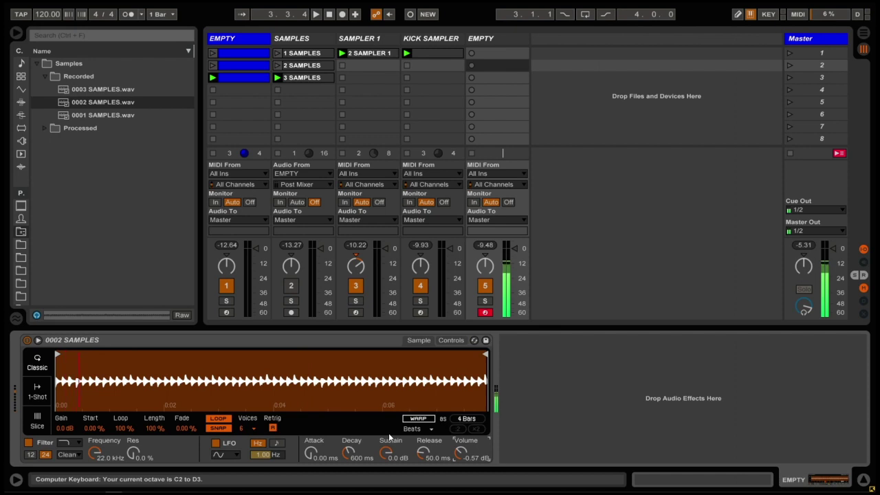
key("x")
key("x")
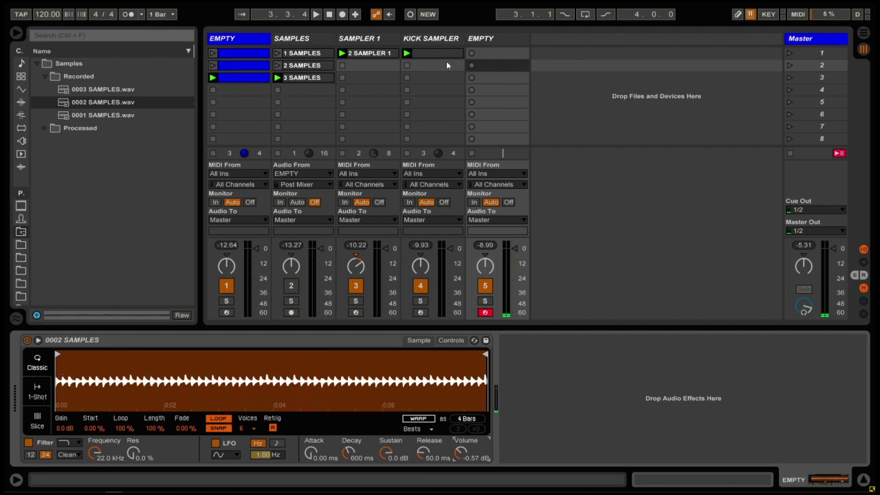
Step: Copy KICK SAMPLER's MIDI clip to the first slot of the 0002 SAMPLES track and solo that track
left_click_drag(444, 55, 471, 55)
left_click(484, 301)
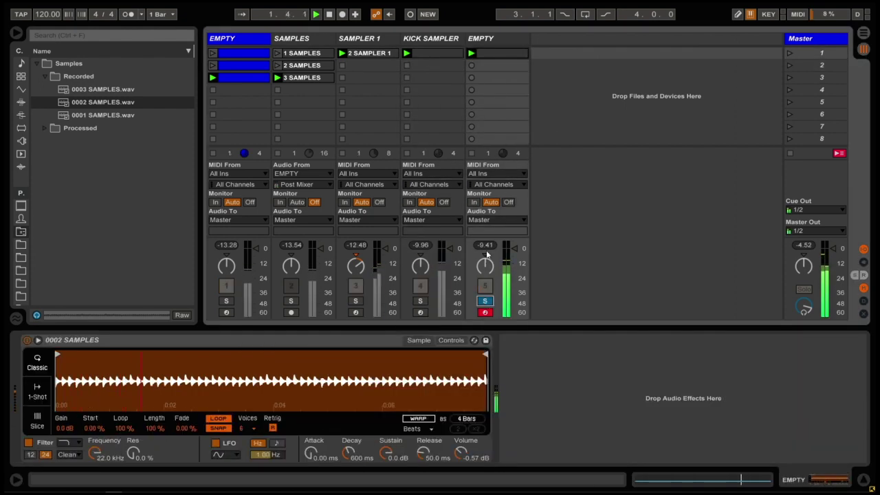
Step: Add an EQ Eight to the 0002 SAMPLES track with band 1 as a low cut at 721 Hz and Q 0.51, auditioned at octave C3
left_click(23, 103)
scroll(68, 128, "down", 3)
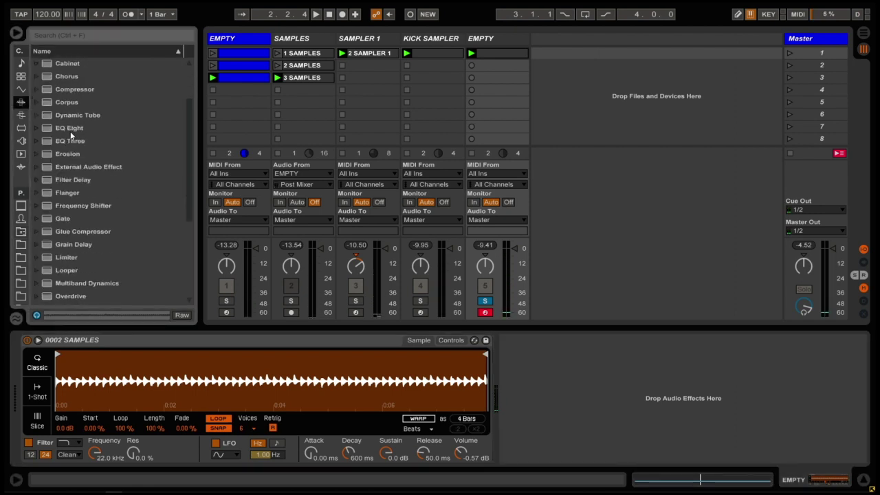
left_click_drag(70, 131, 475, 269)
left_click(552, 451)
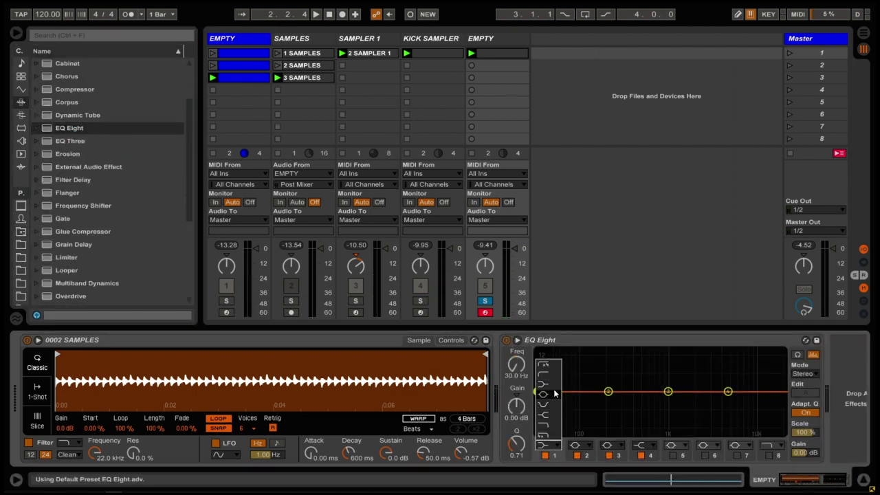
left_click(552, 378)
left_click_drag(538, 403, 655, 407)
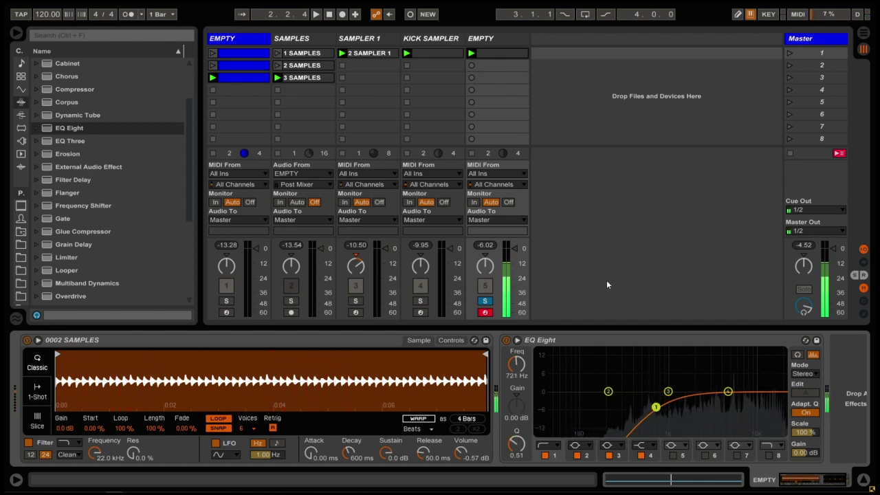
key("z")
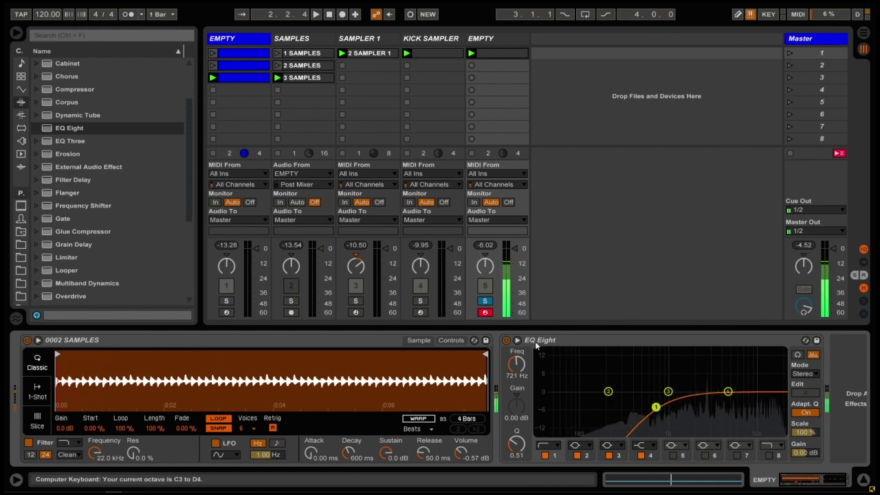
Step: Unsolo the 0002 SAMPLES track and mute the first EMPTY track while playing the set
left_click(485, 301)
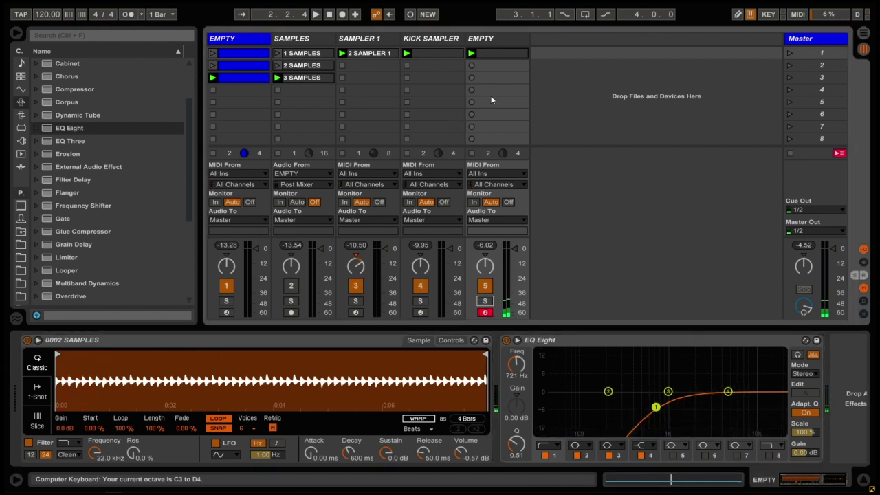
key("F1")
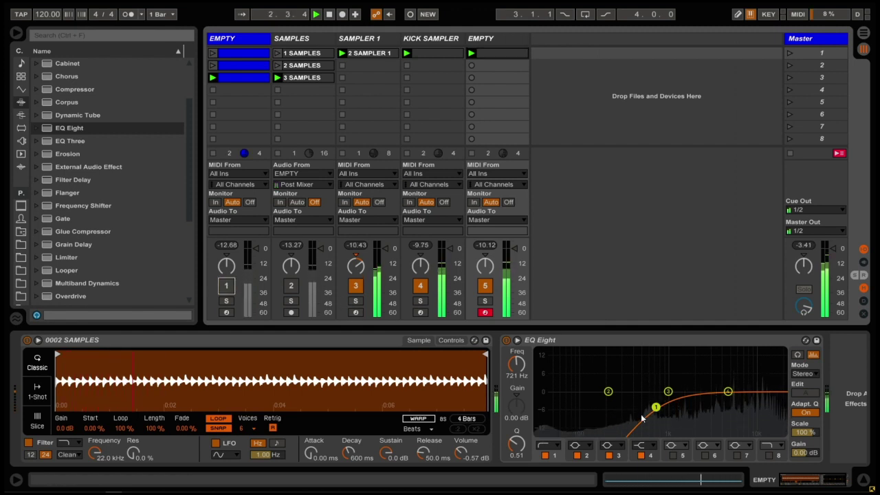
Step: Set the low cut of the 0002 SAMPLES track's EQ Eight to 1.32 kHz with Q 0.39
left_click_drag(656, 408, 678, 411)
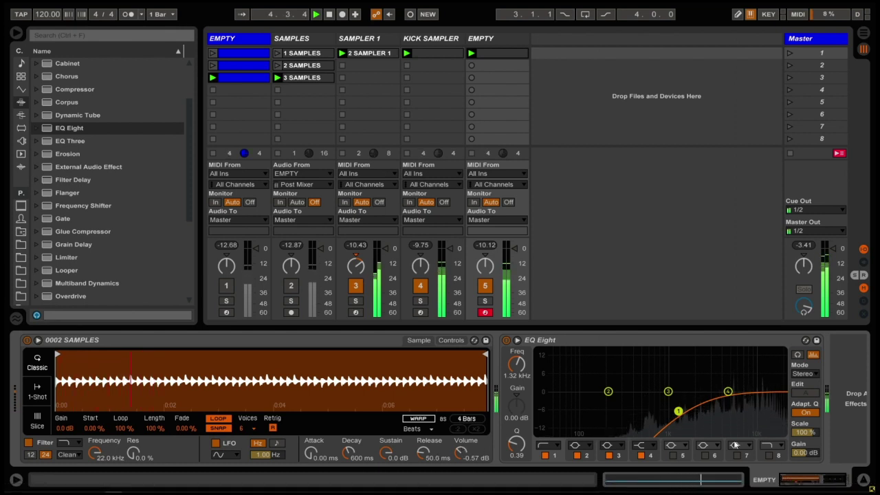
scroll(424, 360, "right", 1)
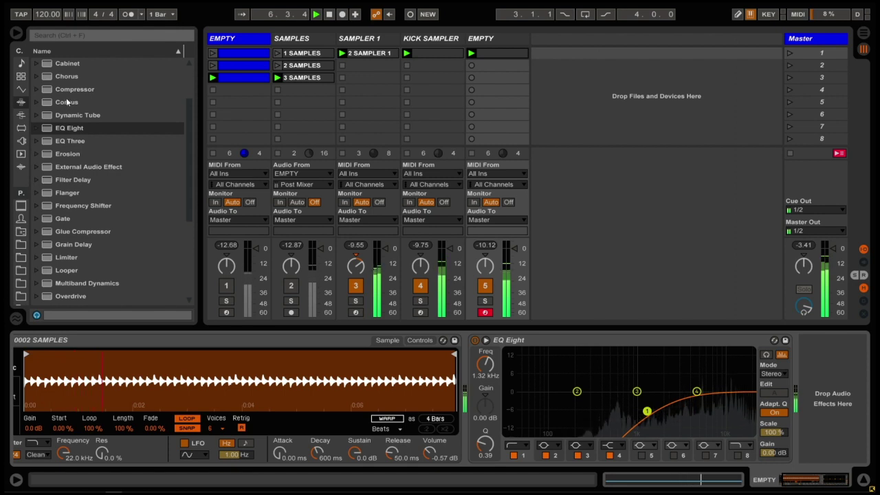
Step: Add a Grain Delay at the end of the SAMPLER 1 track's effect chain
scroll(88, 237, "down", 1)
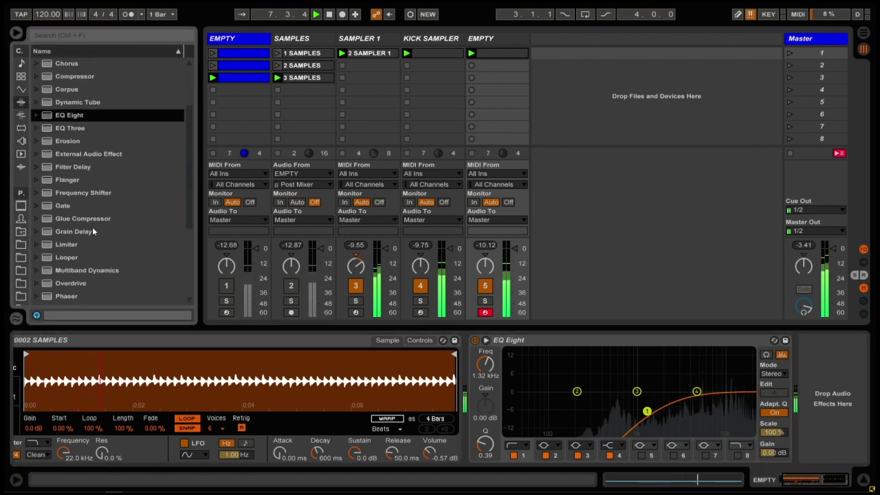
left_click(509, 38)
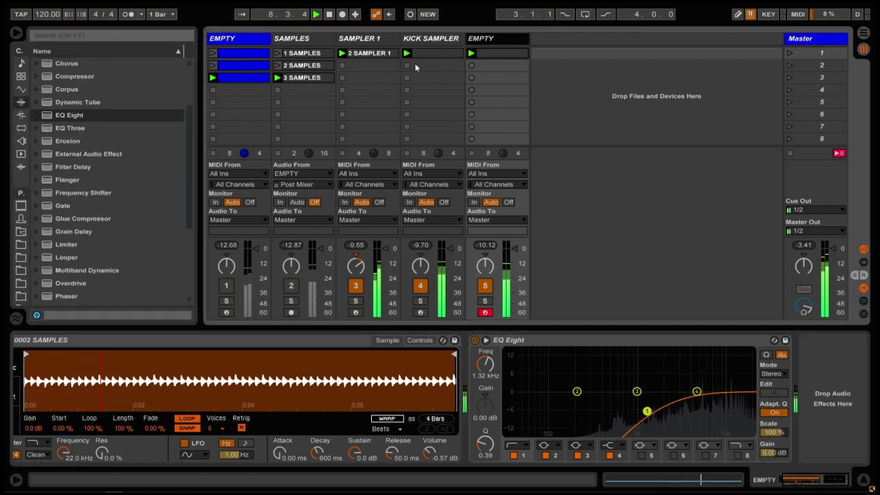
left_click(387, 40)
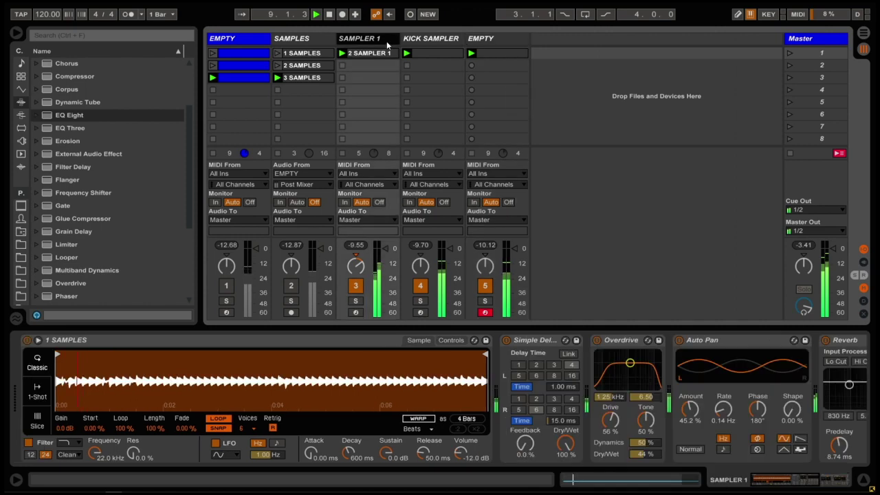
double_click(84, 232)
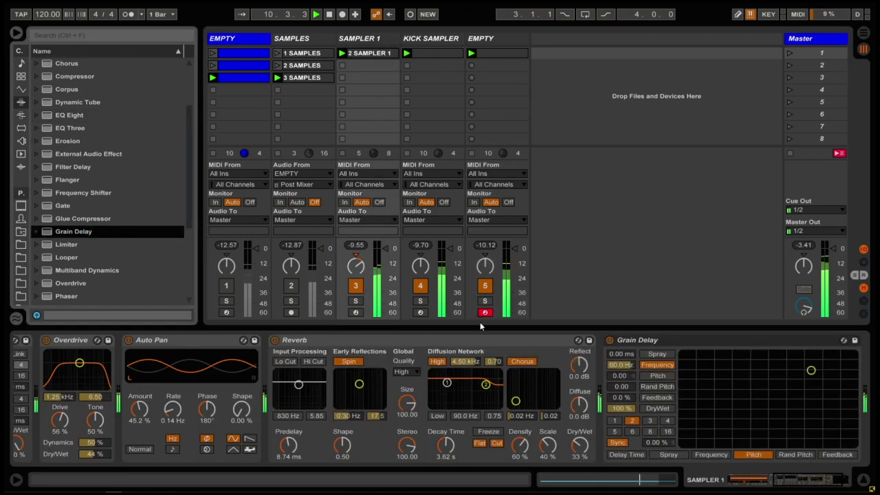
Step: Switch the Grain Delay to unsynced time, map its XY pad to Delay Time and Feedback, and set about 26.7 ms and 68 % feedback
left_click(618, 442)
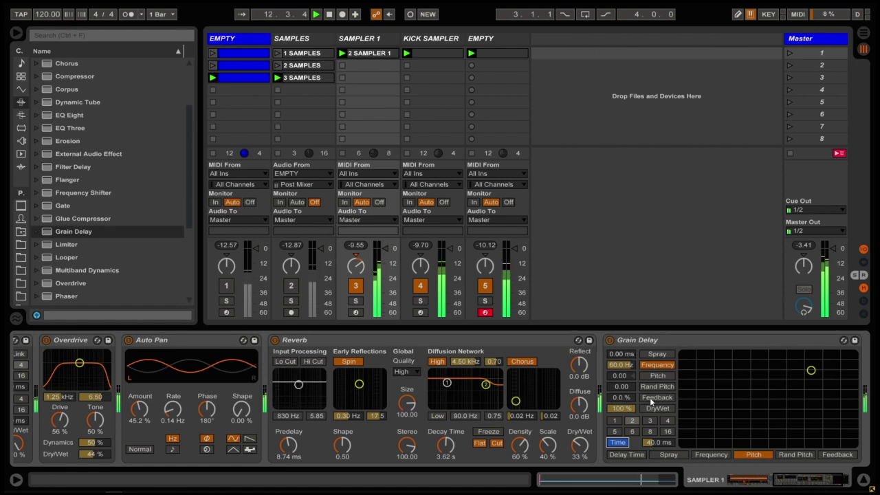
left_click(652, 398)
left_click(621, 455)
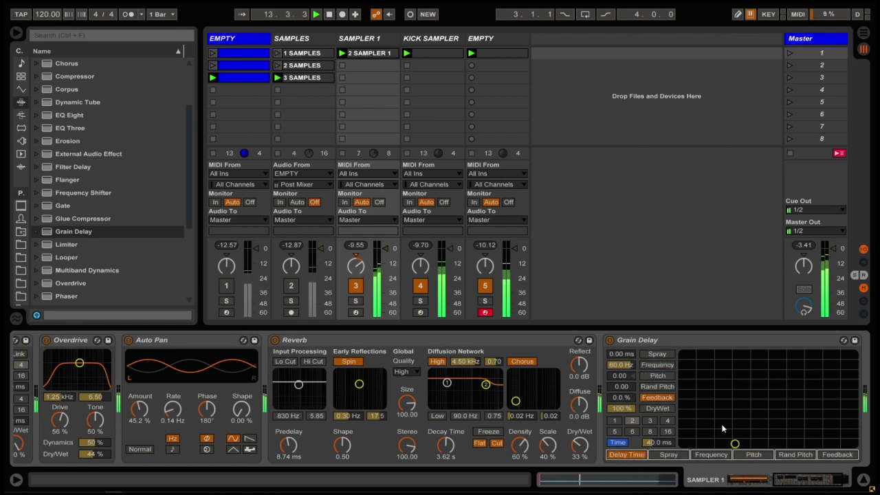
left_click_drag(722, 429, 718, 379)
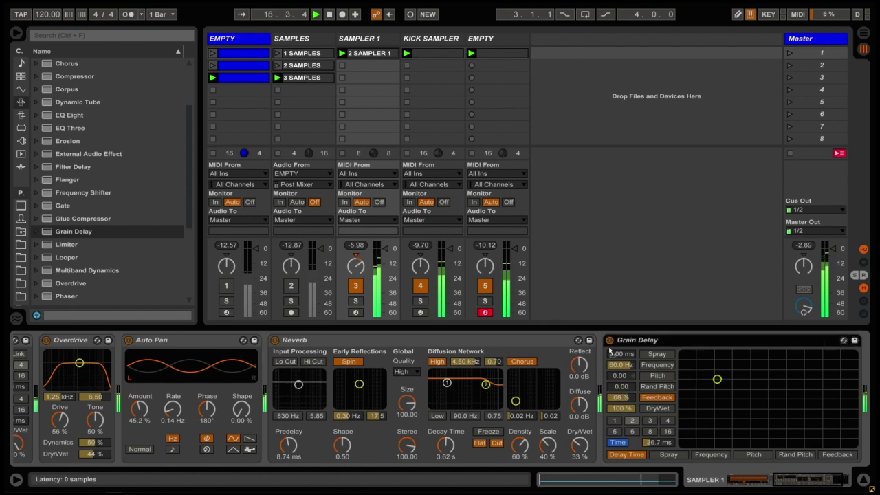
Step: Move the Grain Delay in front of the Reverb, set it to about 15.6 ms and 30 % feedback, and stop playback
left_click_drag(622, 339, 275, 339)
left_click_drag(381, 379, 368, 416)
key("space")
Step: Solo and arm the first EMPTY track, lower the computer keyboard to octave C0, and play C0 through TONEPARTICLE
left_click(227, 301)
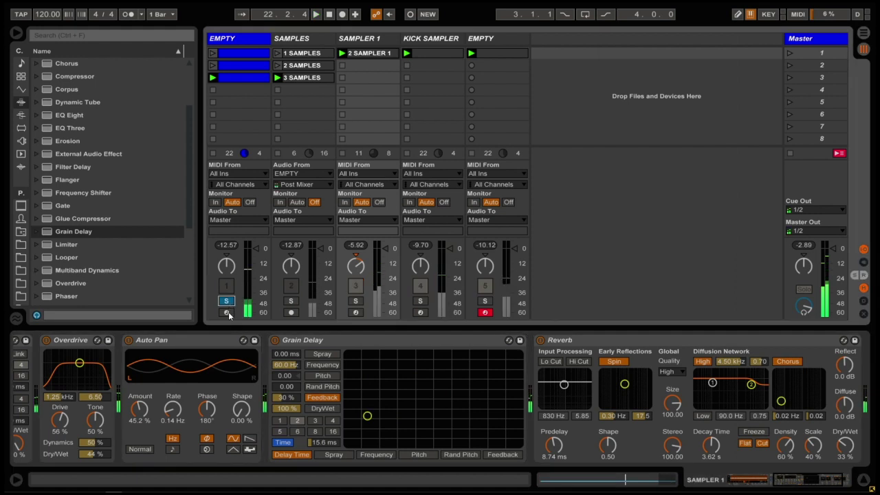
left_click(226, 312)
left_click(243, 39)
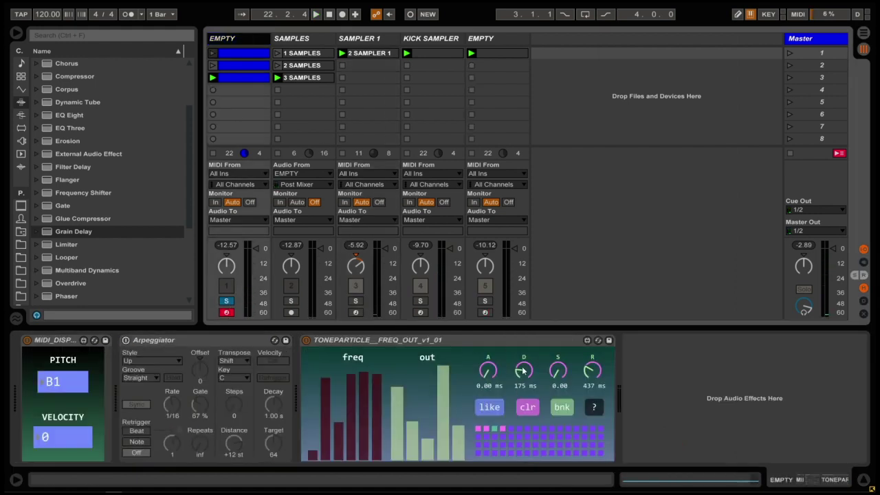
key("z")
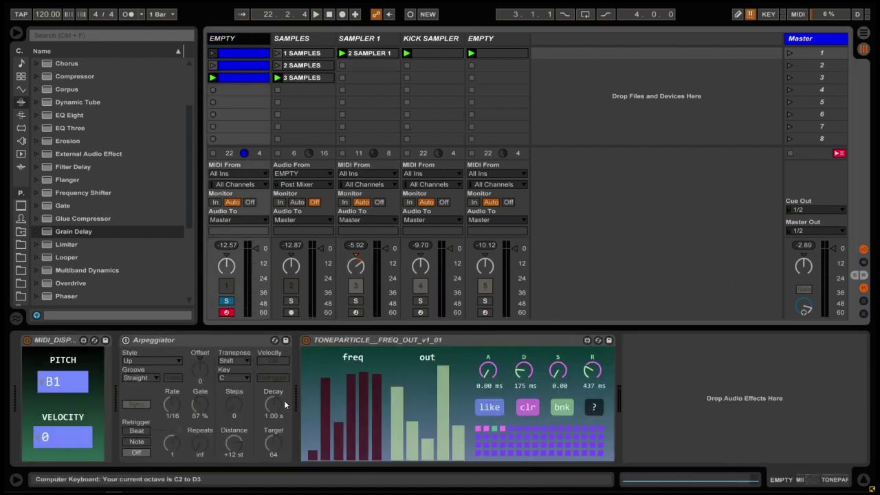
key("z")
key("z")
key("a")
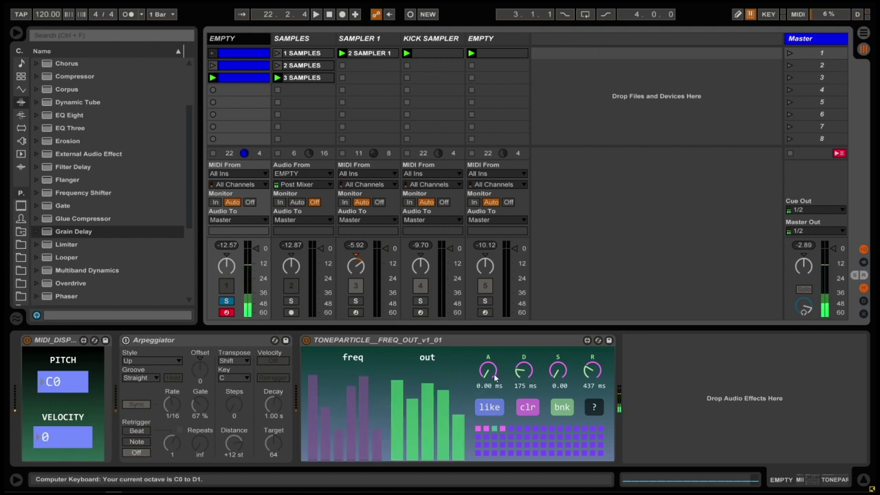
Step: Set TONEPARTICLE's attack to 5.81 s, sustain to 1.00 and release to 8.95 s, auditioning C0, C1 and D#1
left_click_drag(494, 377, 494, 340)
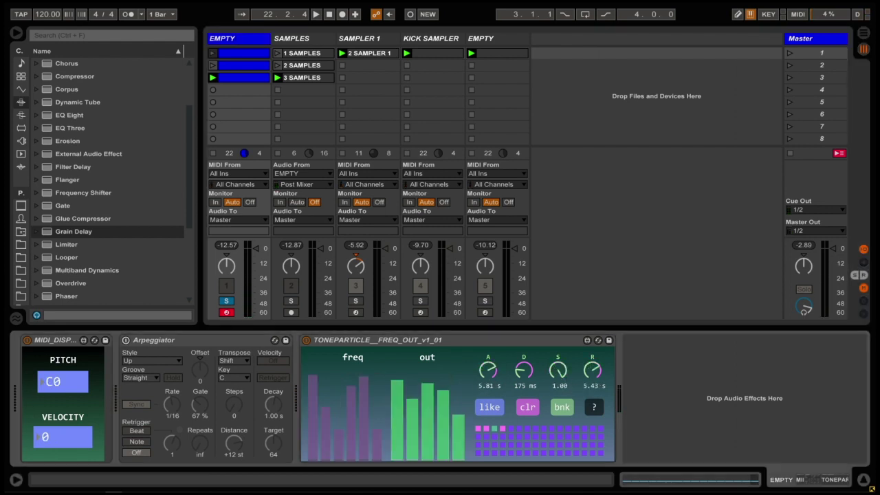
left_click_drag(592, 371, 592, 358)
key("a")
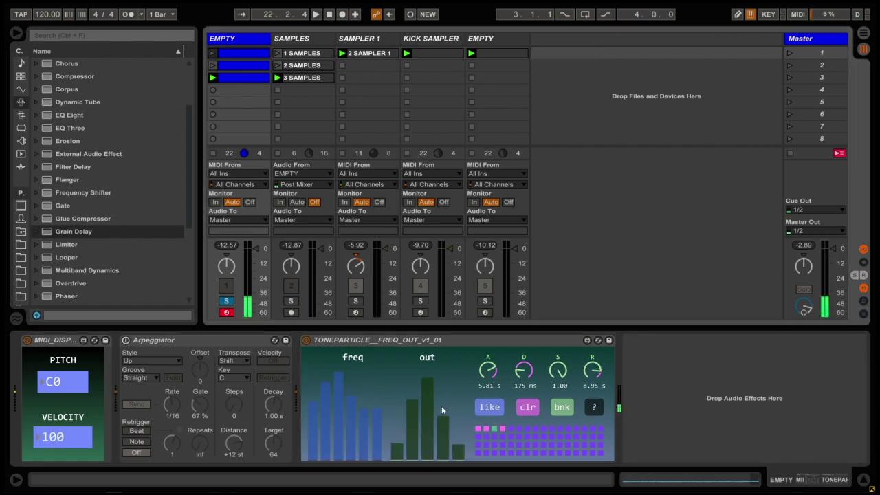
key("x")
key("a")
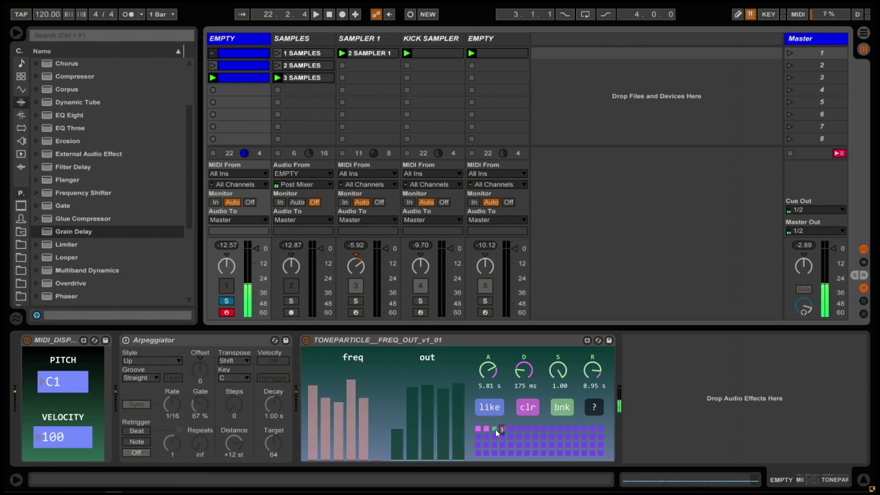
key("e")
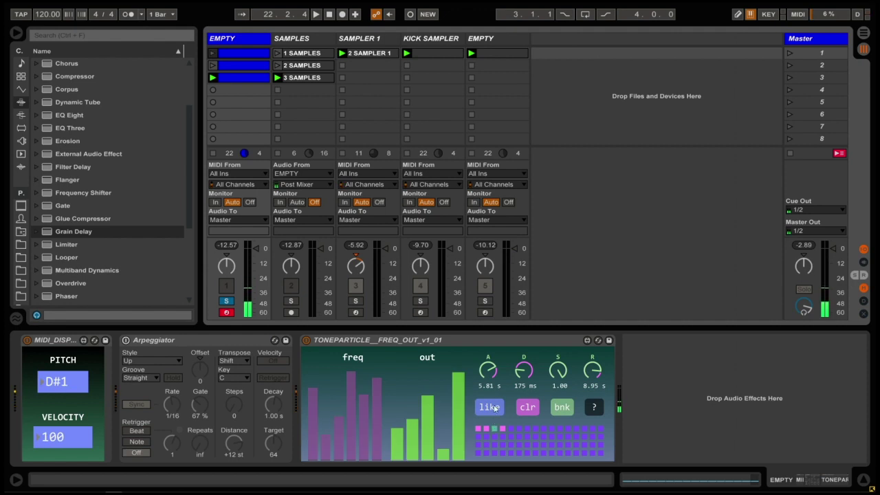
Step: Set TONEPARTICLE's attack to 0.00 ms and release to 1.81 s, auditioning D#1, G1 and G0
left_click(495, 429)
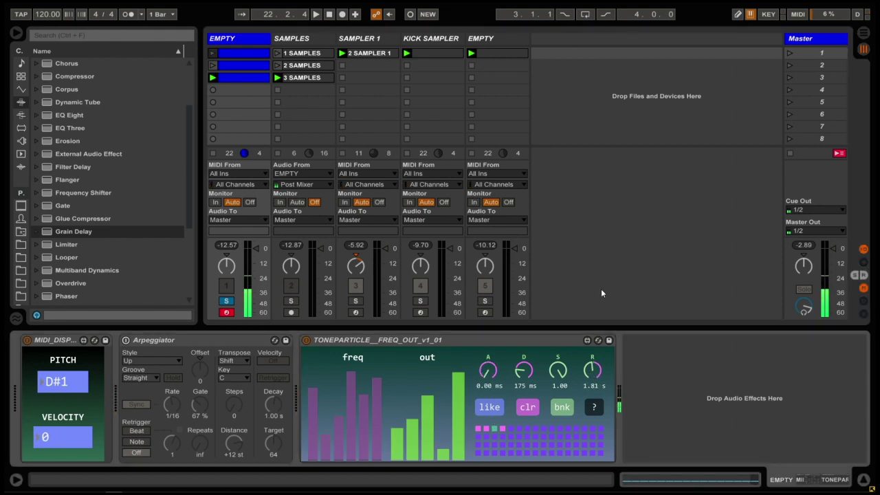
key("e")
key("e")
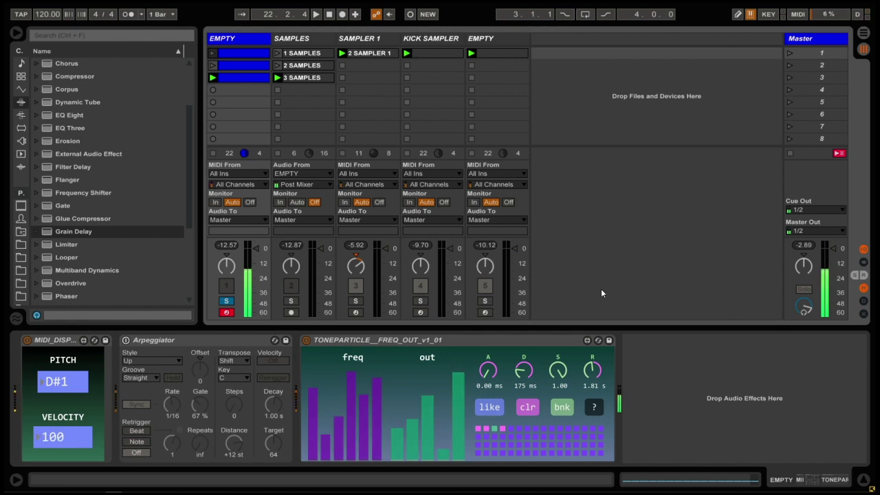
key("g")
key("g")
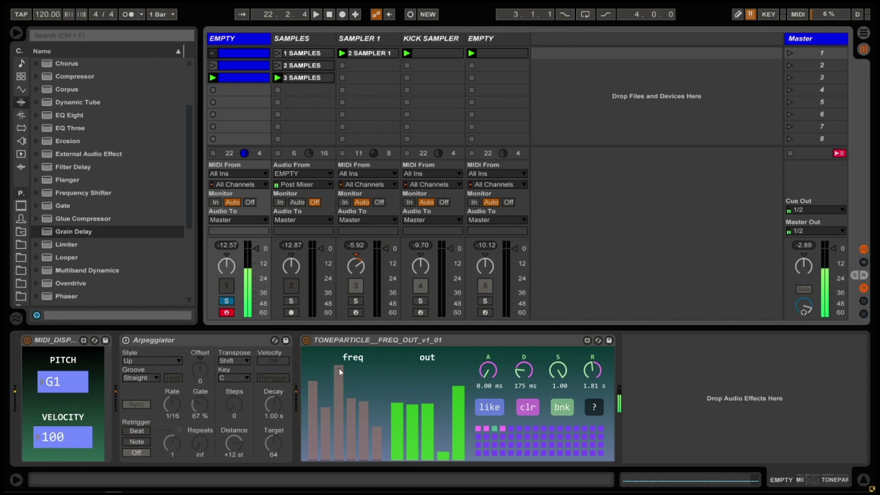
key("z")
key("g")
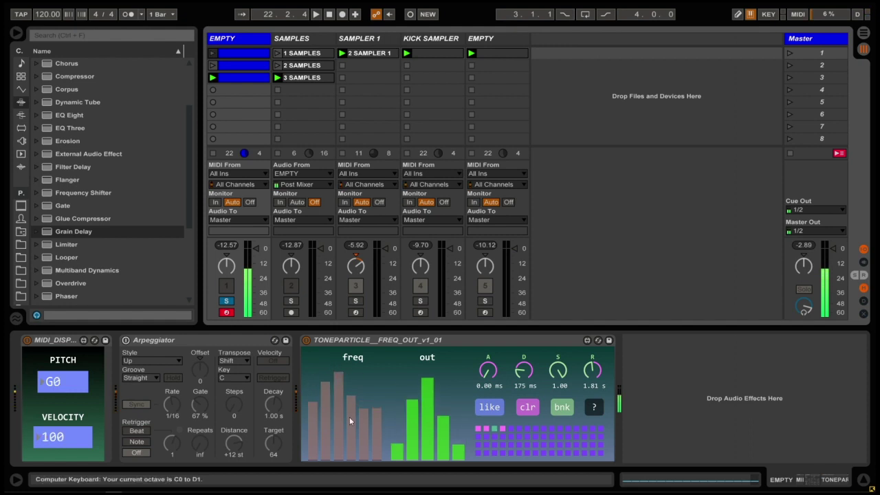
Step: Reshape TONEPARTICLE's freq and out bars while G0 sounds, and set the attack to 3.77 s
mouse_move(317, 438)
left_mouse_down()
mouse_move(330, 424)
mouse_move(465, 431)
mouse_move(403, 447)
left_mouse_up()
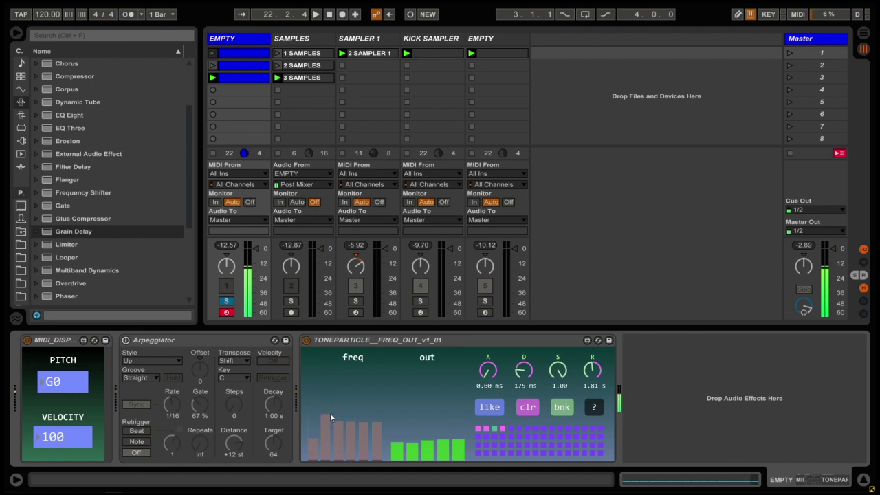
left_click_drag(344, 431, 350, 432)
mouse_move(413, 424)
left_mouse_down()
mouse_move(409, 445)
mouse_move(435, 457)
mouse_move(428, 436)
left_mouse_up()
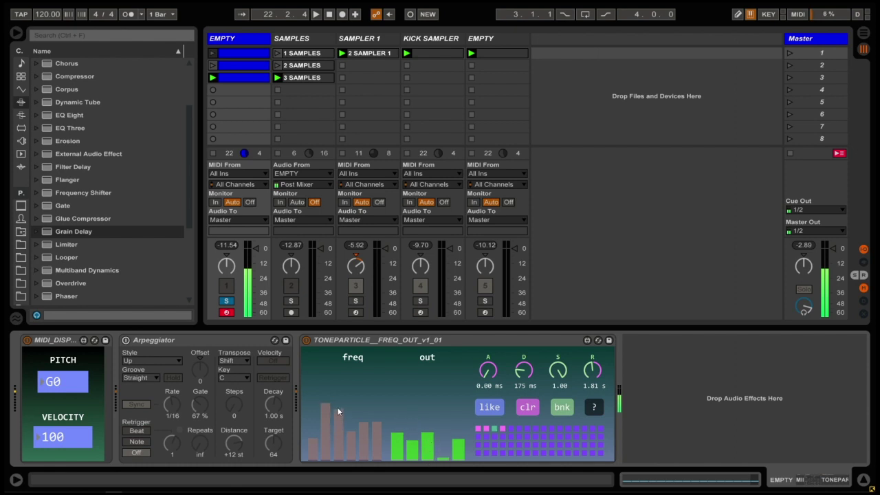
mouse_move(427, 417)
left_mouse_down()
mouse_move(411, 415)
mouse_move(450, 435)
mouse_move(443, 419)
mouse_move(442, 442)
mouse_move(412, 377)
mouse_move(412, 428)
mouse_move(394, 399)
mouse_move(392, 409)
mouse_move(408, 422)
mouse_move(411, 443)
left_mouse_up()
left_click_drag(488, 380, 488, 344)
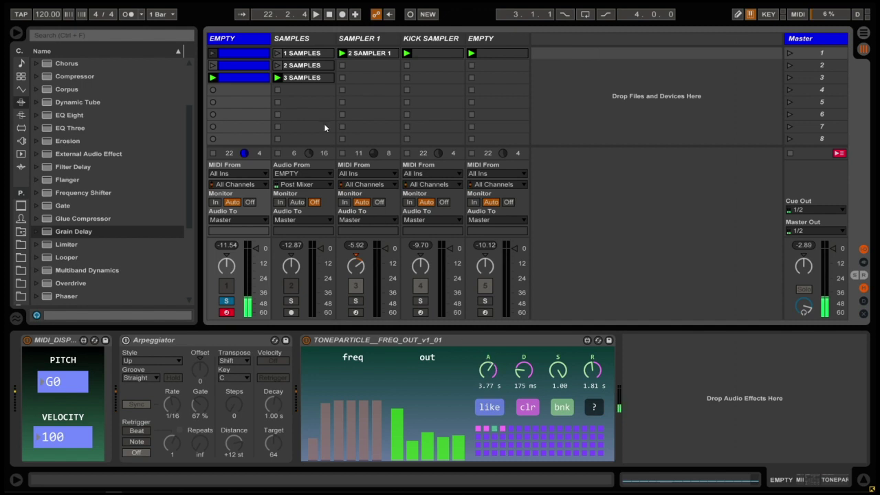
Step: Arm the SAMPLES track, set the first EMPTY track's monitoring to In, and record the sound into the fourth SAMPLES slot
left_click(292, 312)
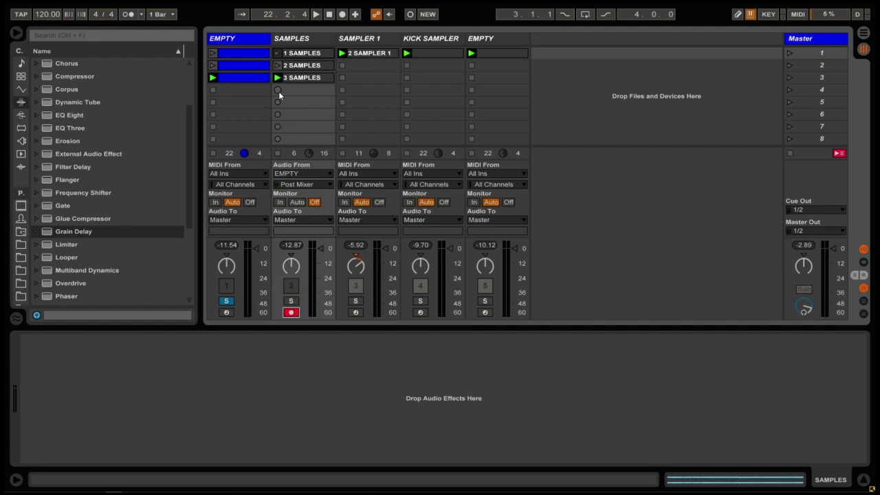
left_click(215, 203)
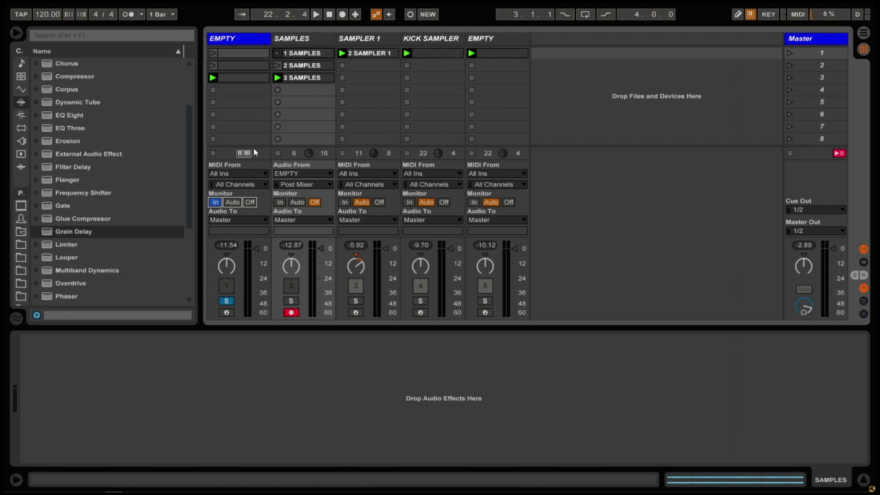
left_click(277, 90)
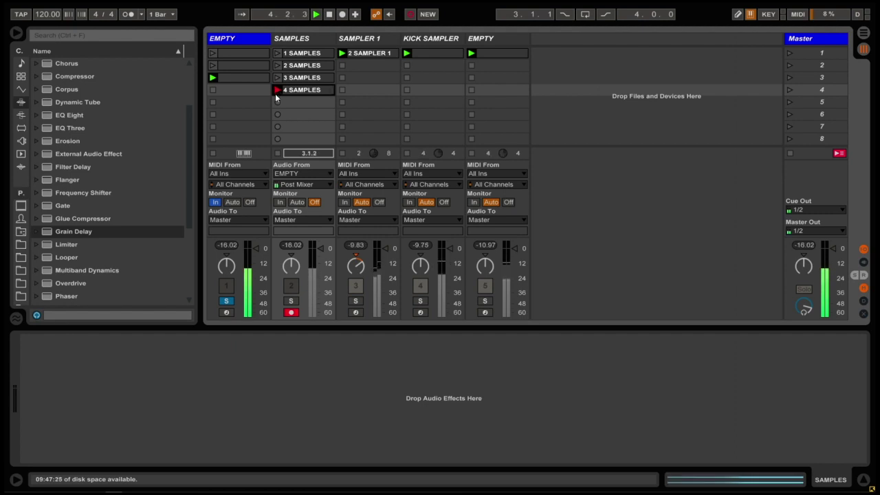
left_click(276, 90)
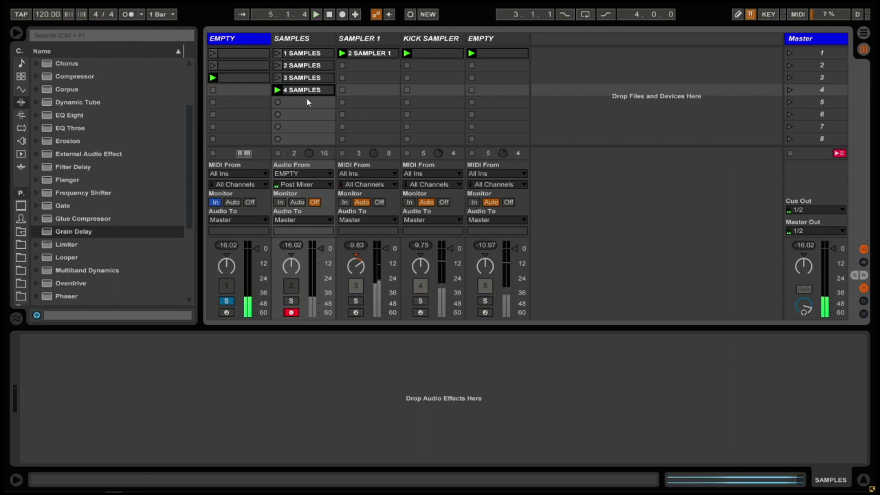
Step: Insert a new MIDI track after the last EMPTY track
left_click(304, 90)
left_click(495, 42)
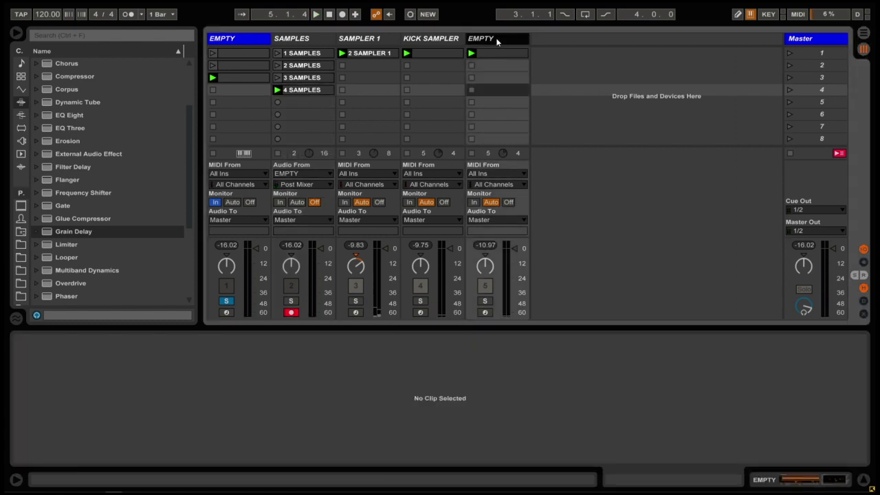
key("ctrl+shift+t")
double_click(559, 39)
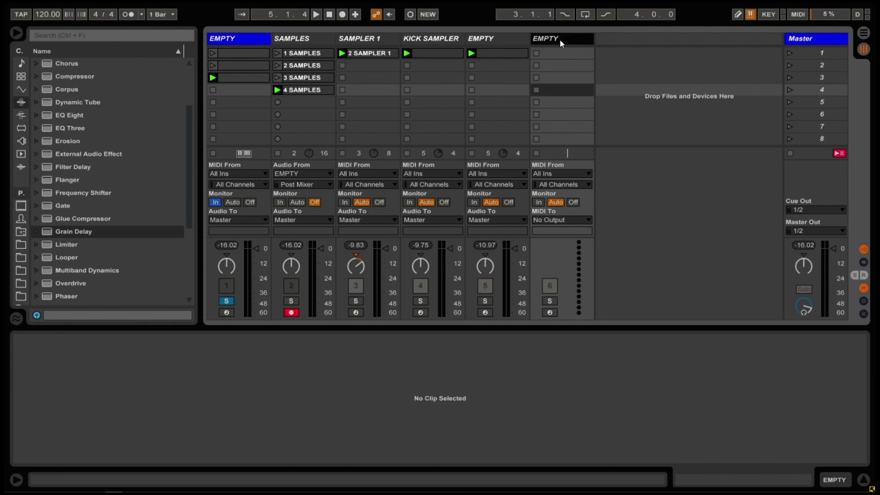
Step: Locate the 4 SAMPLES clip's file in the browser, load 0004 SAMPLES.wav into the new MIDI track as a sampler, and clear the solo
right_click(306, 91)
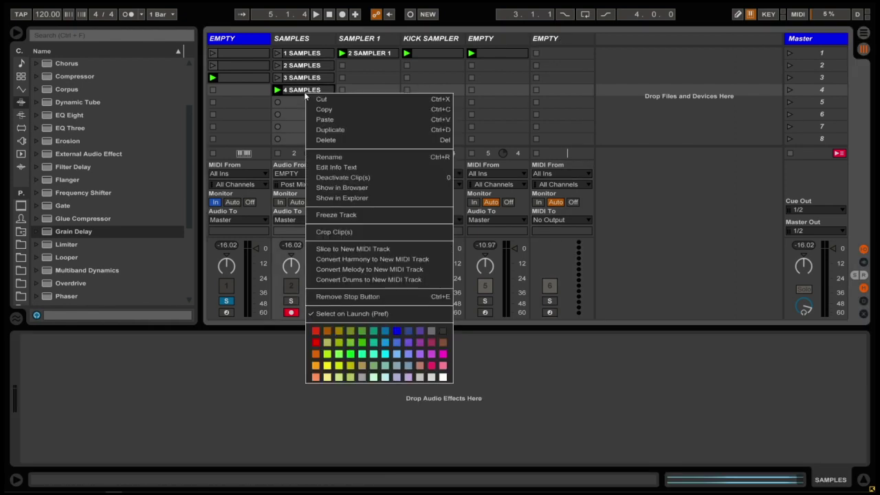
left_click(345, 187)
left_click(554, 42)
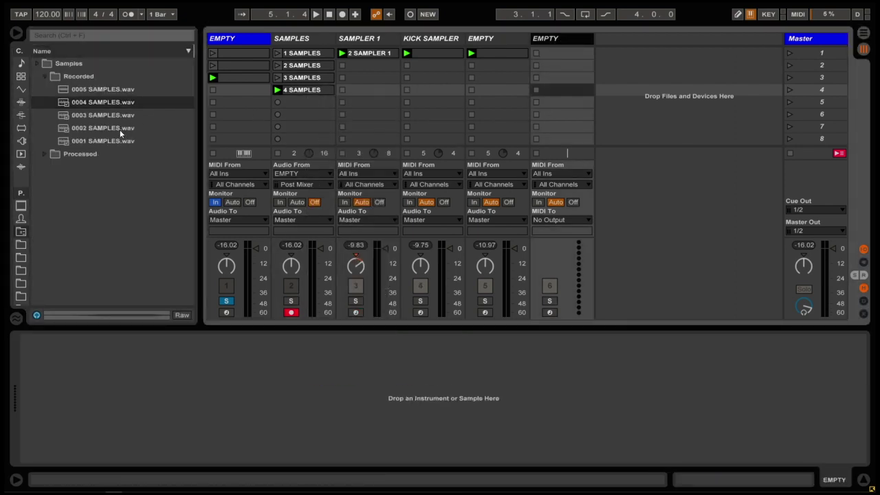
left_click(97, 101)
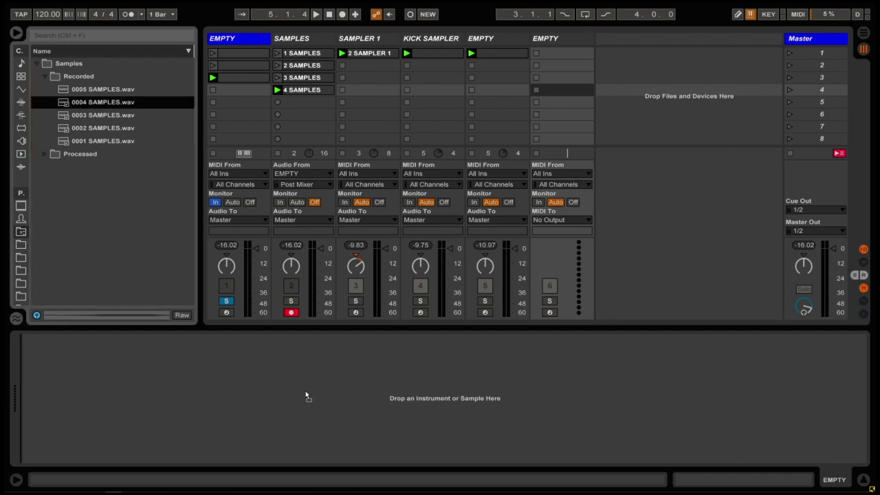
left_click_drag(307, 397, 311, 392)
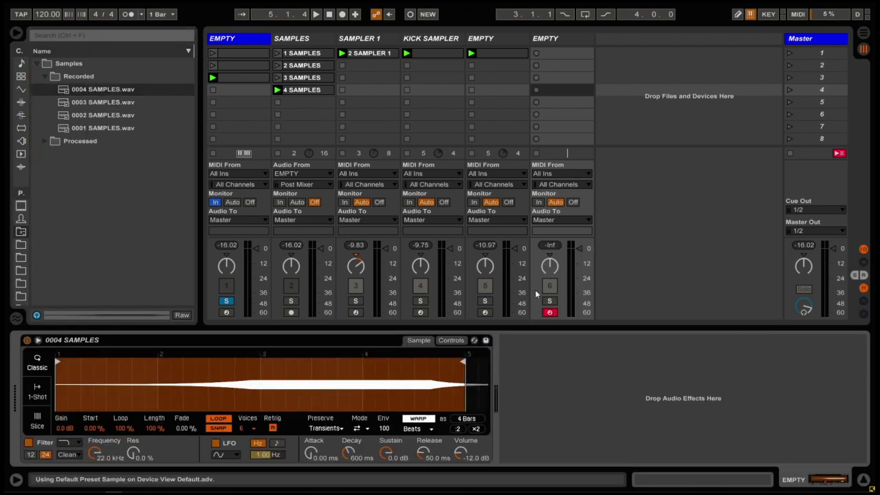
left_click(551, 301)
left_click(551, 301)
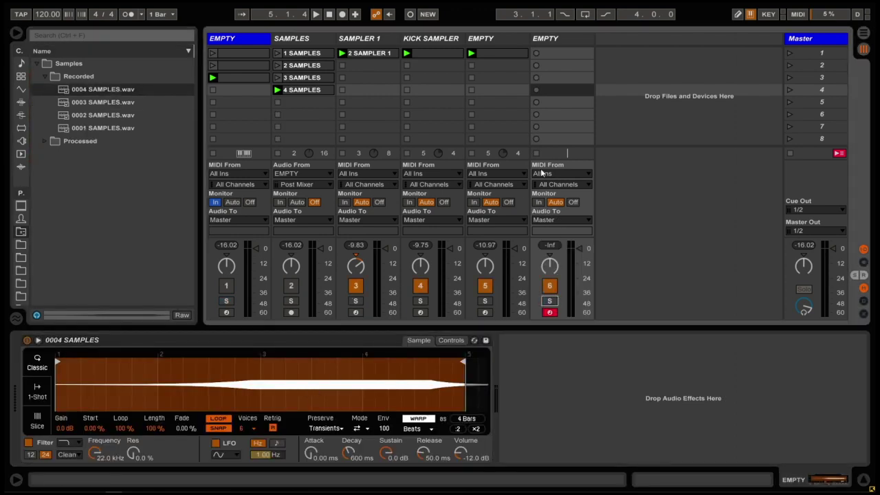
Step: Play the clips together with held notes on the last EMPTY track's sampler, shift the keyboard octave up to C3–D4, and solo that track
left_click(553, 39)
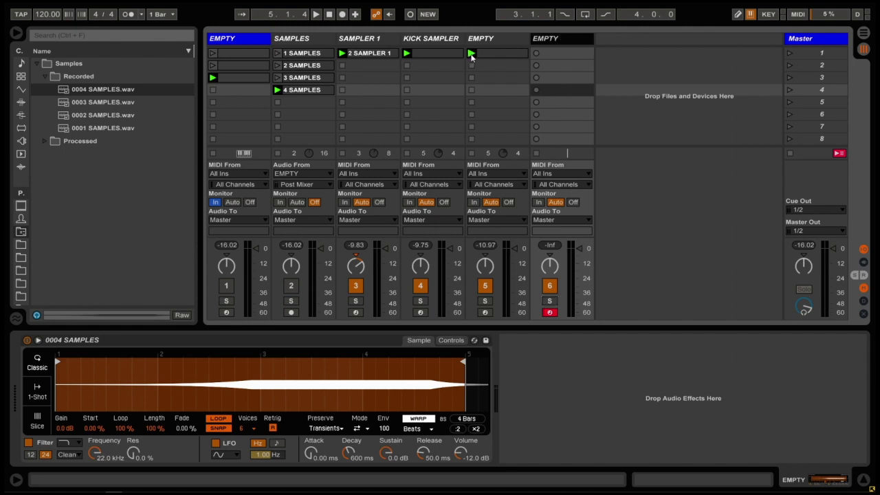
left_click(471, 54)
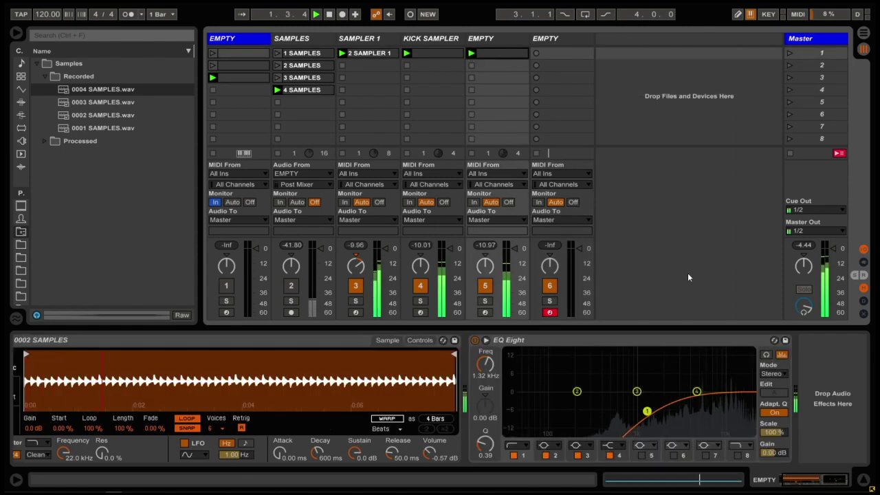
key("x")
key("a")
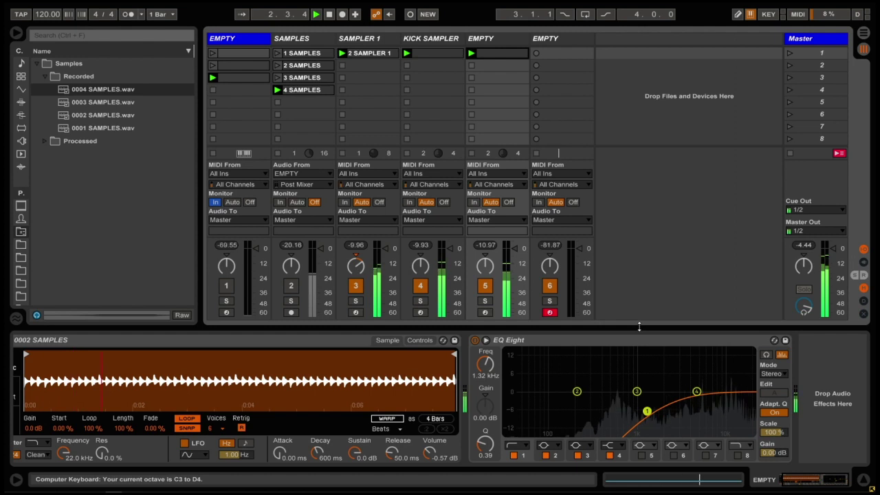
left_click(550, 301)
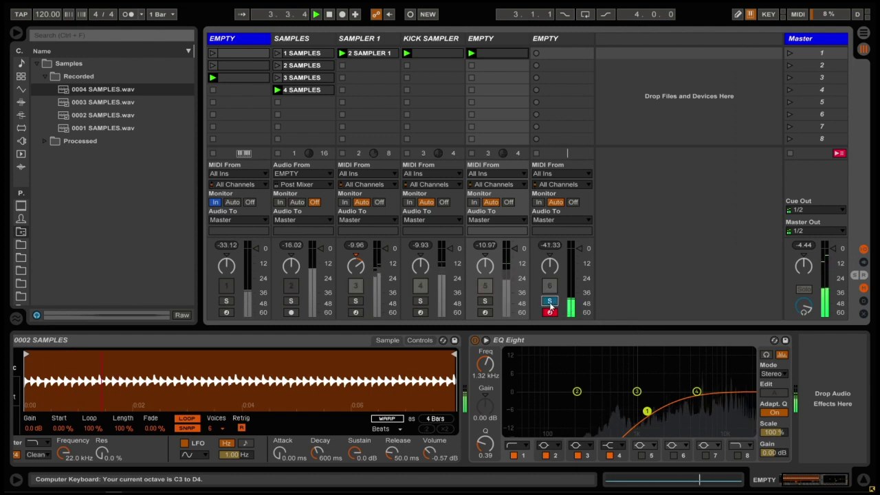
Step: Add a Reverb after the 0004 SAMPLES sampler on the last EMPTY track
left_click(567, 39)
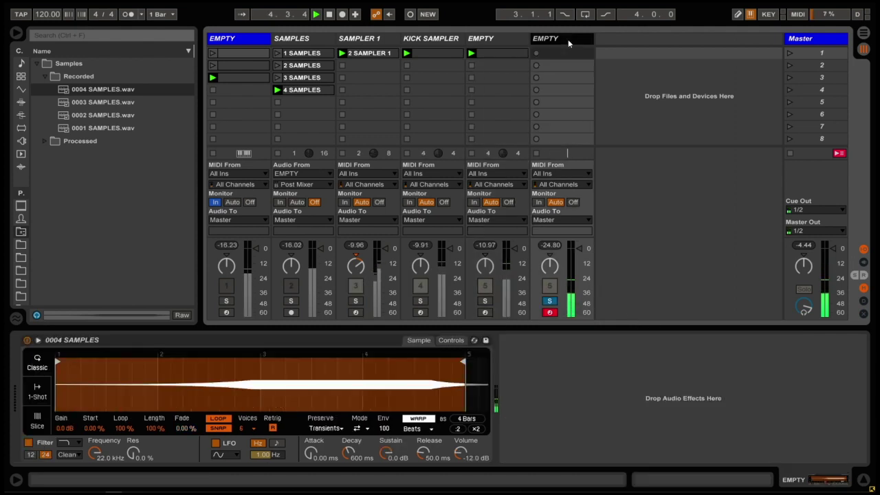
left_click(20, 102)
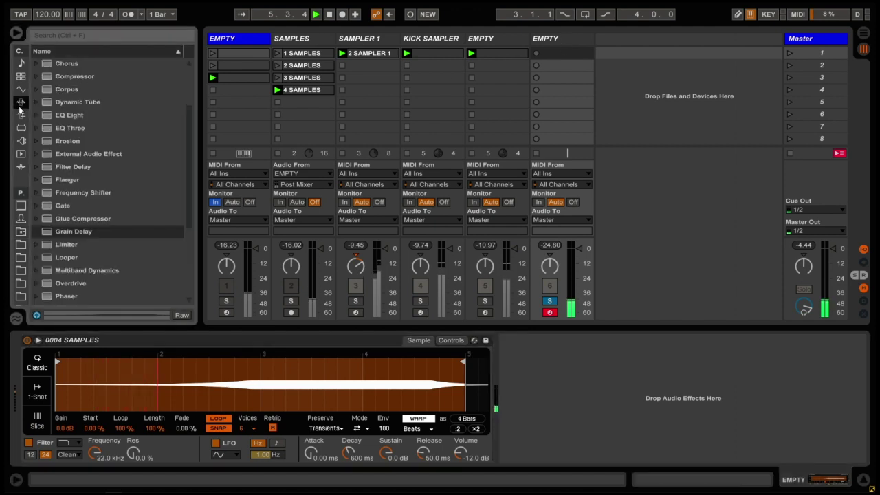
scroll(96, 240, "down", 3)
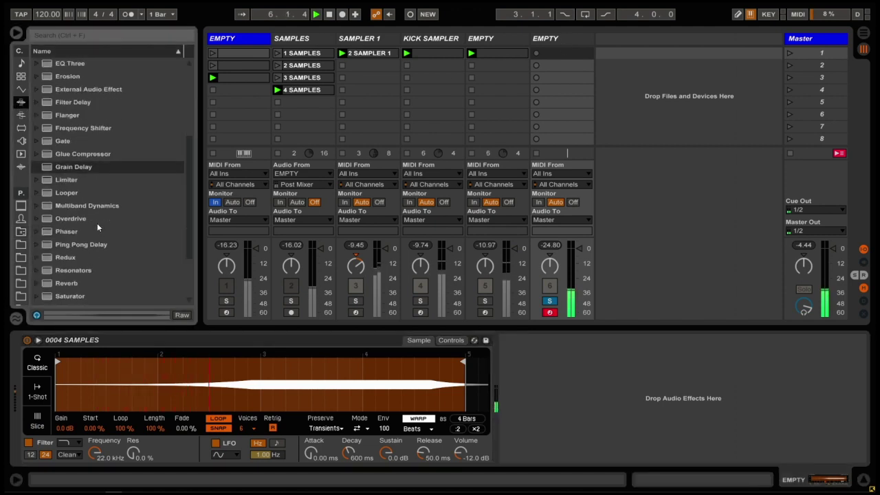
double_click(83, 282)
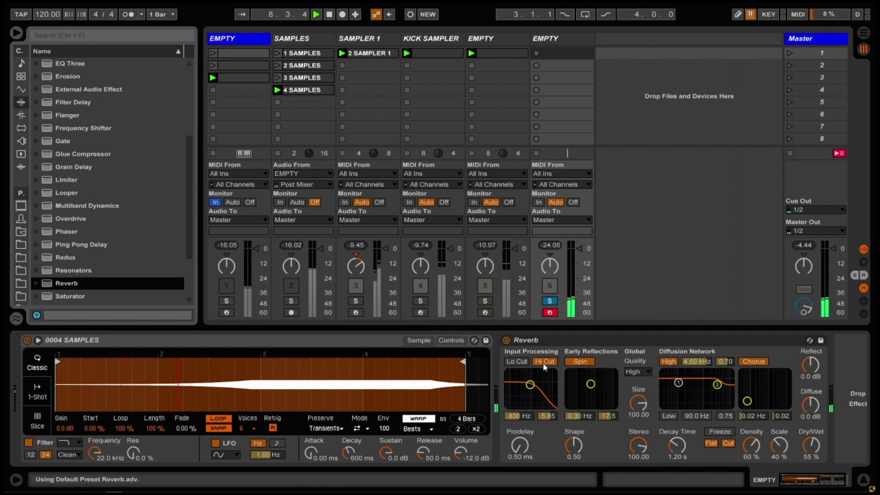
Step: Set the Reverb's input filter to 4.72 kHz, predelay 6.50 ms, decay 8.57 s, stereo 119.05, size 500, dry/wet 45%, and the sampler volume to -7.43 dB
left_click_drag(531, 389, 543, 386)
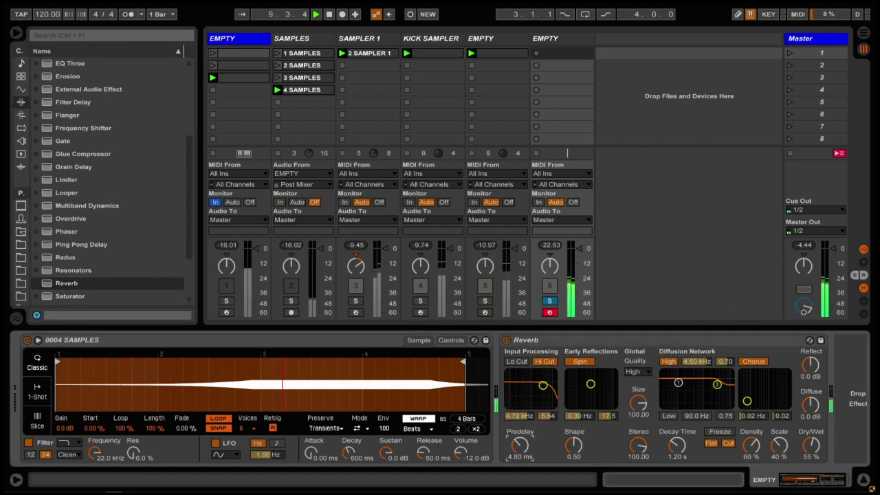
left_click_drag(676, 452, 677, 421)
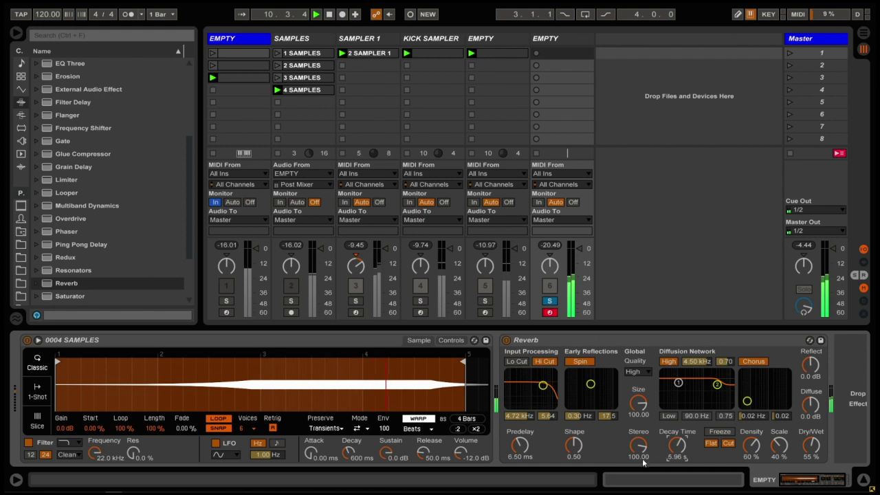
left_click_drag(642, 455, 676, 443)
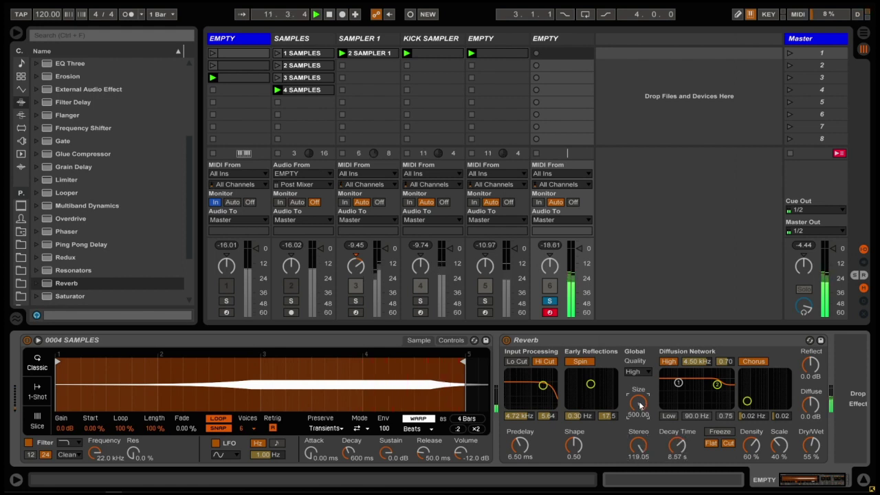
left_click_drag(811, 445, 812, 451)
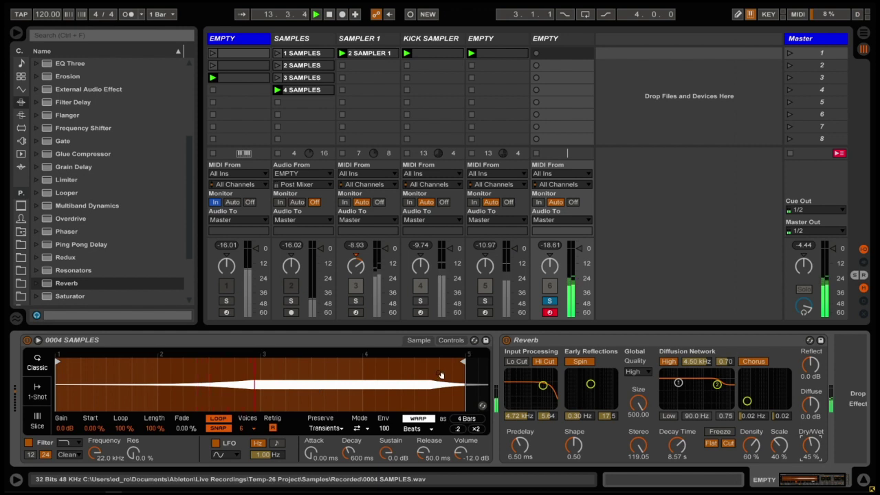
left_click_drag(461, 457, 461, 474)
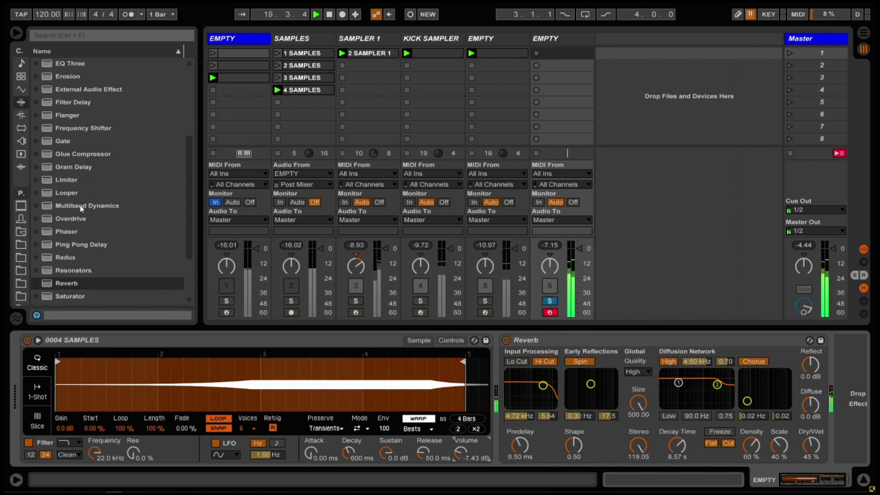
Step: Add a Gate to the last EMPTY track and place it between the sampler and the Reverb
double_click(61, 140)
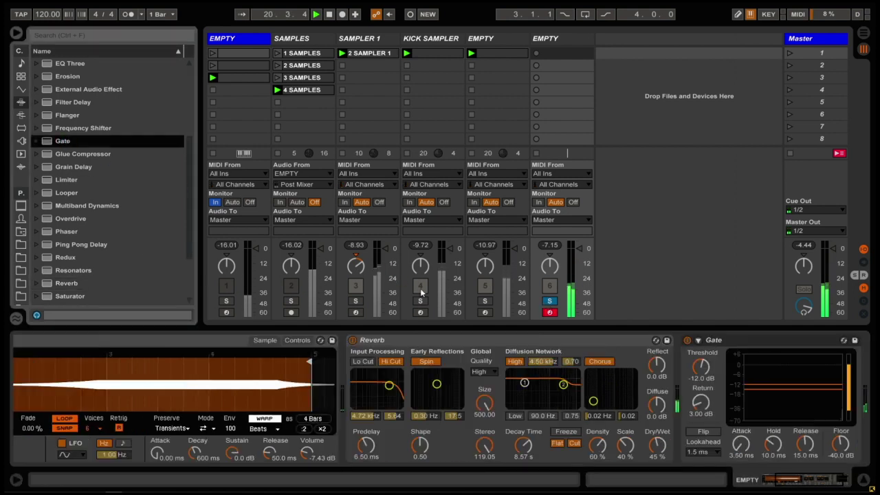
left_click(729, 342)
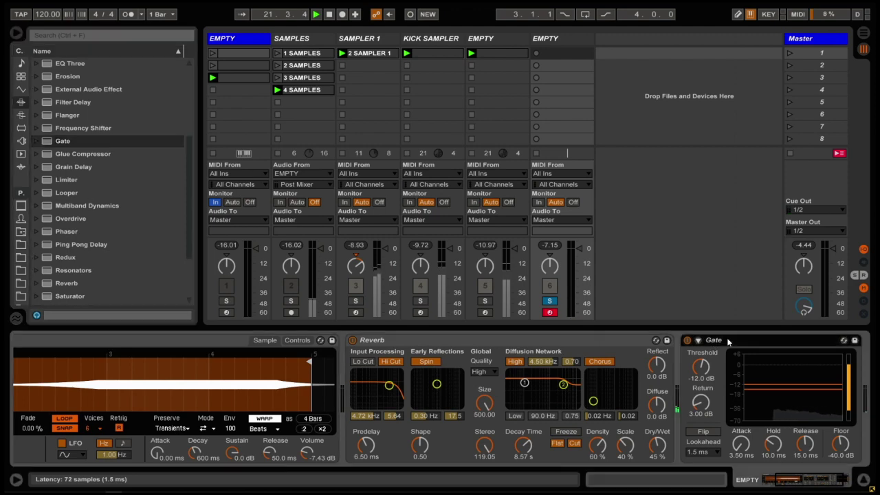
left_click_drag(729, 342, 393, 390)
Step: Enable the Gate's sidechain and use the SAMPLER 1 track as its audio source
left_click(363, 342)
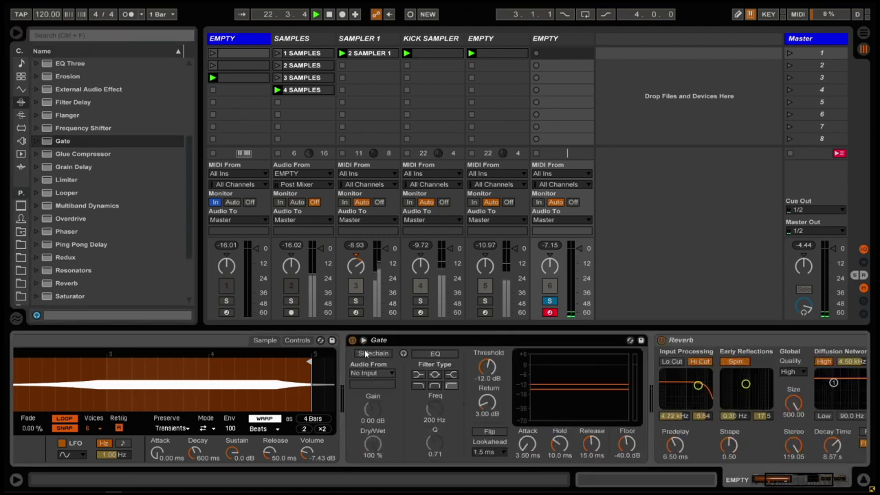
left_click(375, 372)
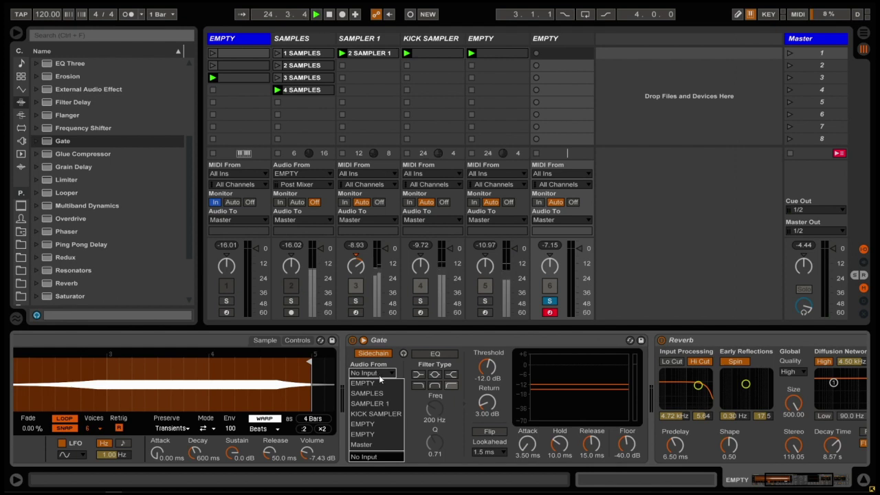
left_click(386, 403)
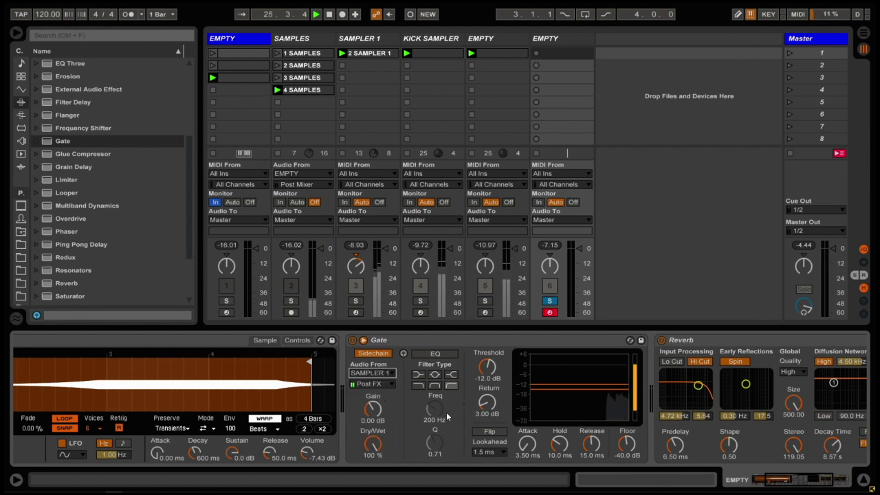
Step: Set the Gate's return to 0.00 dB, threshold to -18.1 dB, floor to -72.6 dB and release to 89.0 ms
left_click_drag(489, 405, 489, 425)
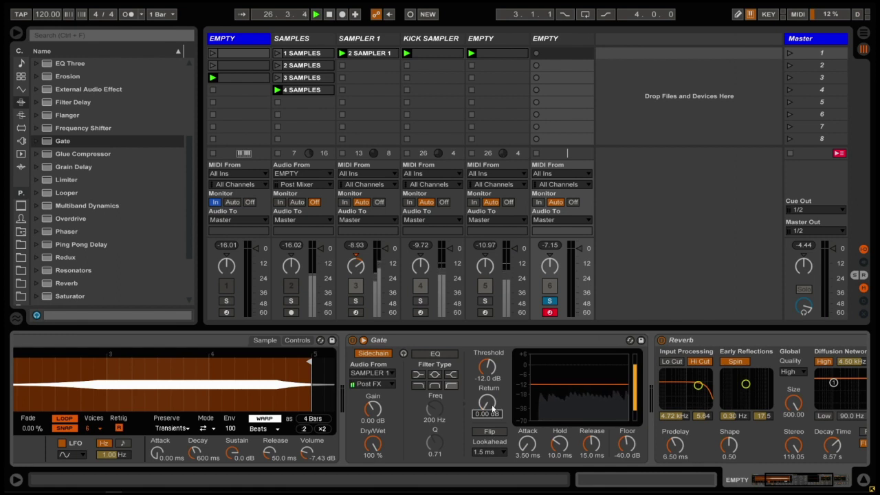
left_click_drag(488, 368, 487, 384)
left_click_drag(627, 443, 627, 480)
left_click_drag(490, 372, 490, 357)
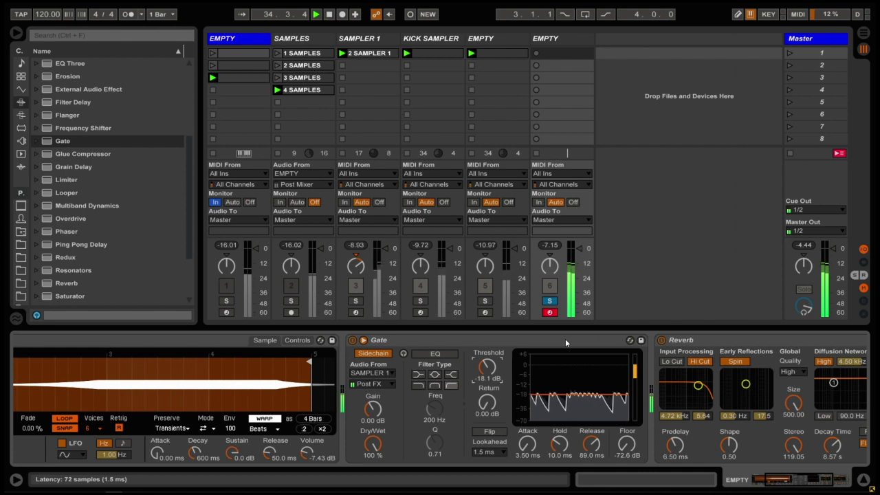
Step: Clear the solo, record the held notes as a MIDI clip in the last EMPTY track's first slot, and open that clip
left_click(549, 303)
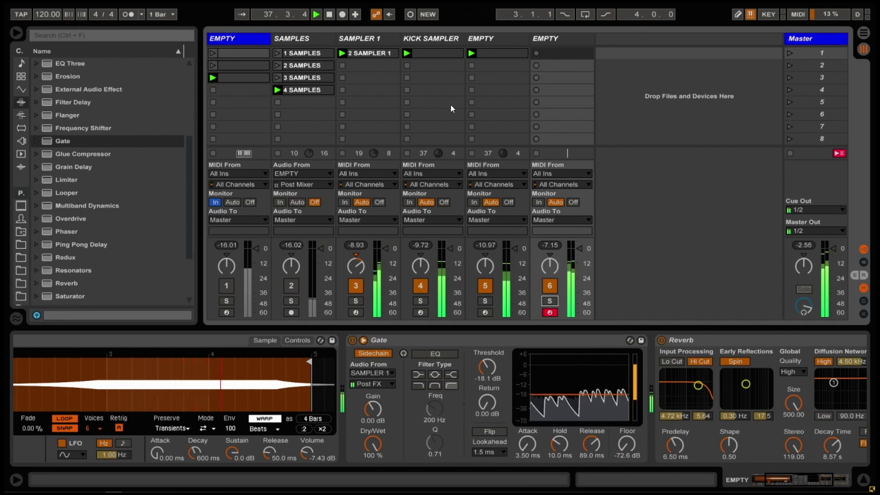
left_click(536, 54)
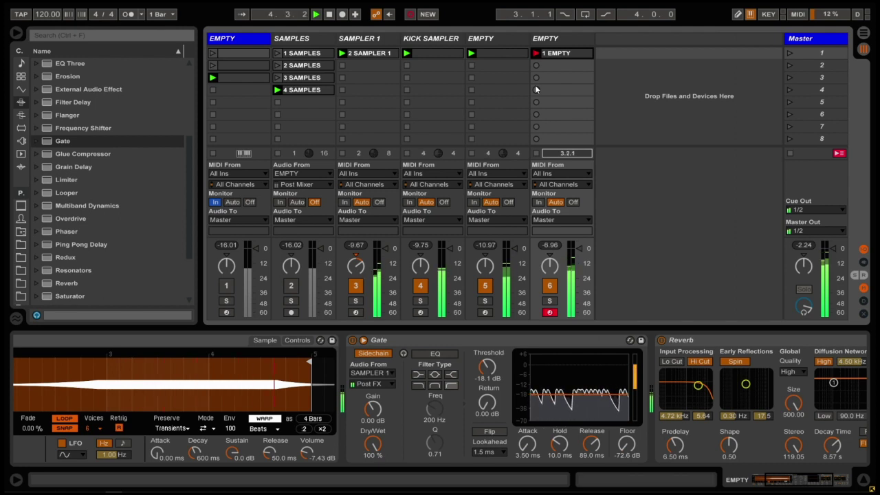
left_click(568, 58)
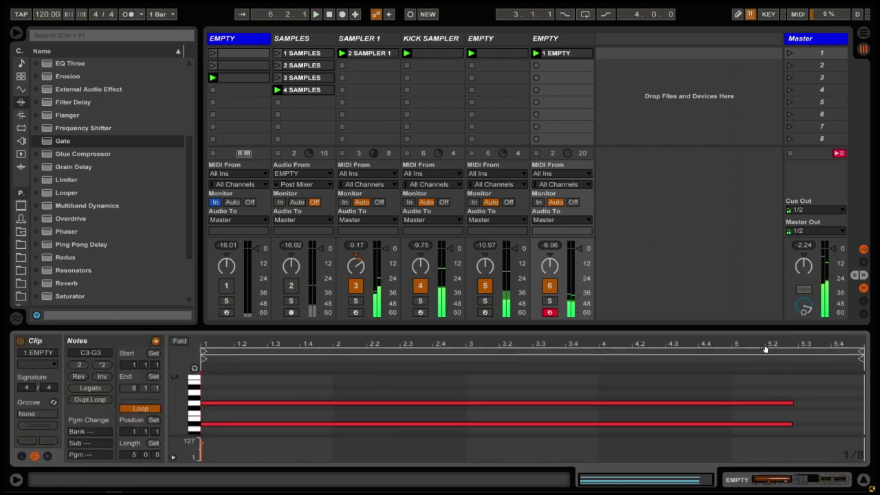
Step: Set the 0004 SAMPLES sampler's warp mode to Texture and stretch the sample to twice its length
double_click(560, 41)
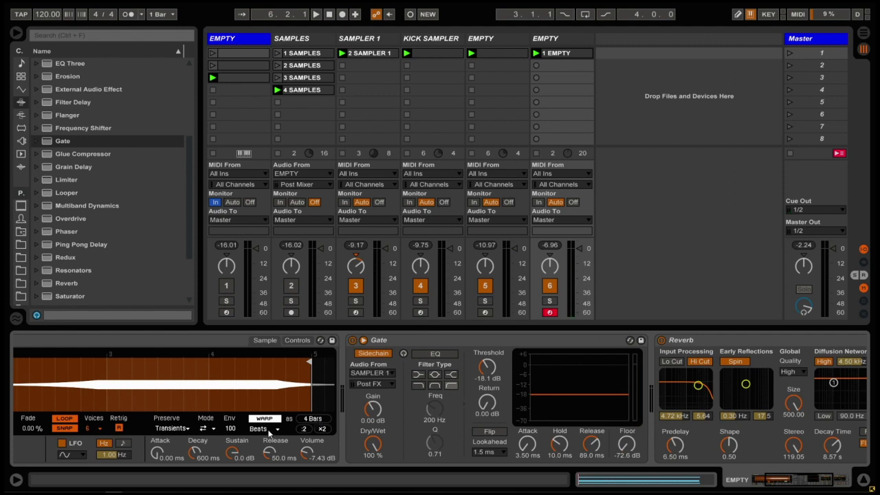
left_click(270, 429)
left_click(260, 388)
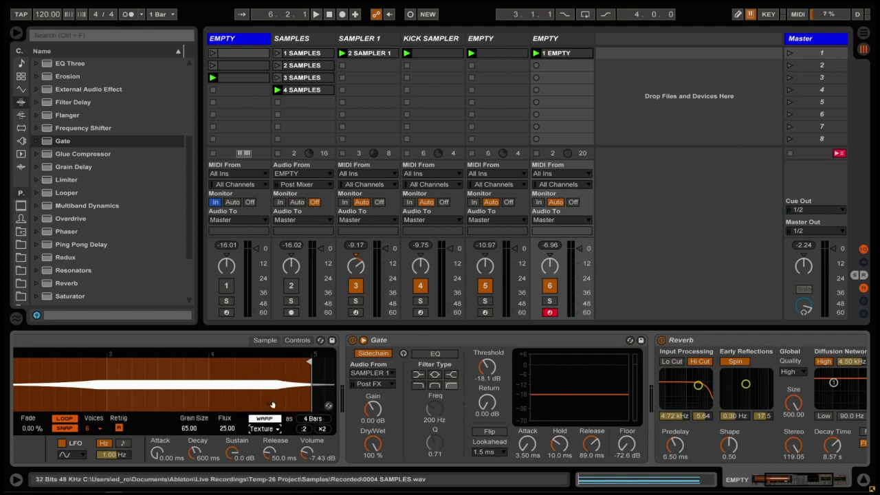
left_click(321, 429)
Step: Play the last EMPTY track's new clip in solo and set the Gate's floor to -47.0 dB
key("space")
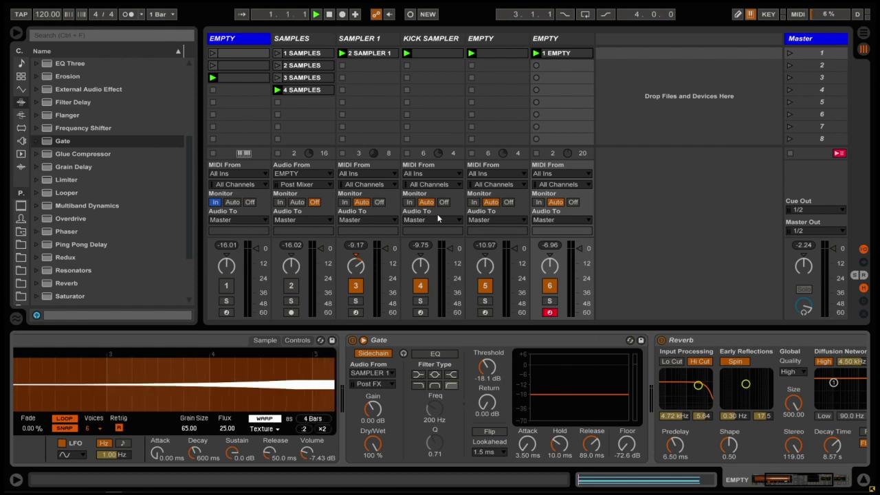
left_click(549, 300)
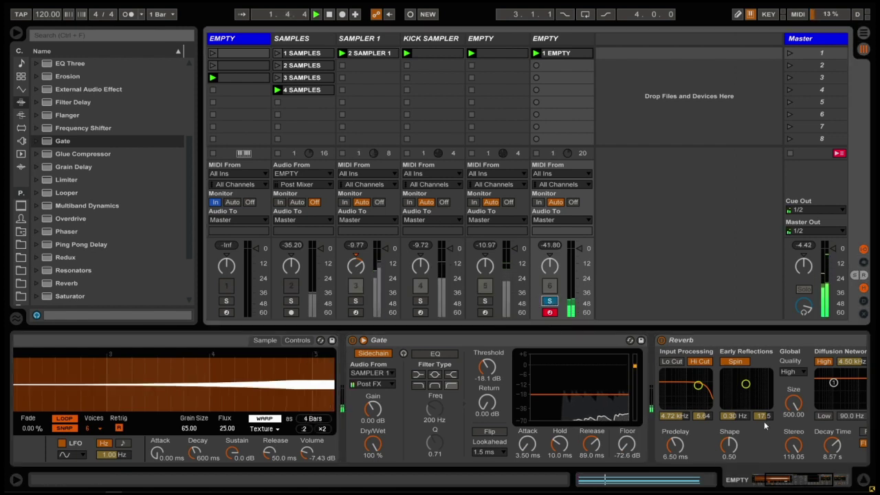
left_click(825, 457)
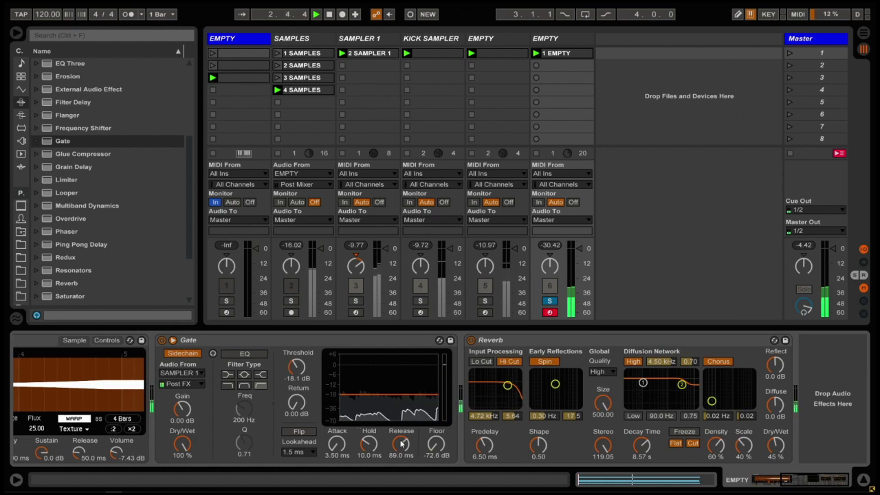
left_click_drag(436, 444, 436, 416)
Step: Show the sampler's full stretched waveform, restart playback, and clear the last EMPTY track's solo
left_click(772, 479)
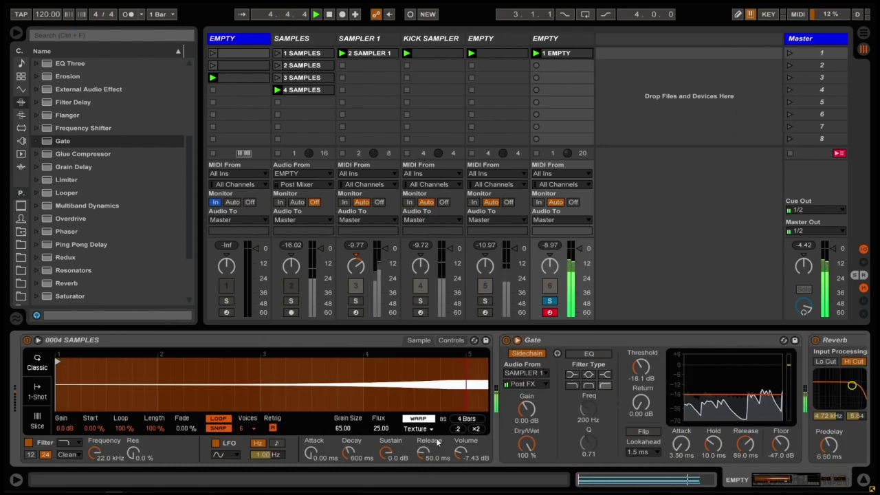
left_click_drag(330, 385, 329, 354)
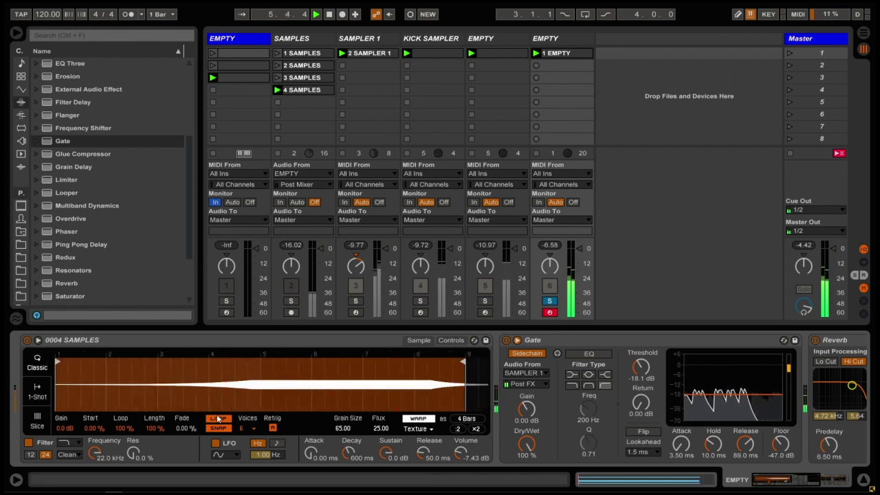
key("space")
key("space")
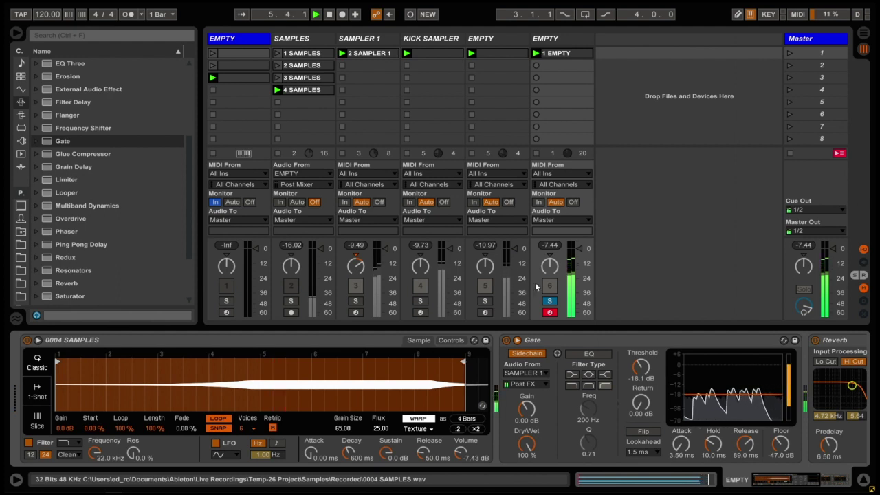
left_click(550, 301)
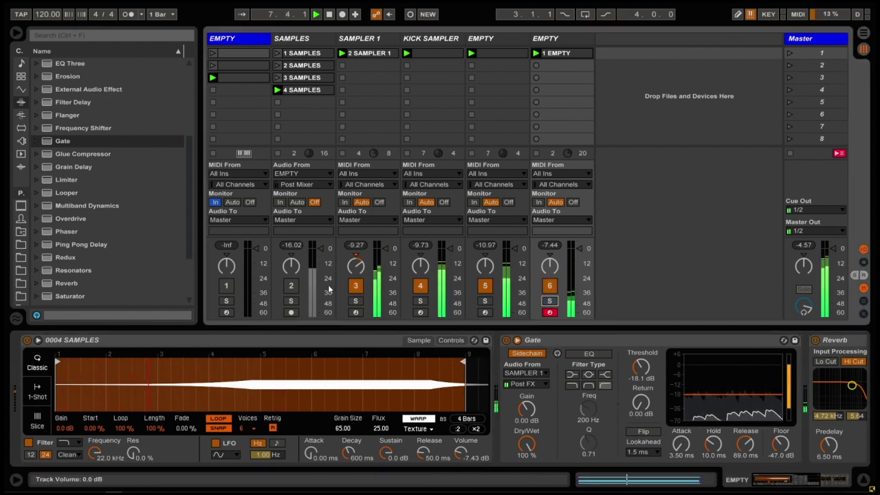
Step: Limit the sampler's playback region to bars 4 through 8, and set its release to 3.08 s and attack to 174 ms
left_click_drag(57, 359, 213, 362)
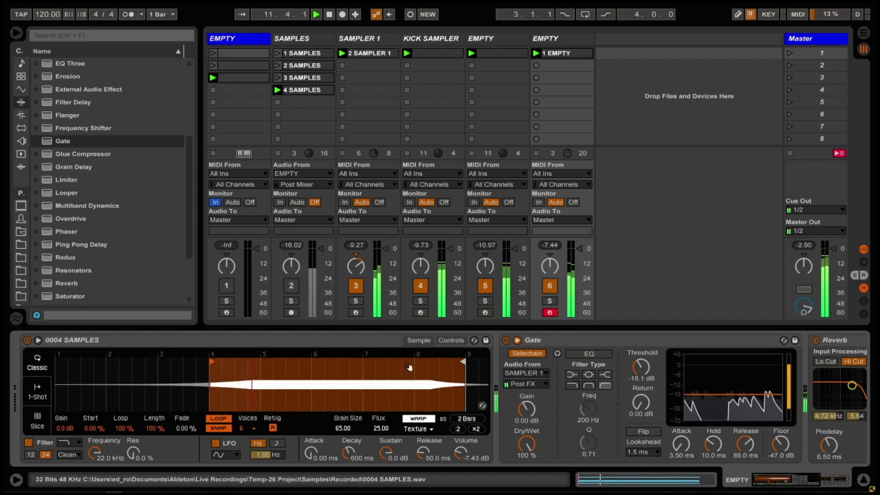
left_click_drag(463, 361, 412, 363)
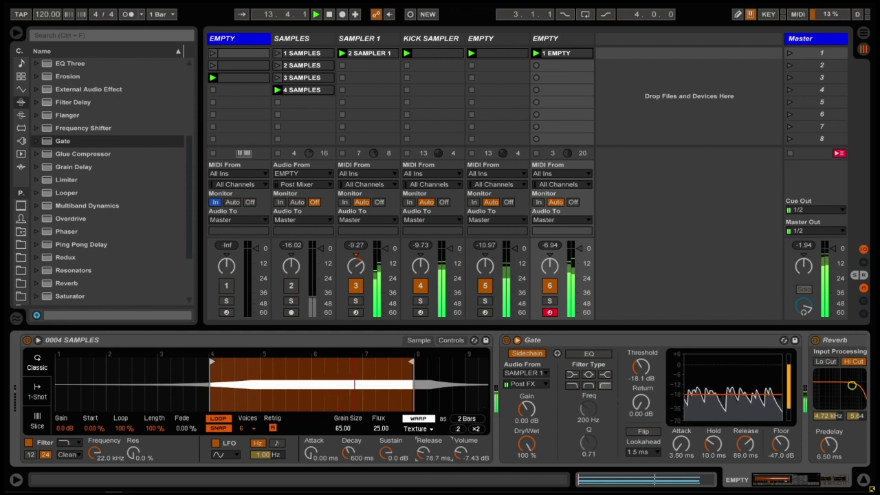
left_click_drag(420, 460, 421, 441)
left_click_drag(312, 455, 311, 440)
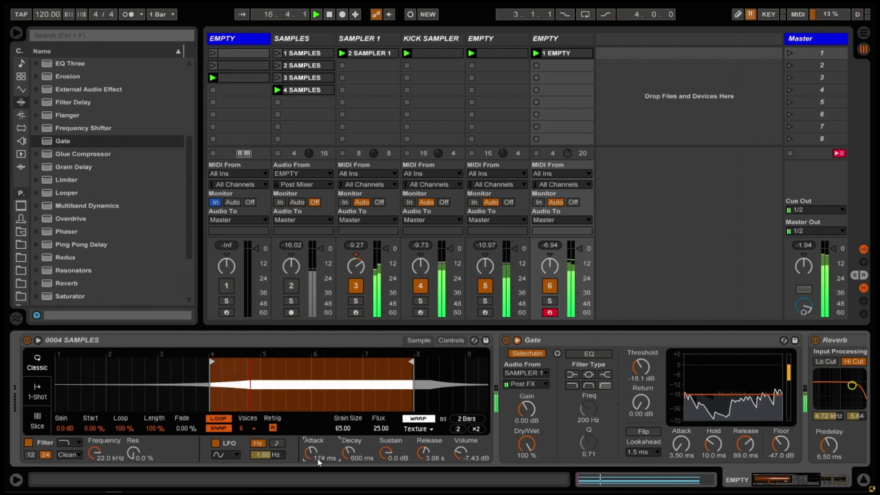
Step: Set the Gate's threshold to -18.5 dB, release to 22.1 ms and floor to -38.7 dB on the last EMPTY track
left_click_drag(640, 368, 641, 372)
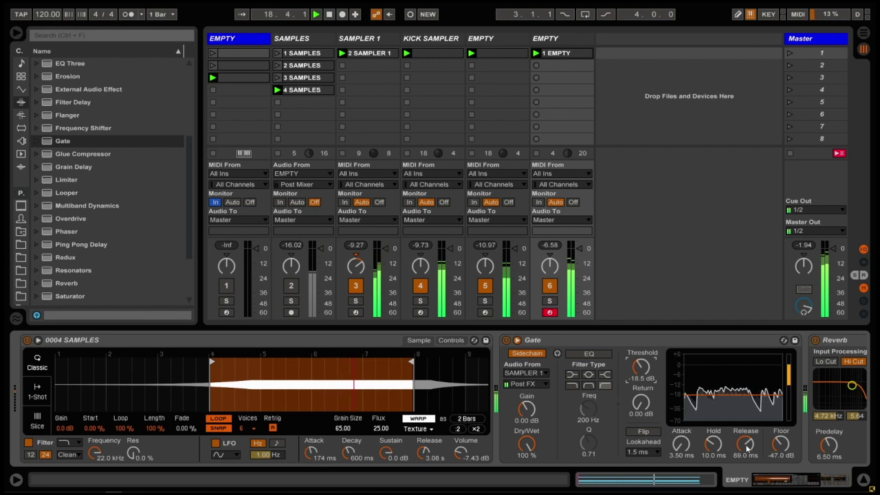
left_click_drag(748, 448, 748, 456)
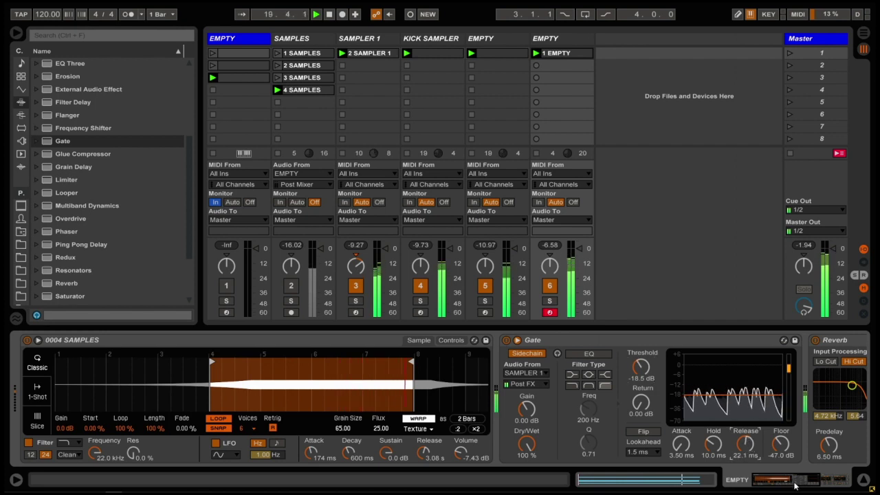
left_click(795, 484)
left_click_drag(554, 447, 555, 439)
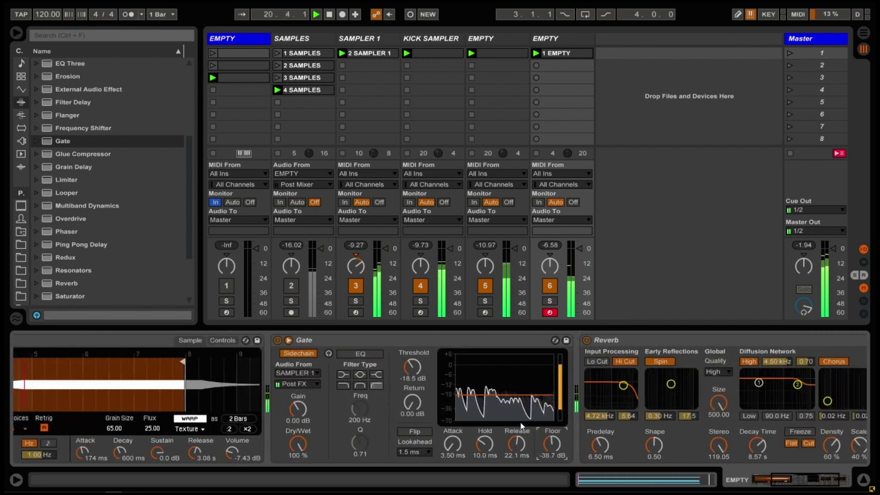
scroll(521, 426, "right", 3)
Step: Solo the last EMPTY track and insert a Ping Pong Delay before the Reverb with 28% feedback and 29% dry/wet
left_click(549, 302)
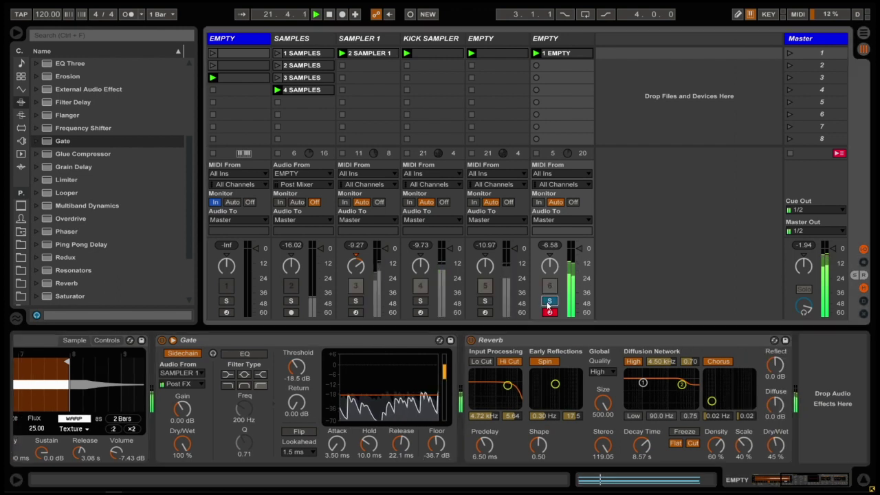
left_click(100, 246)
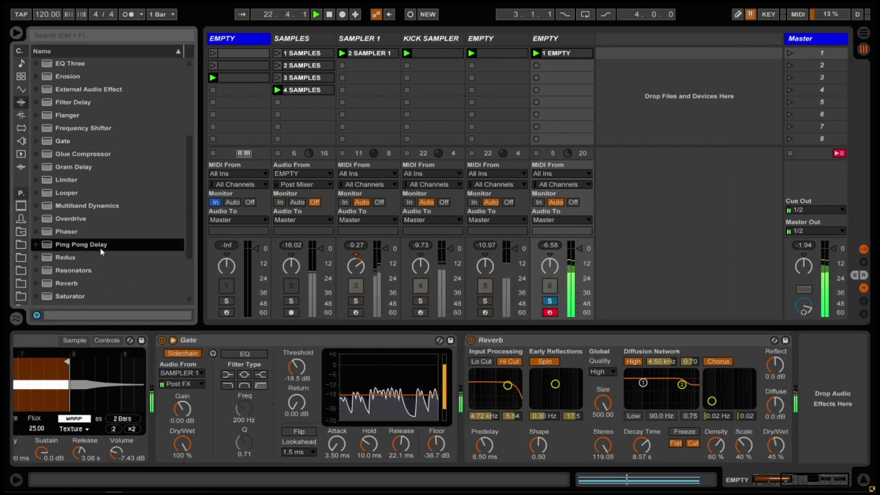
left_click_drag(101, 250, 467, 406)
left_click(486, 446)
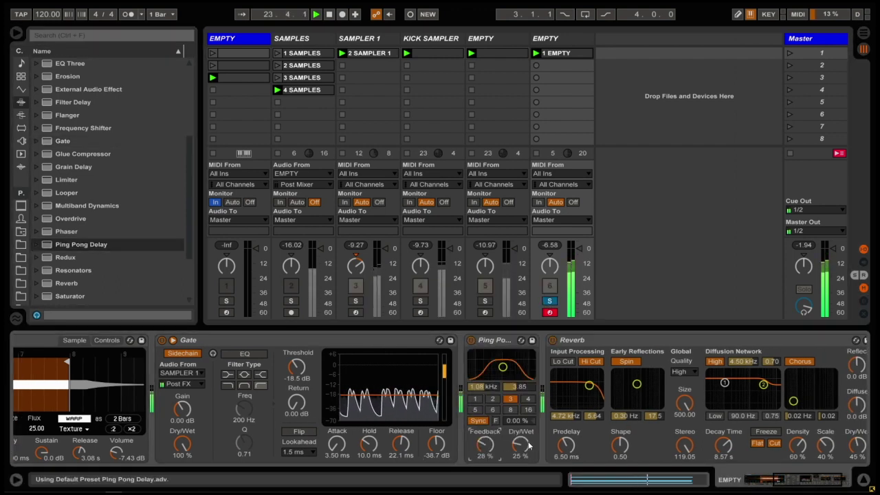
left_click_drag(528, 446, 529, 441)
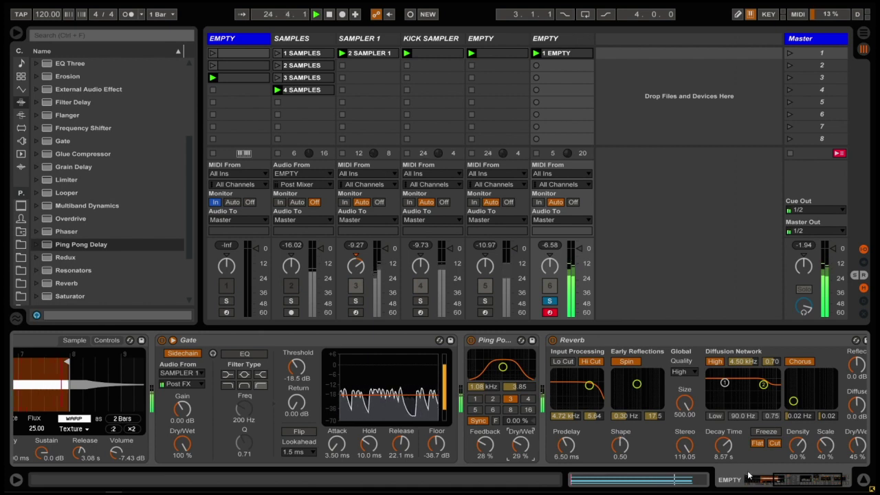
Step: Insert an Overdrive between the Ping Pong Delay and the Reverb with 39% drive, 63% tone and 24% dry/wet
left_click(824, 480)
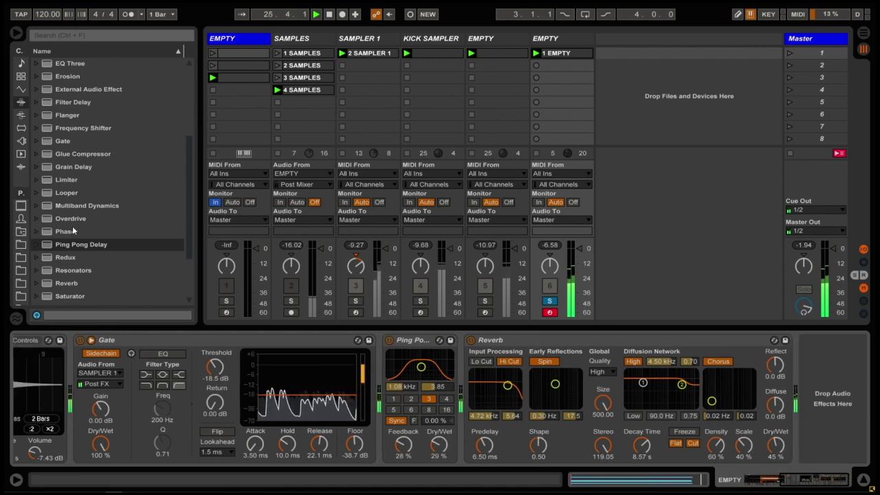
left_click_drag(71, 218, 443, 411)
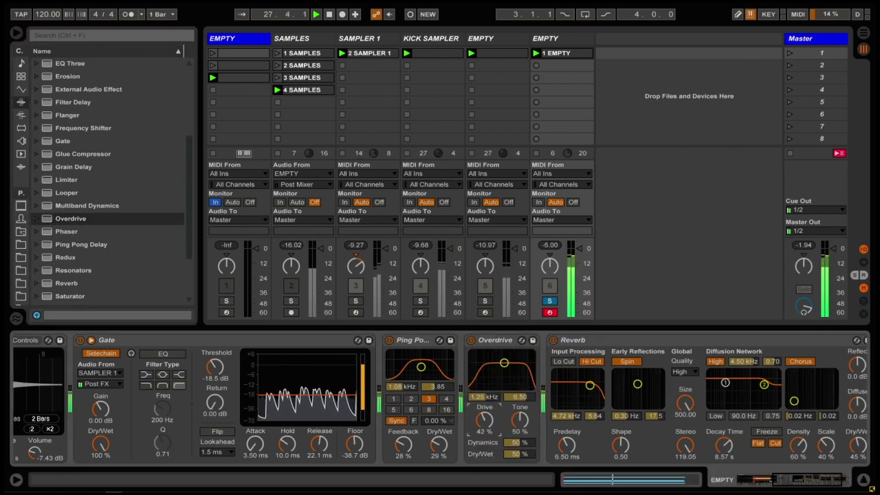
left_click_drag(522, 455, 522, 473)
left_click_drag(527, 428, 484, 422)
Step: Insert an Erosion effect before the Reverb and set it to 3.10 kHz frequency, 1.00 width and 5.83 amount
left_click(816, 483)
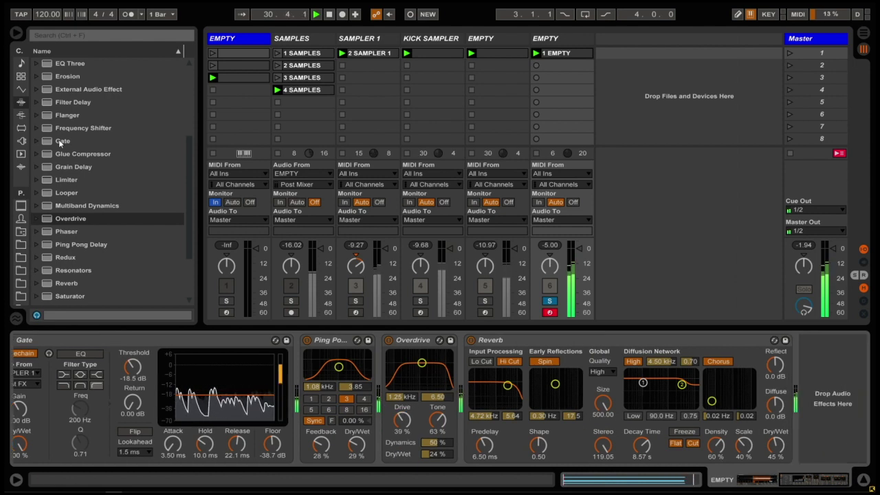
scroll(75, 110, "up", 5)
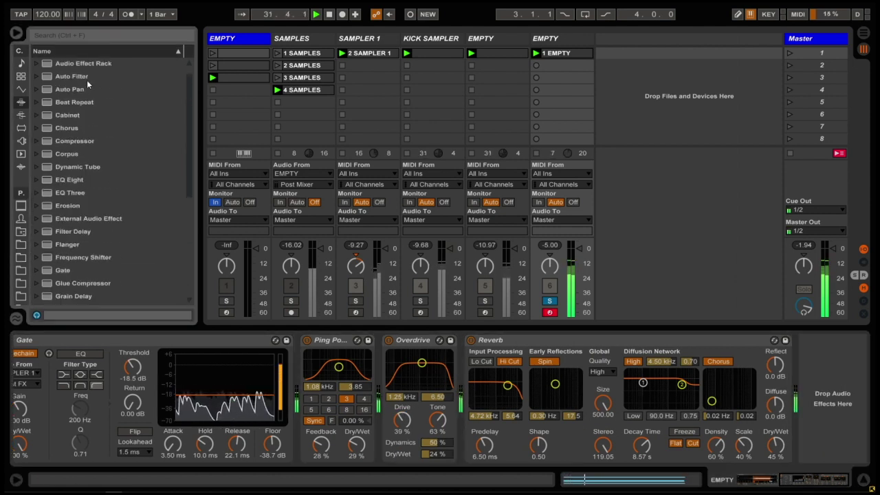
scroll(77, 86, "up", 1)
scroll(78, 134, "down", 2)
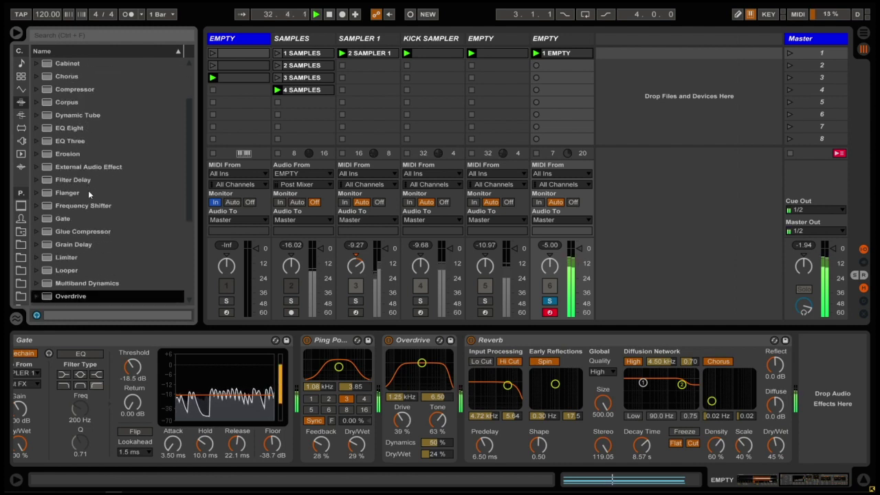
left_click_drag(71, 193, 472, 407)
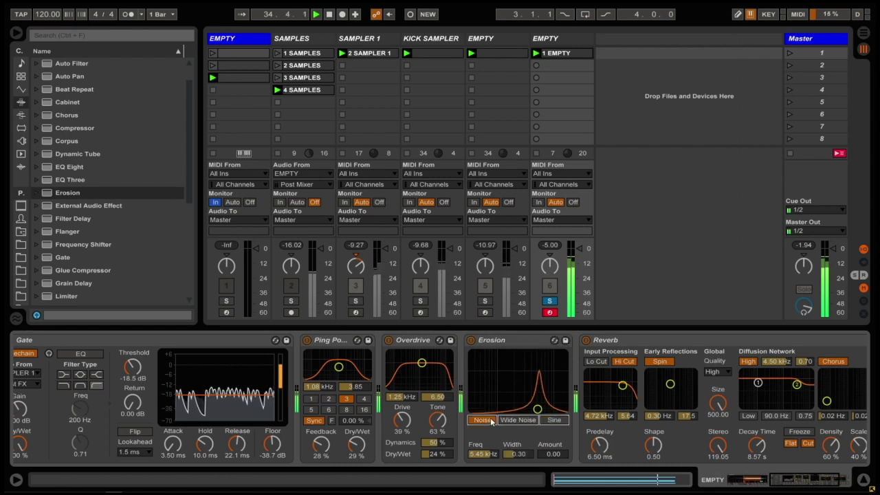
mouse_move(528, 409)
left_mouse_down()
mouse_move(540, 411)
mouse_move(524, 399)
left_mouse_up()
Step: Clear the last EMPTY track's solo and group the tracks from SAMPLER 1 through the last EMPTY
scroll(41, 243, "down", 3)
scroll(61, 254, "down", 2)
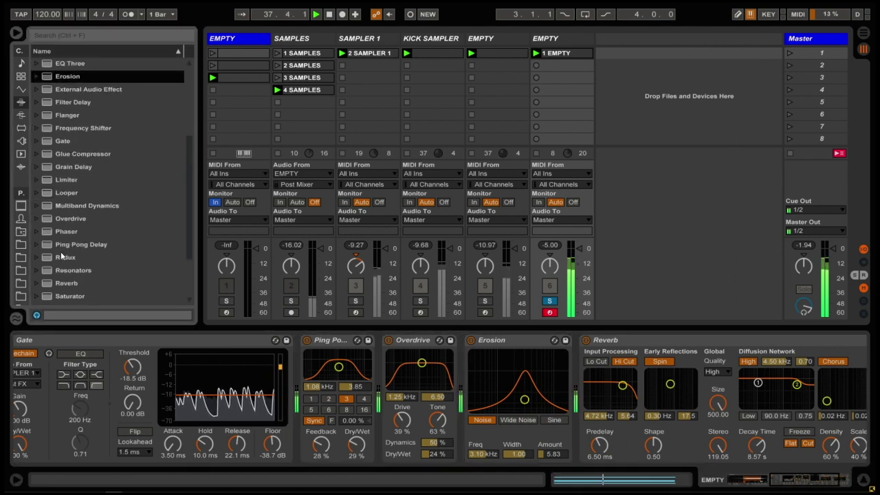
scroll(64, 257, "down", 3)
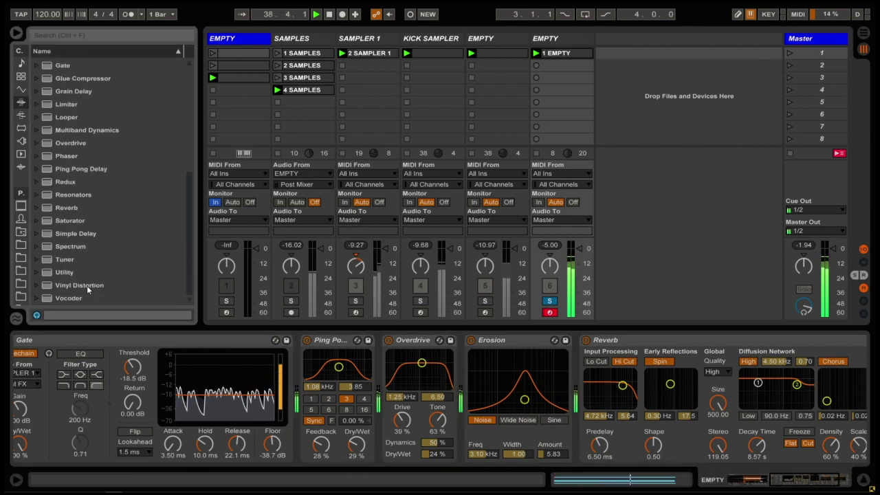
left_click(549, 301)
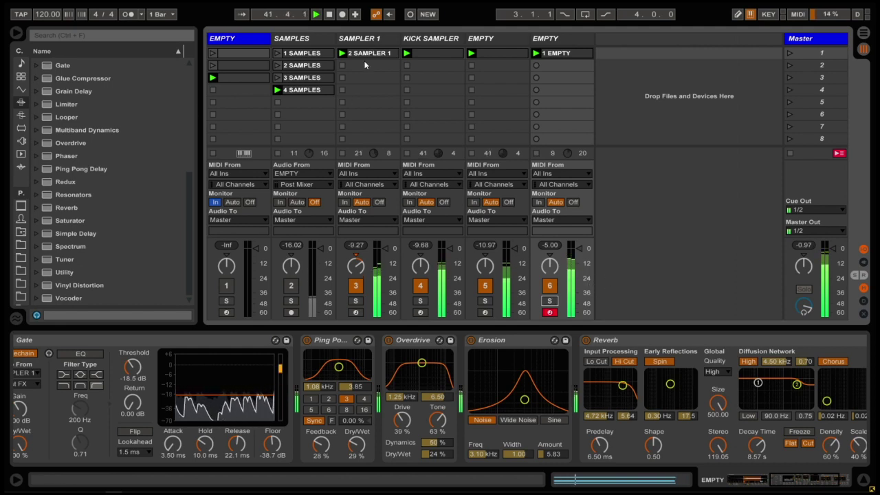
left_click(371, 39)
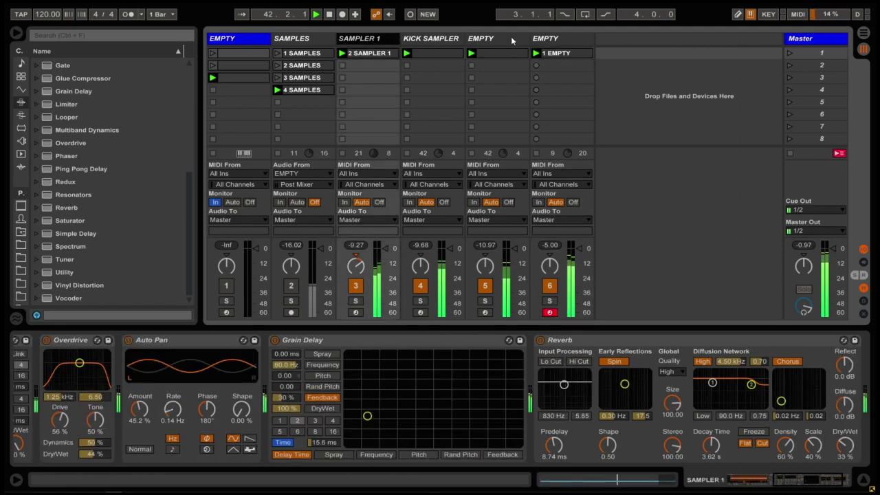
left_click(572, 38, "shift")
key("ctrl+g")
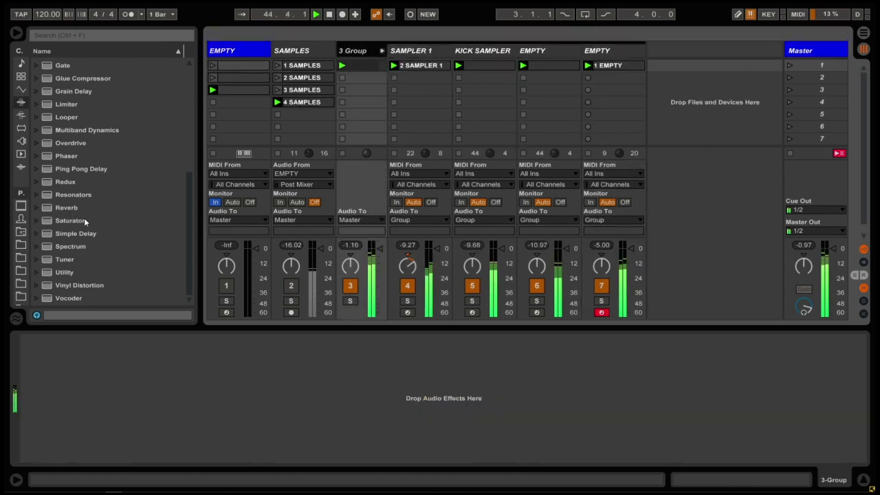
Step: Add a Grain Delay to the group with its pad controlling unsynced delay time and feedback, at 1.50 ms and 4.3%
scroll(83, 135, "up", 1)
left_click_drag(77, 107, 134, 368)
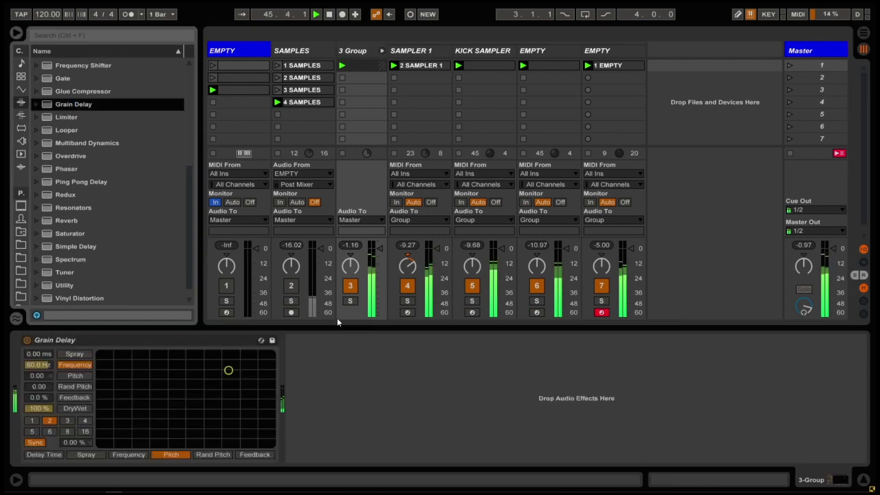
left_click(35, 442)
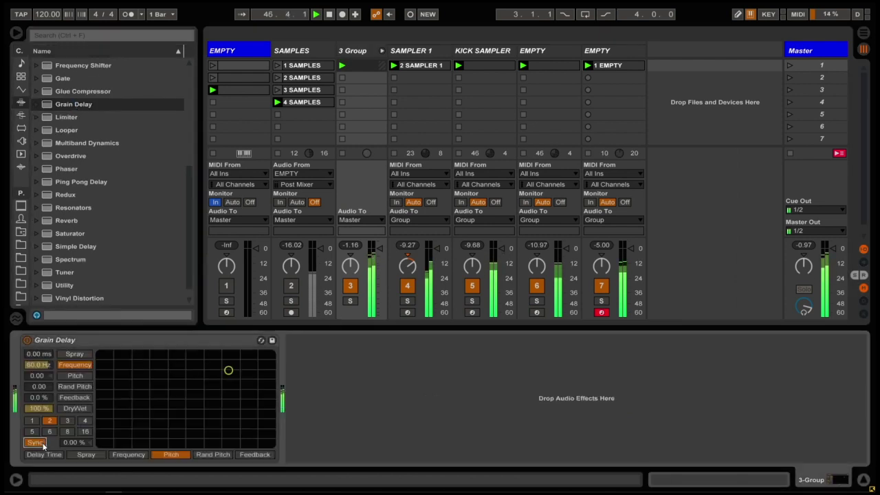
left_click(79, 397)
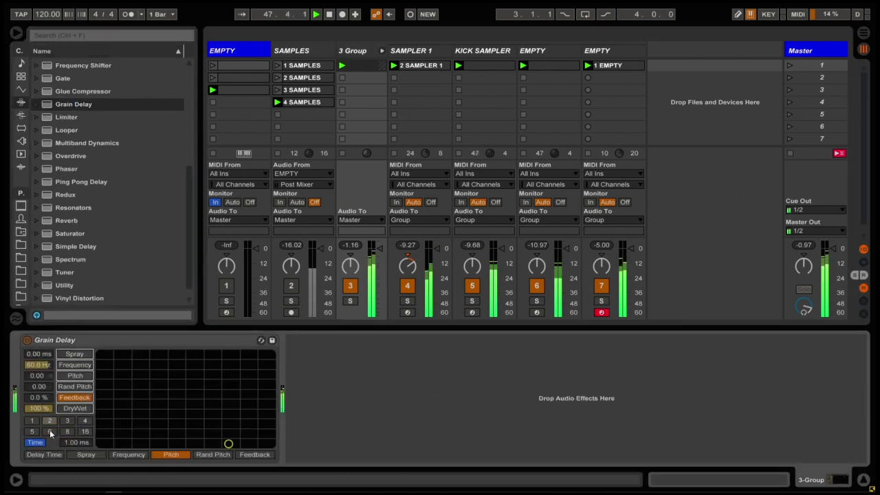
left_click(44, 455)
mouse_move(101, 442)
left_mouse_down()
mouse_move(162, 404)
mouse_move(135, 377)
mouse_move(122, 405)
mouse_move(108, 381)
mouse_move(138, 367)
mouse_move(116, 434)
mouse_move(100, 439)
left_mouse_up()
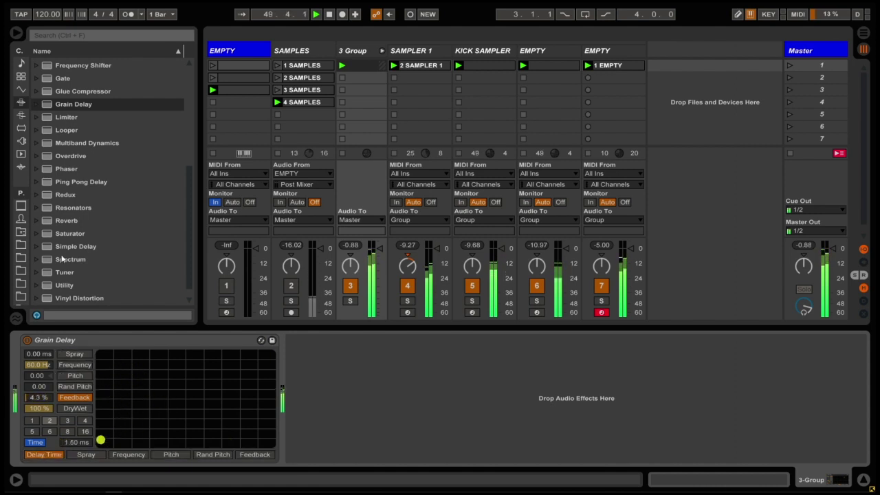
Step: Add a Limiter after the Grain Delay, then set the Grain Delay to 6.54 ms and 0.0% feedback and switch it off
left_click_drag(67, 117, 185, 400)
mouse_move(100, 440)
left_mouse_down()
mouse_move(121, 408)
mouse_move(126, 369)
mouse_move(120, 379)
mouse_move(139, 379)
mouse_move(153, 395)
mouse_move(133, 377)
mouse_move(122, 385)
mouse_move(120, 431)
mouse_move(104, 416)
mouse_move(108, 388)
mouse_move(145, 372)
mouse_move(100, 441)
left_mouse_up()
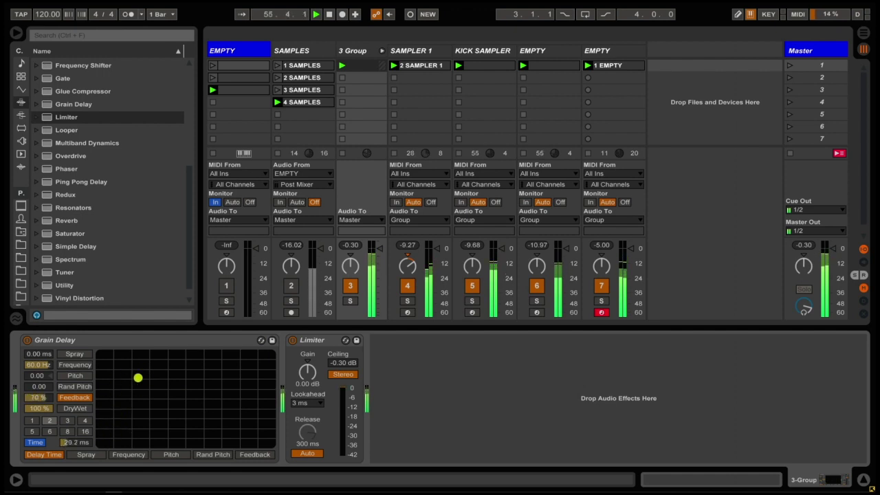
left_click_drag(139, 377, 104, 378)
left_click_drag(105, 423, 107, 443)
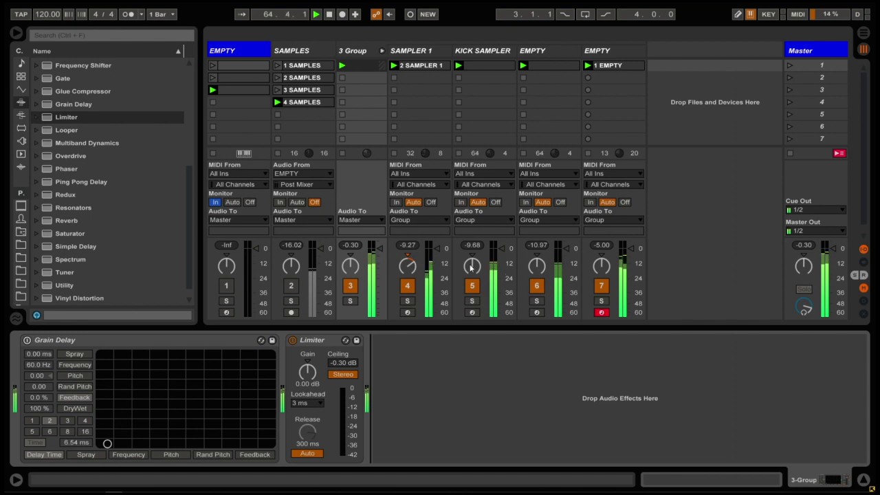
Step: Show the control settings of the last EMPTY track's 0004 SAMPLES sampler and set its Spread to 55%
left_click_drag(596, 273, 597, 280)
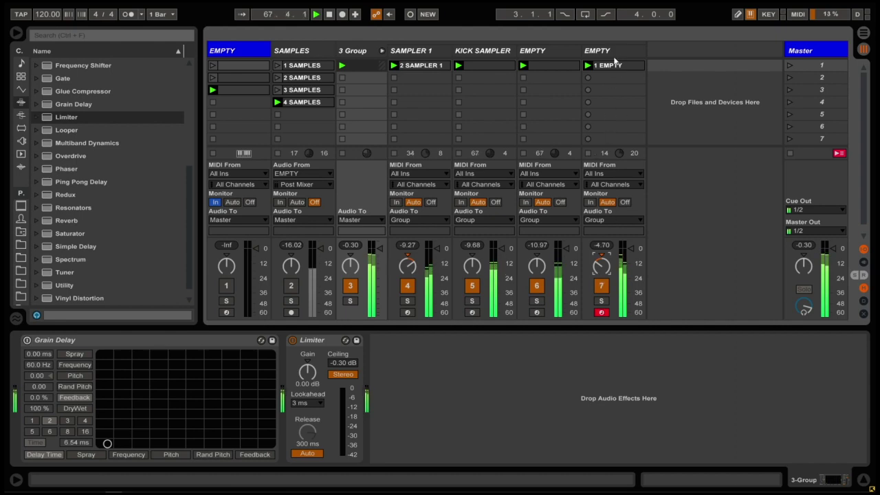
left_click(613, 65)
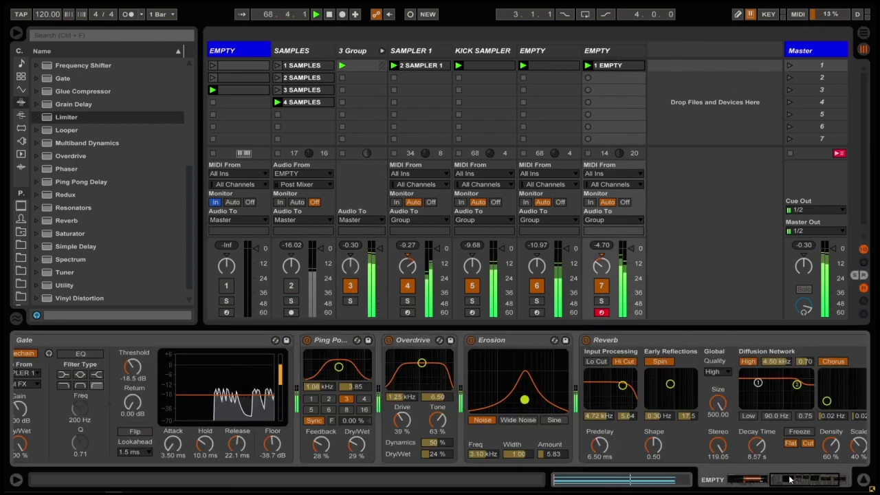
left_click_drag(790, 479, 740, 477)
left_click(452, 341)
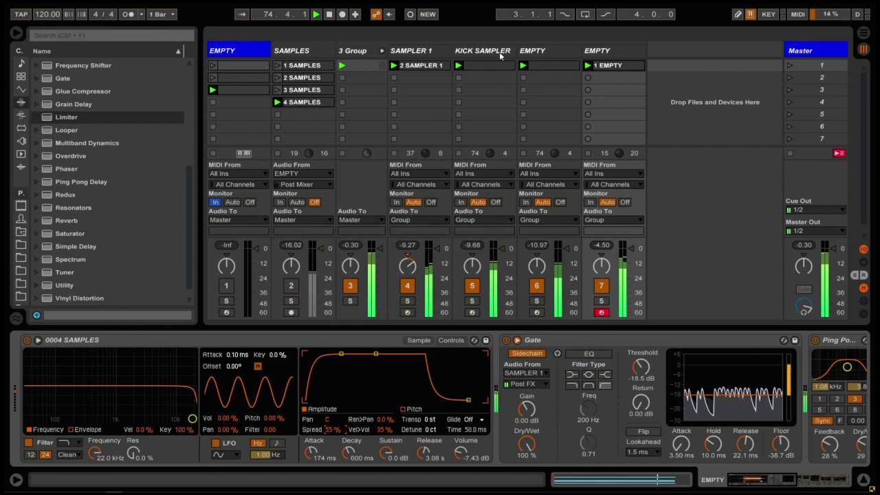
Step: Raise the Spread of the 0002 SAMPLES sampler on the EMPTY track after KICK SAMPLER to 100% and solo that track
left_click(532, 55)
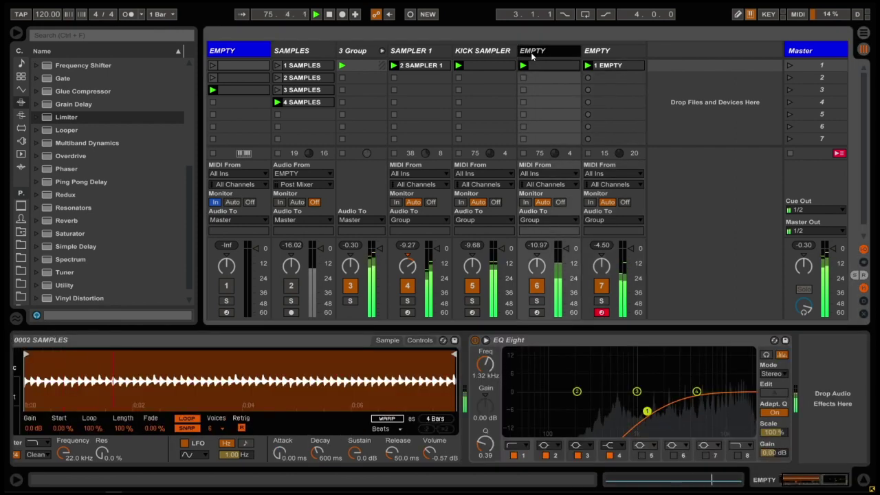
left_click(535, 301)
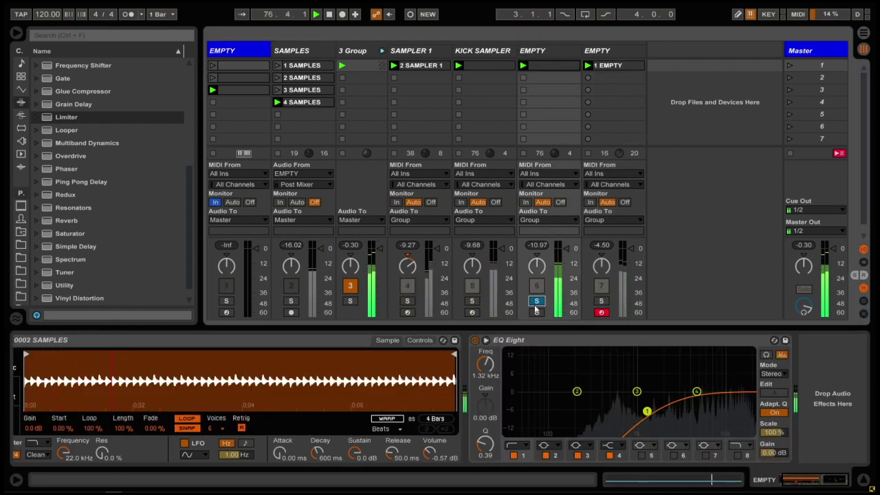
left_click(535, 301)
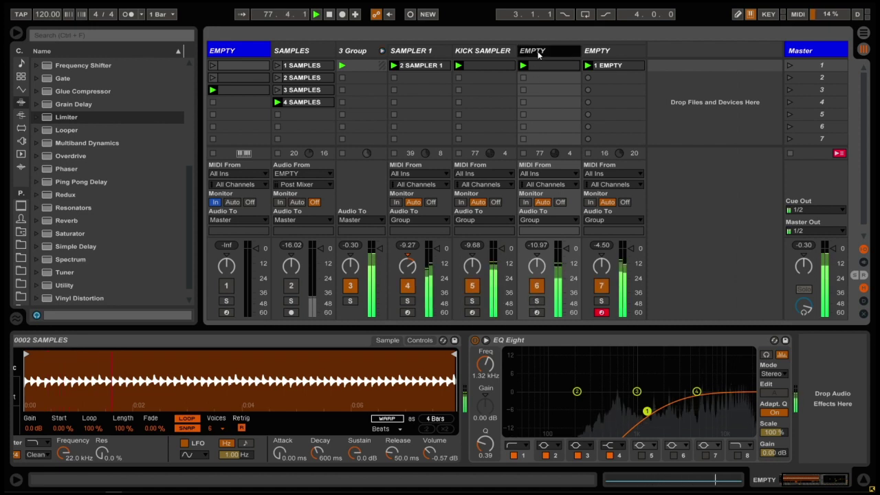
left_click(395, 338)
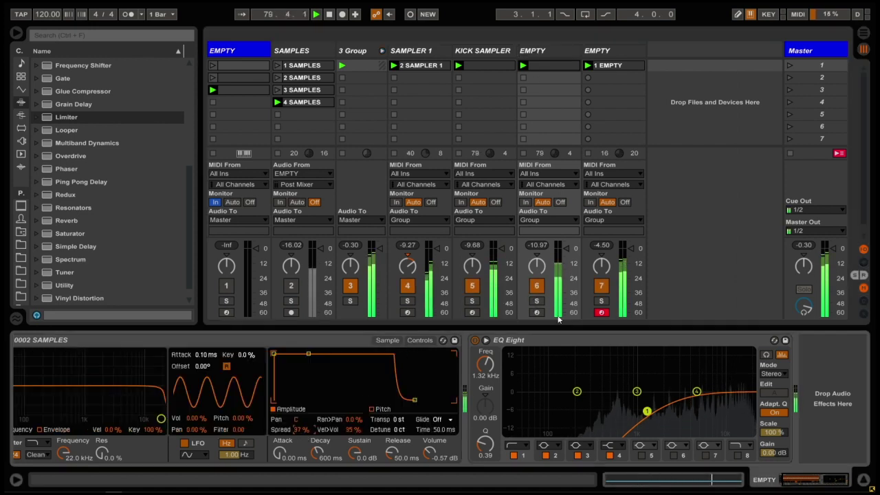
left_click(535, 301)
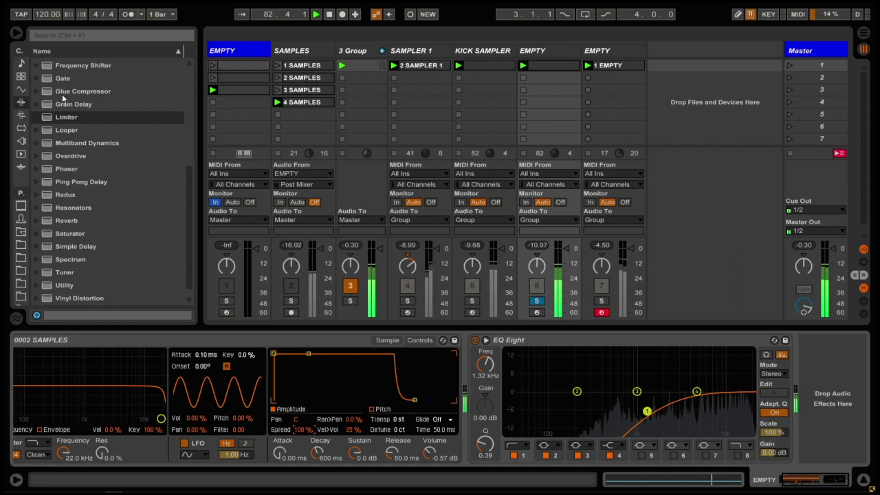
Step: Add an Overdrive after the EQ Eight at 7.63 kHz, bandwidth 0.50, drive 60%, tone 70% and dry/wet 36%, and clear the track's solo
scroll(67, 246, "down", 1)
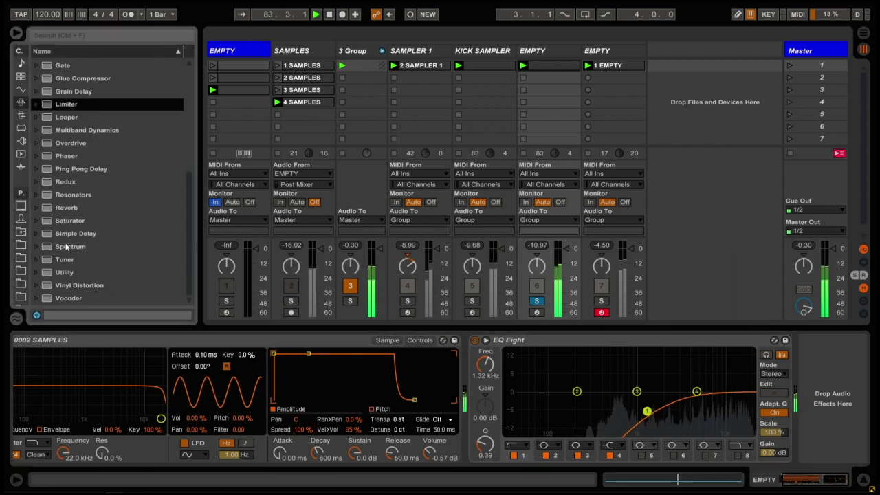
double_click(77, 145)
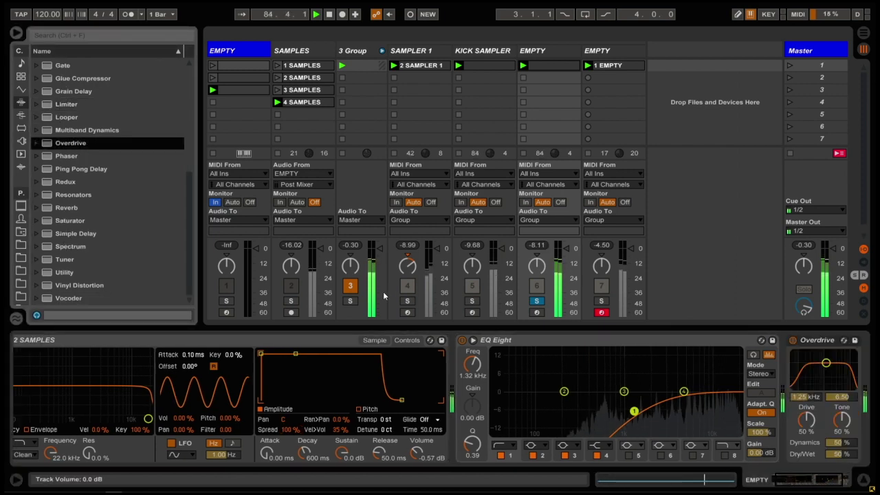
left_click_drag(825, 363, 843, 386)
left_click_drag(841, 452, 842, 456)
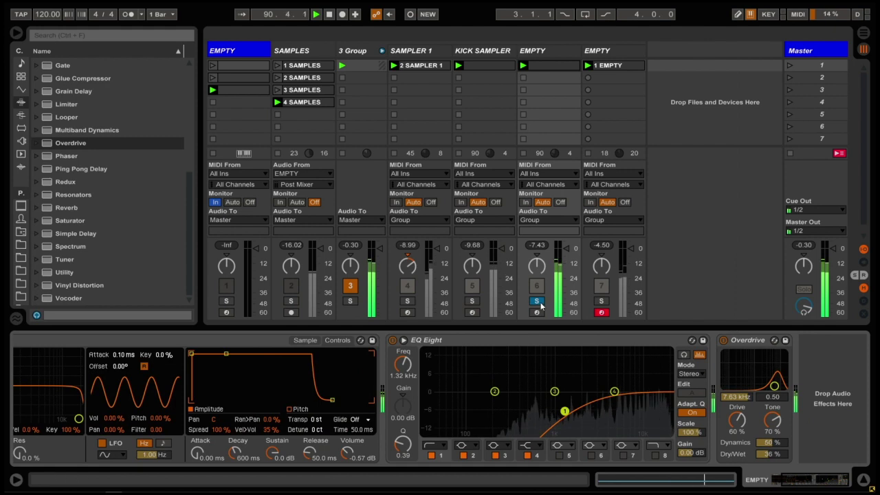
left_click(537, 301)
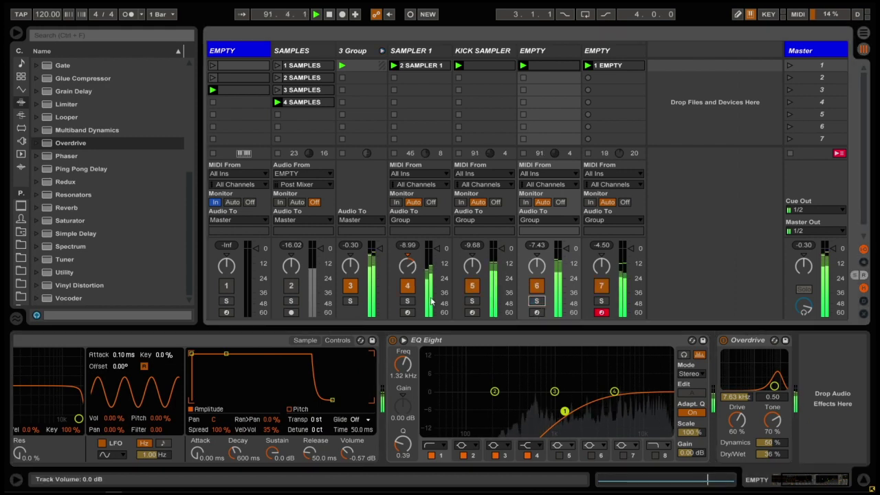
Step: Add a Ping Pong Delay after this Overdrive and set its feedback to 21% and dry/wet to 29%
double_click(89, 169)
left_click_drag(812, 446, 813, 445)
left_click_drag(831, 453, 830, 451)
left_click_drag(836, 481, 846, 481)
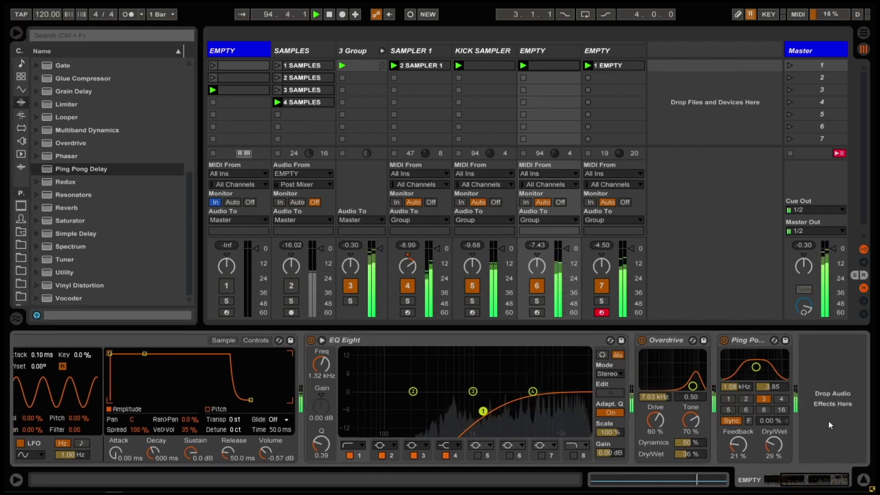
left_click(829, 422)
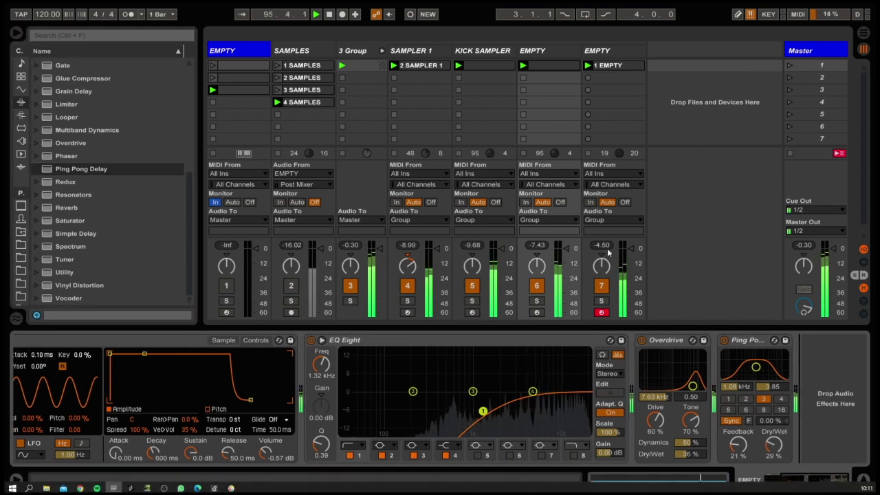